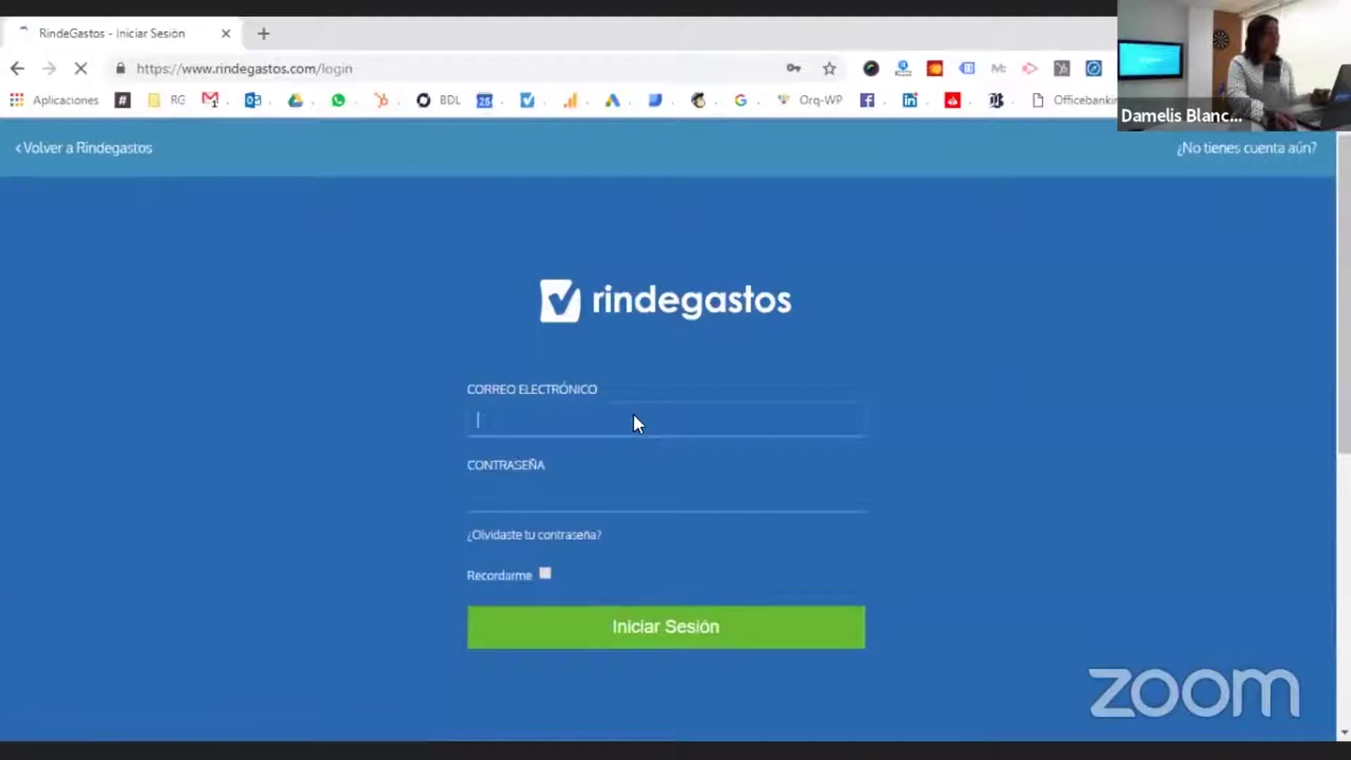
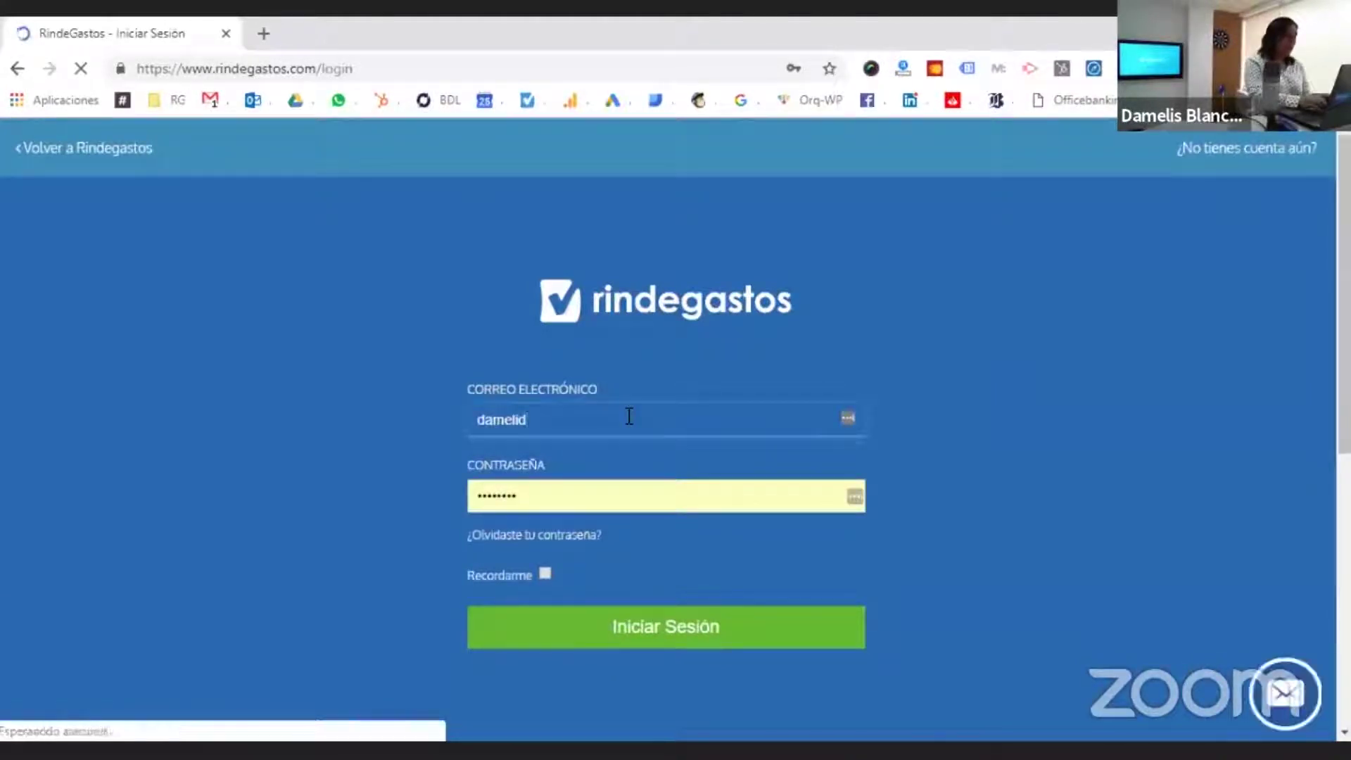
- Sign in to RindeGastos with the saved account's email and password
{"action": "key", "text": "BackSpace"}
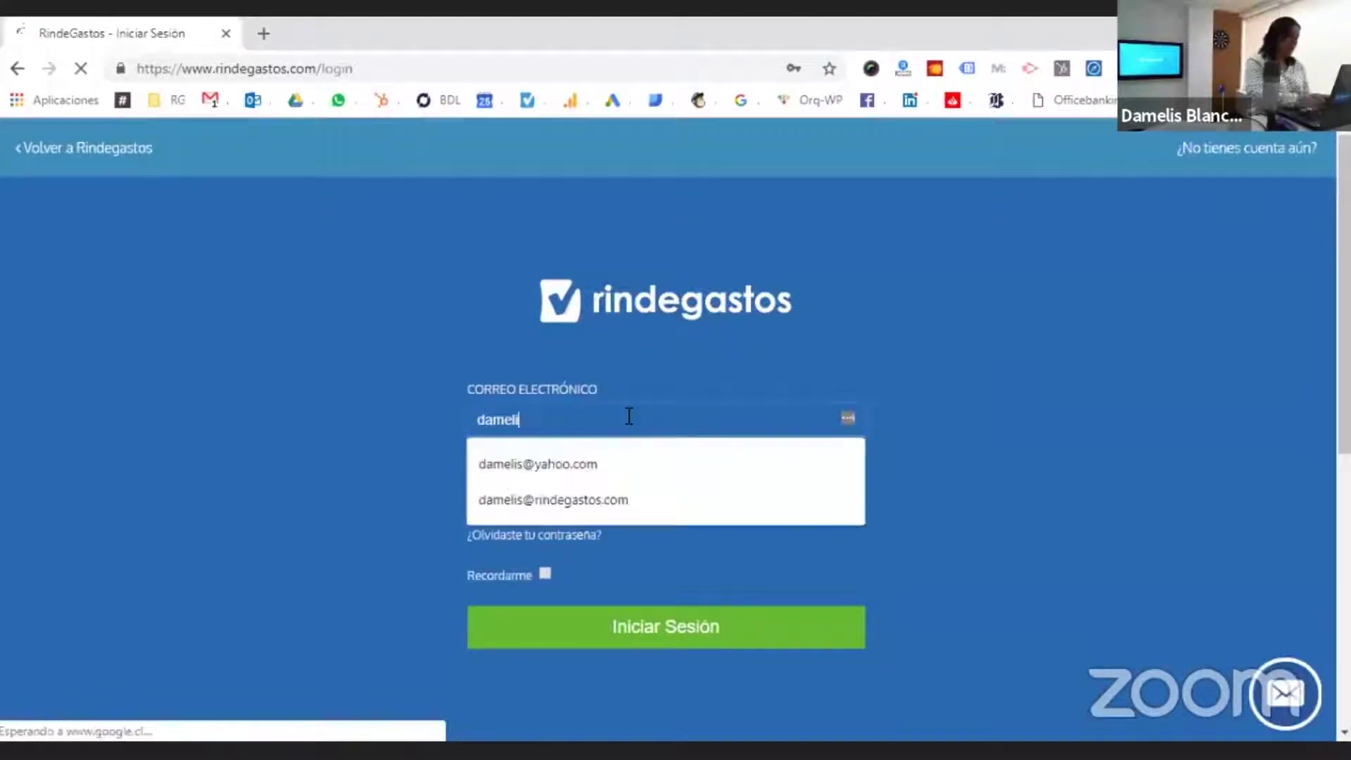
{"action": "key", "text": "Down"}
{"action": "key", "text": "Return"}
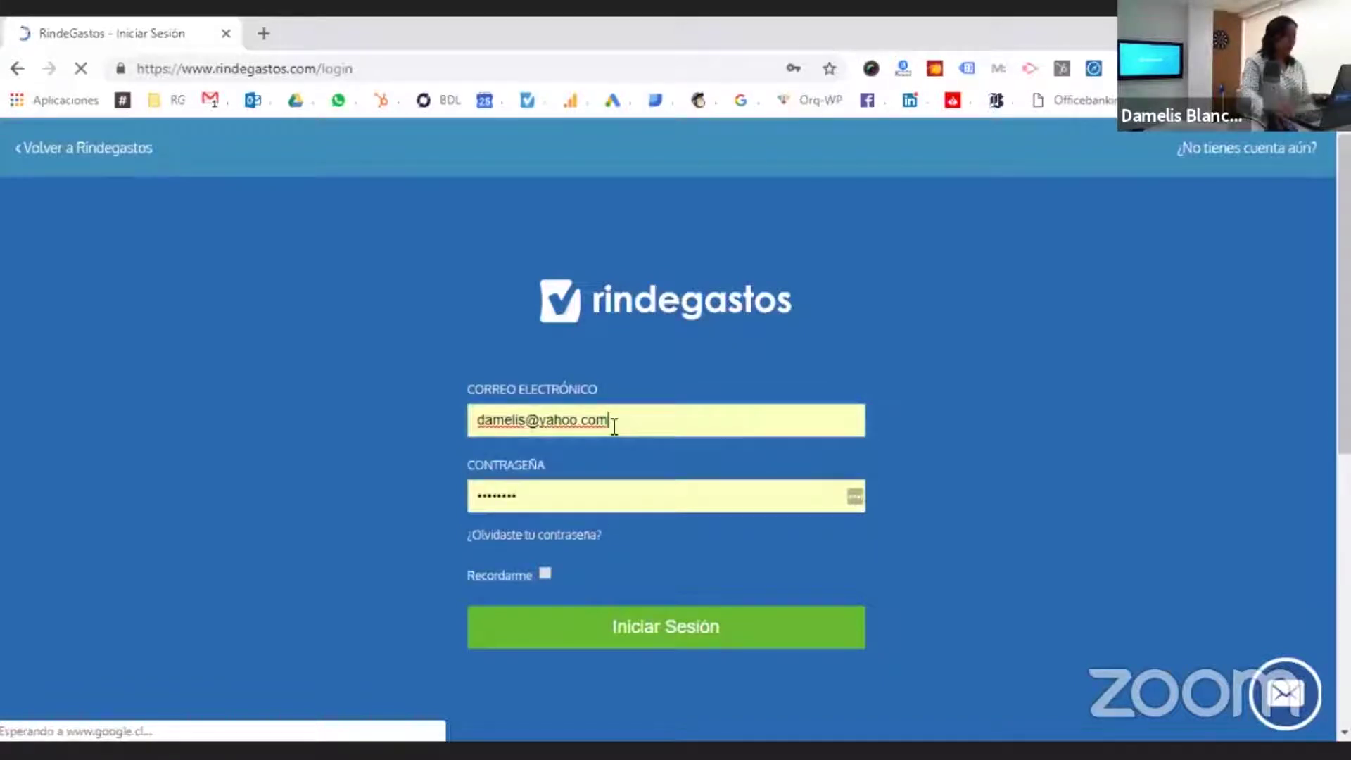
{"action": "double_click", "coordinate": [563, 500]}
{"action": "type", "text": "*****"}
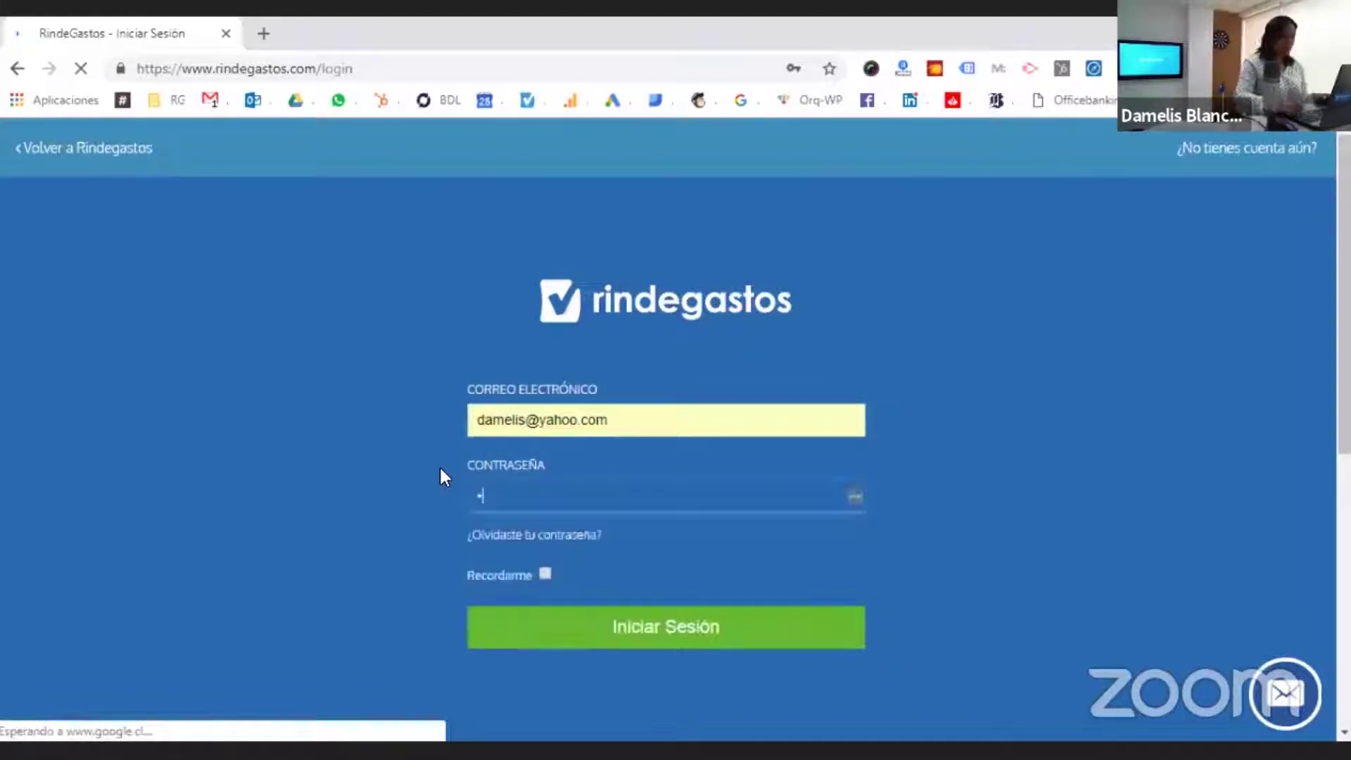
{"action": "type", "text": "*"}
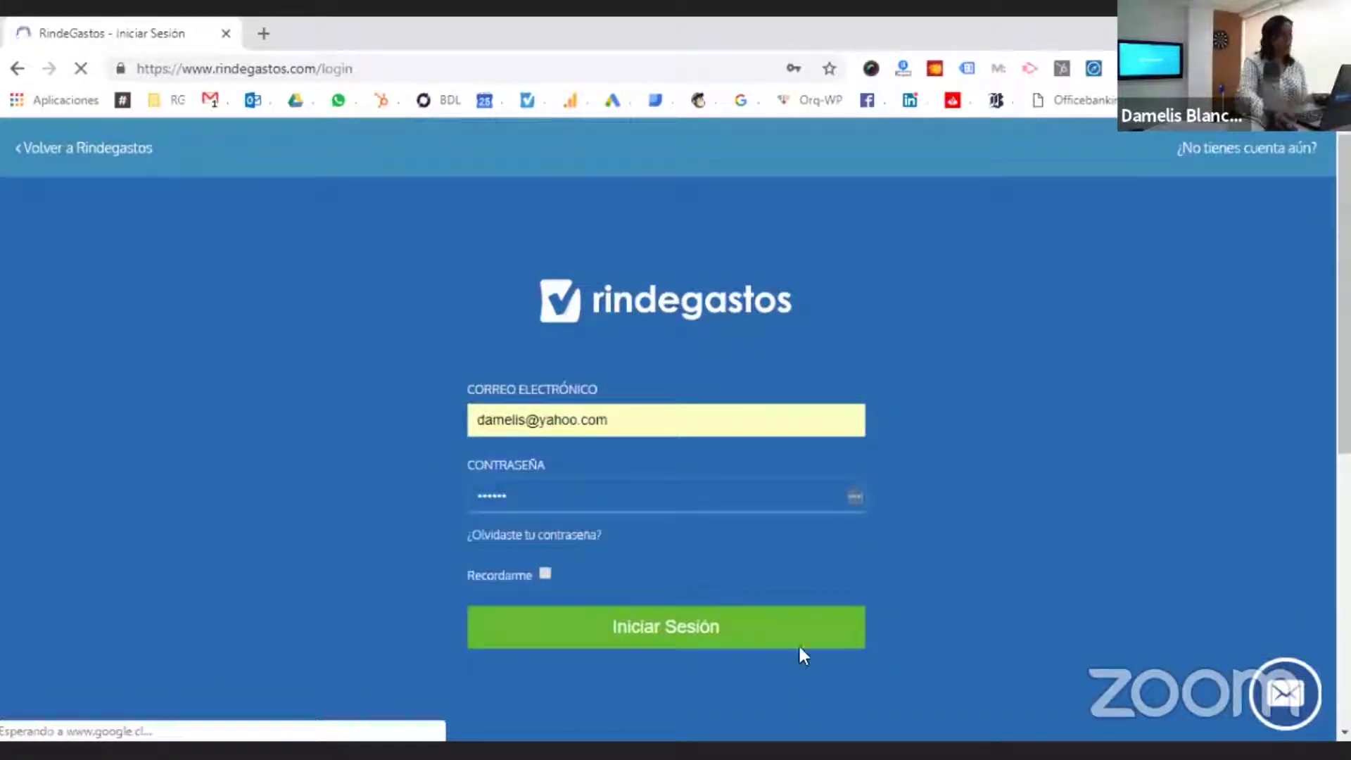
{"action": "left_click", "coordinate": [727, 623]}
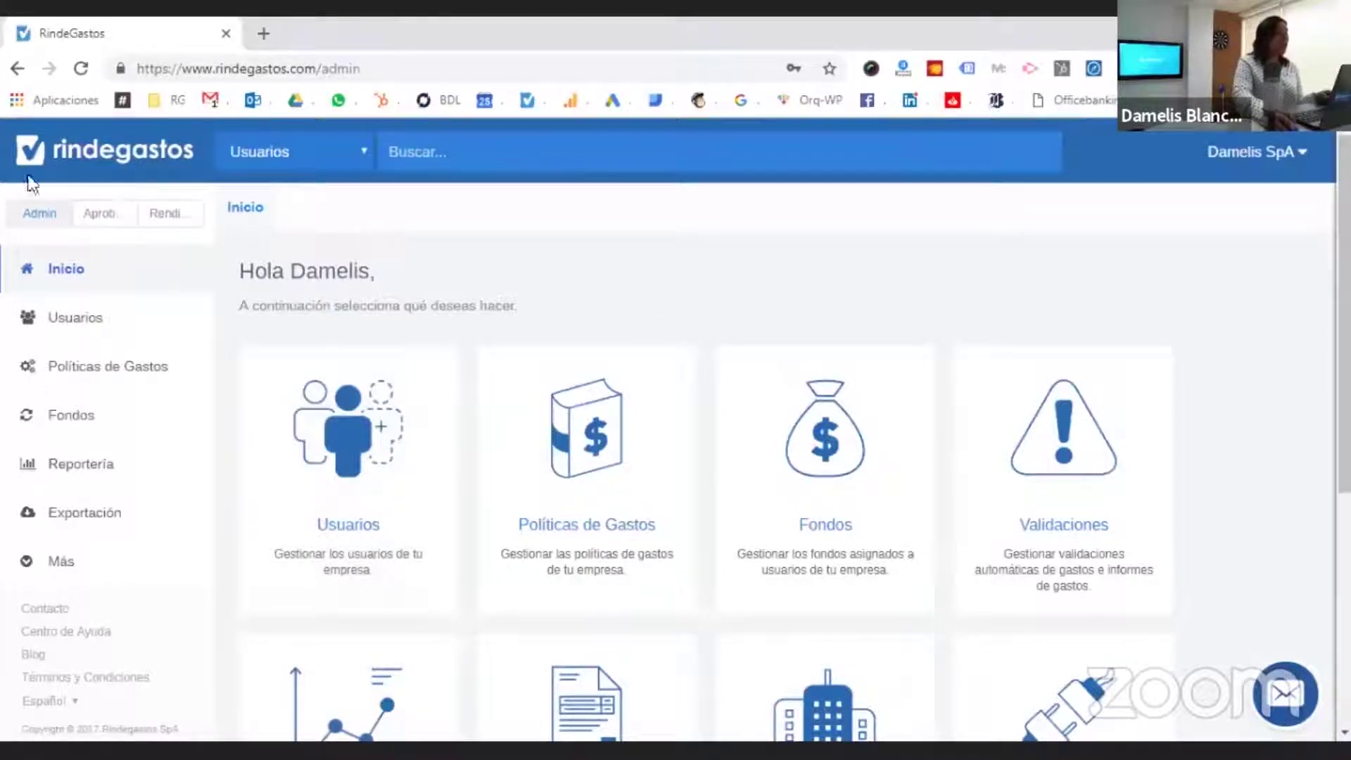
- Switch to the Rendidor role to show the period summary with 6 draft expenses
{"action": "left_click", "coordinate": [193, 217]}
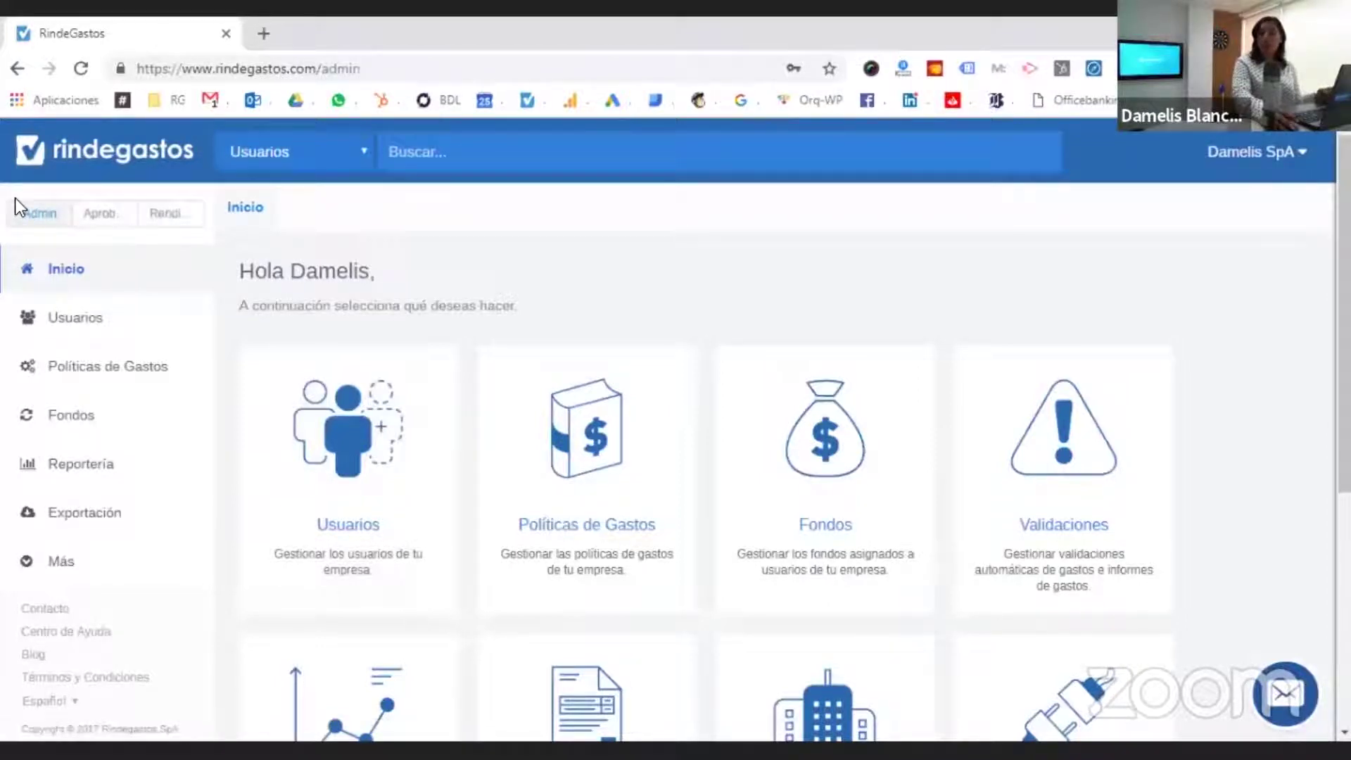
{"action": "left_click", "coordinate": [169, 216]}
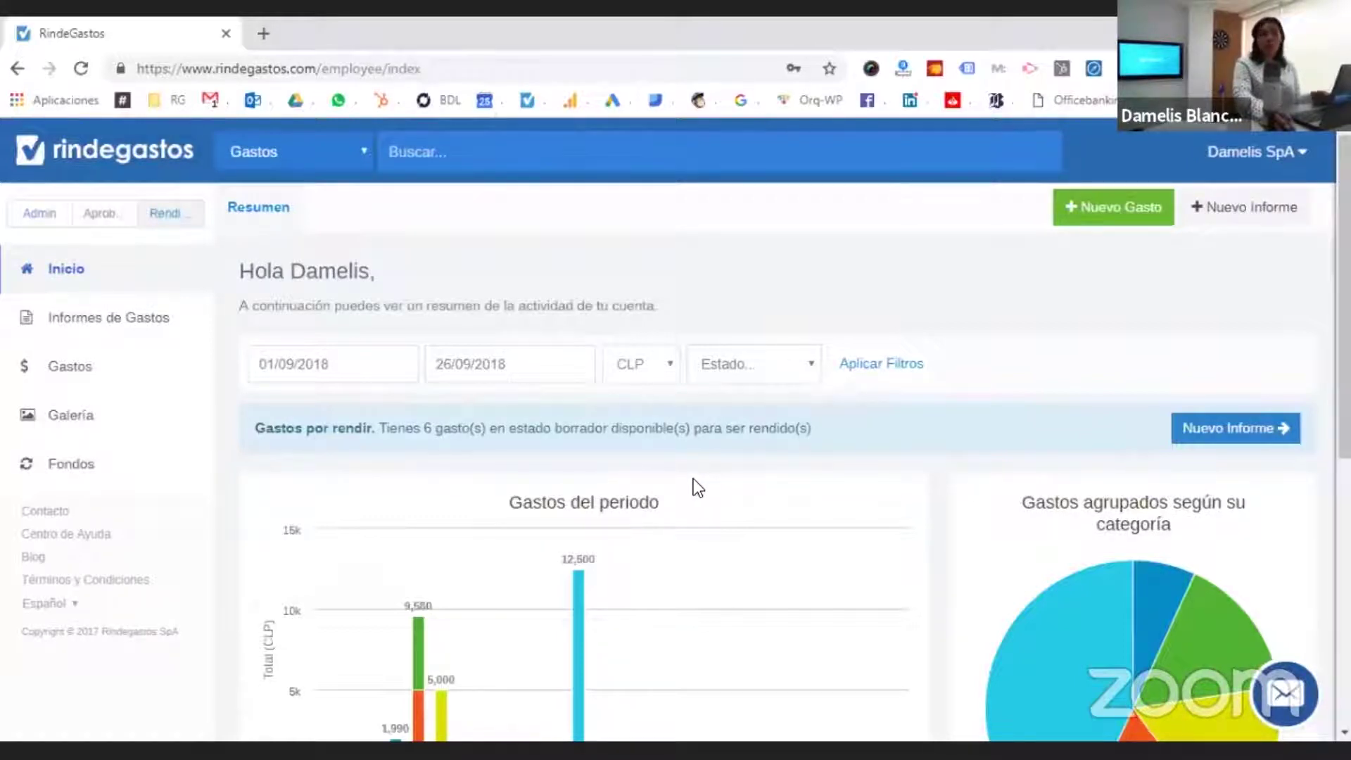
- Check the Informes de Gastos statuses, then list all expenses under Gastos
{"action": "left_click", "coordinate": [153, 322]}
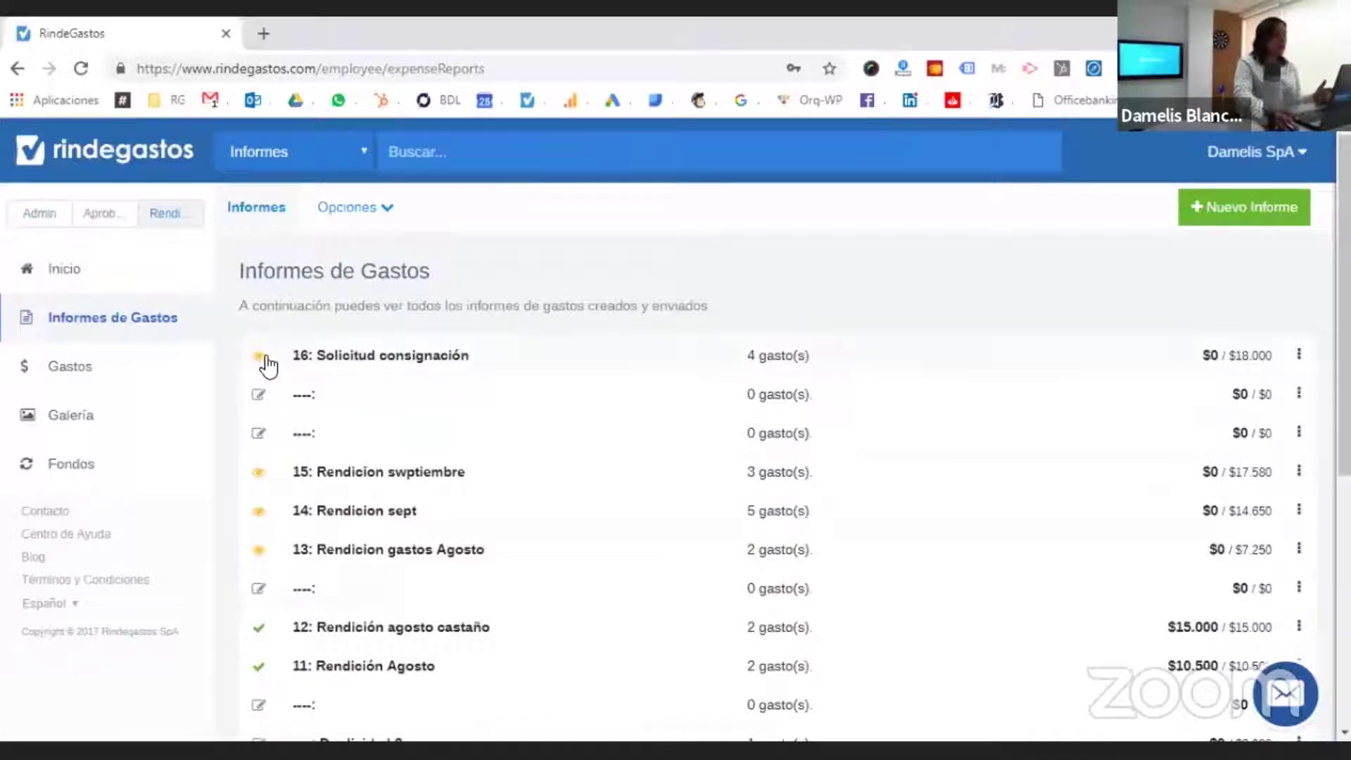
{"action": "mouse_move", "coordinate": [260, 362]}
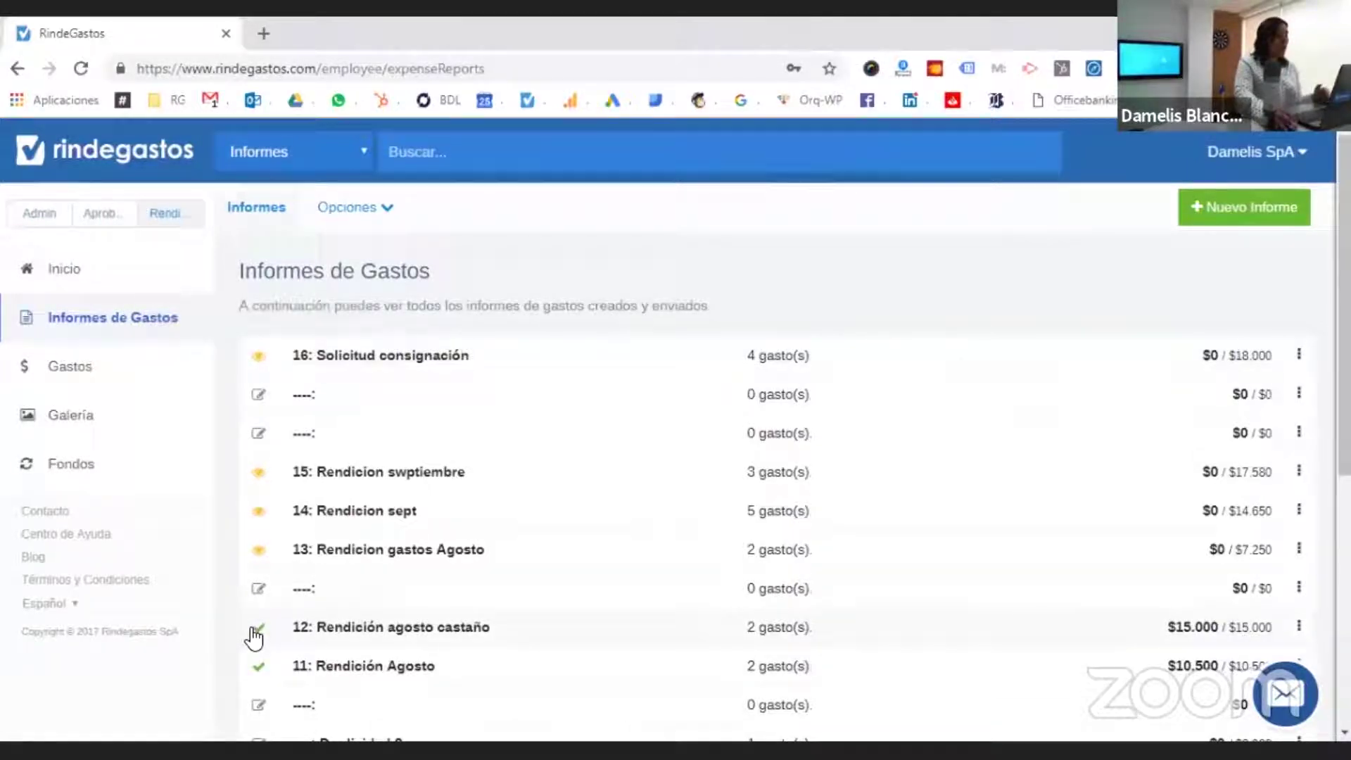
{"action": "mouse_move", "coordinate": [260, 641]}
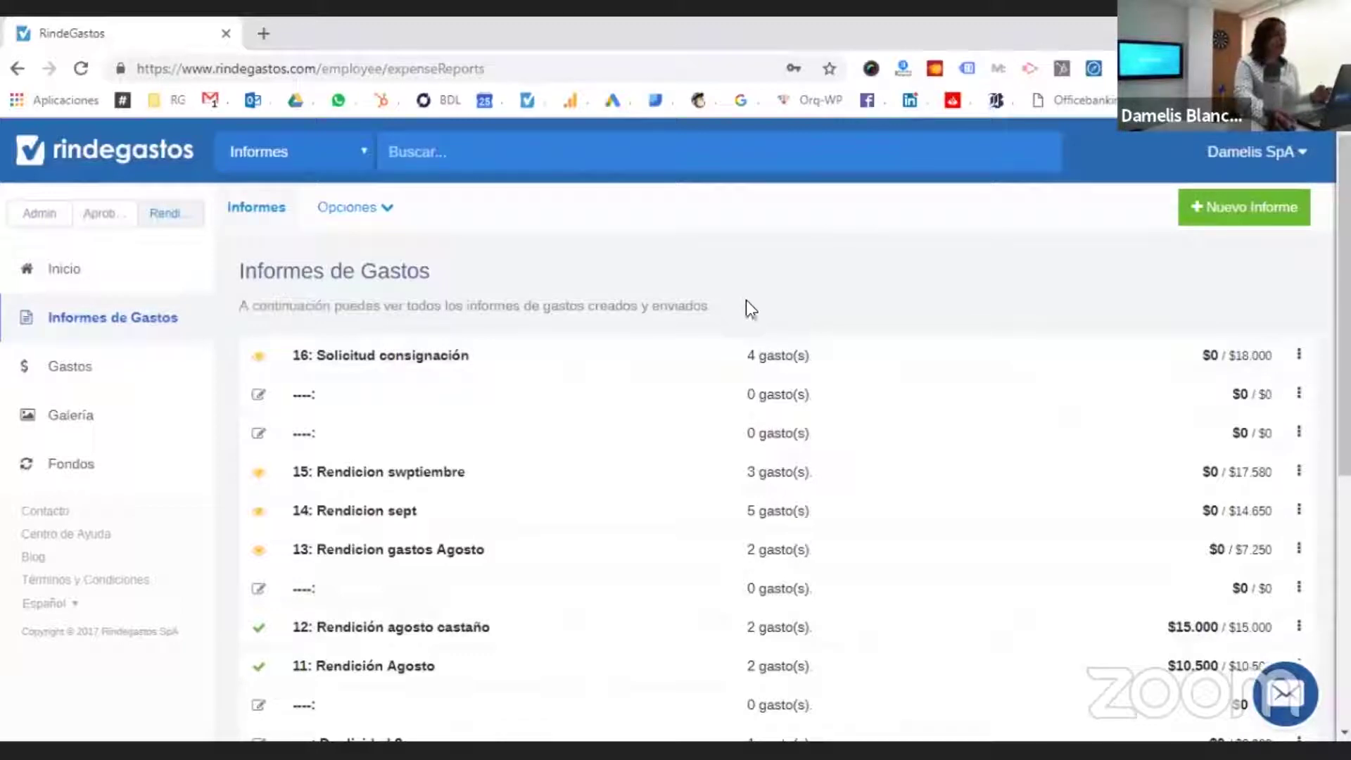
{"action": "left_click", "coordinate": [92, 381]}
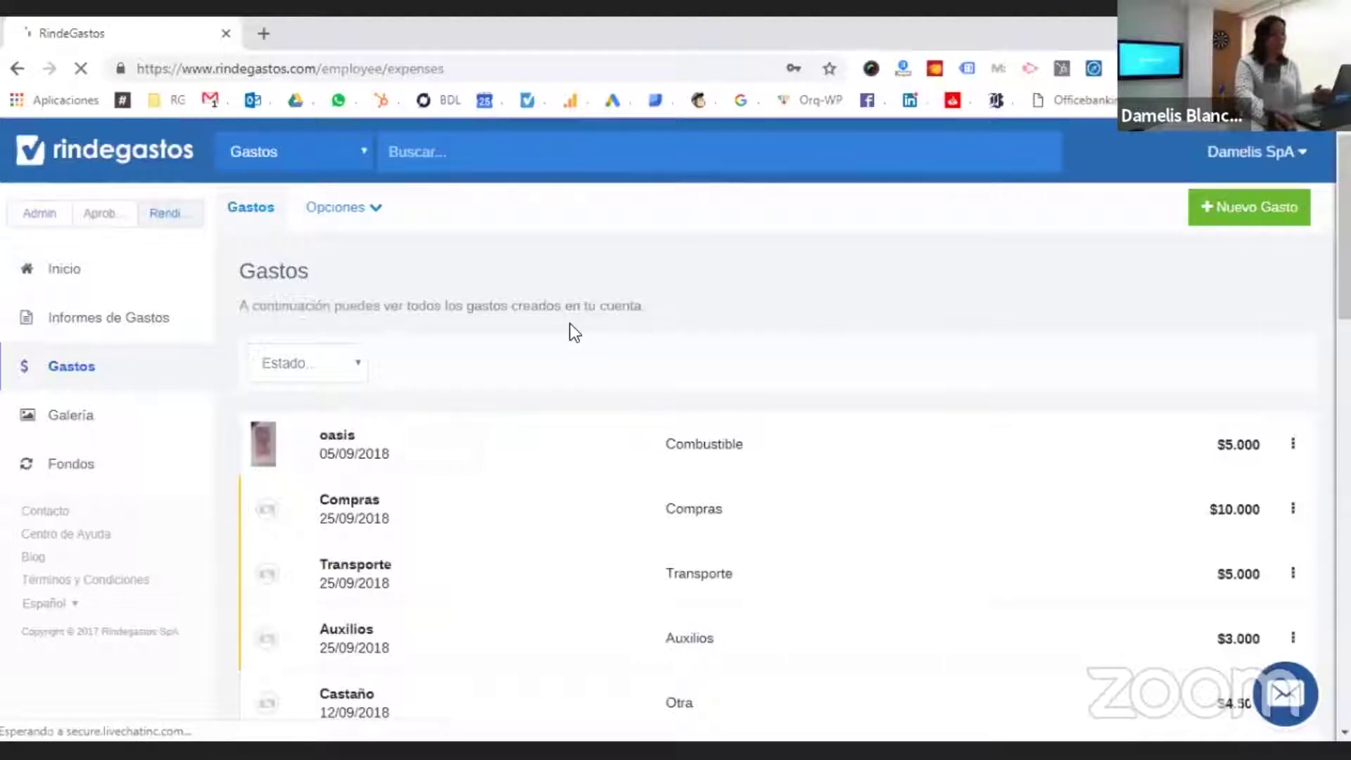
- Peek at the Estado filter, browse the receipt Galería, then open the Fondos list
{"action": "left_click", "coordinate": [355, 380]}
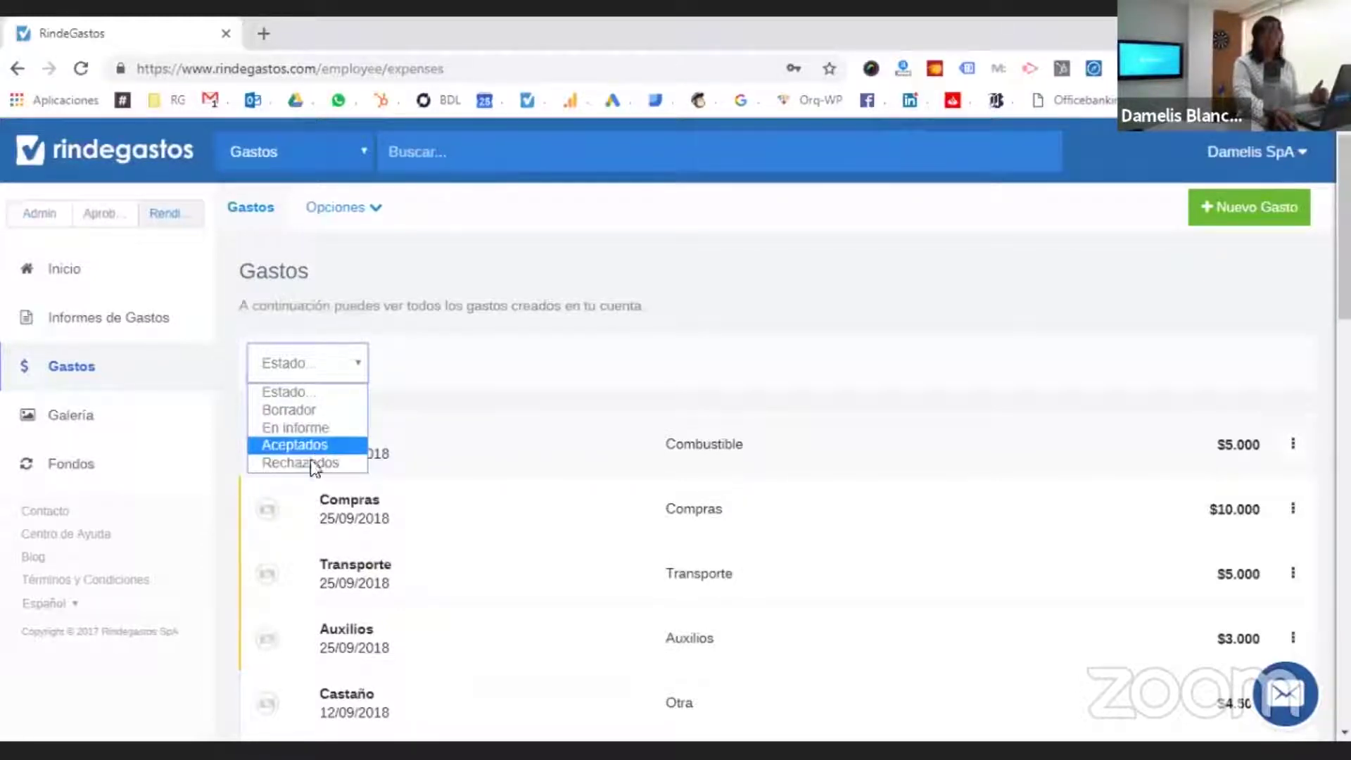
{"action": "left_click", "coordinate": [596, 366]}
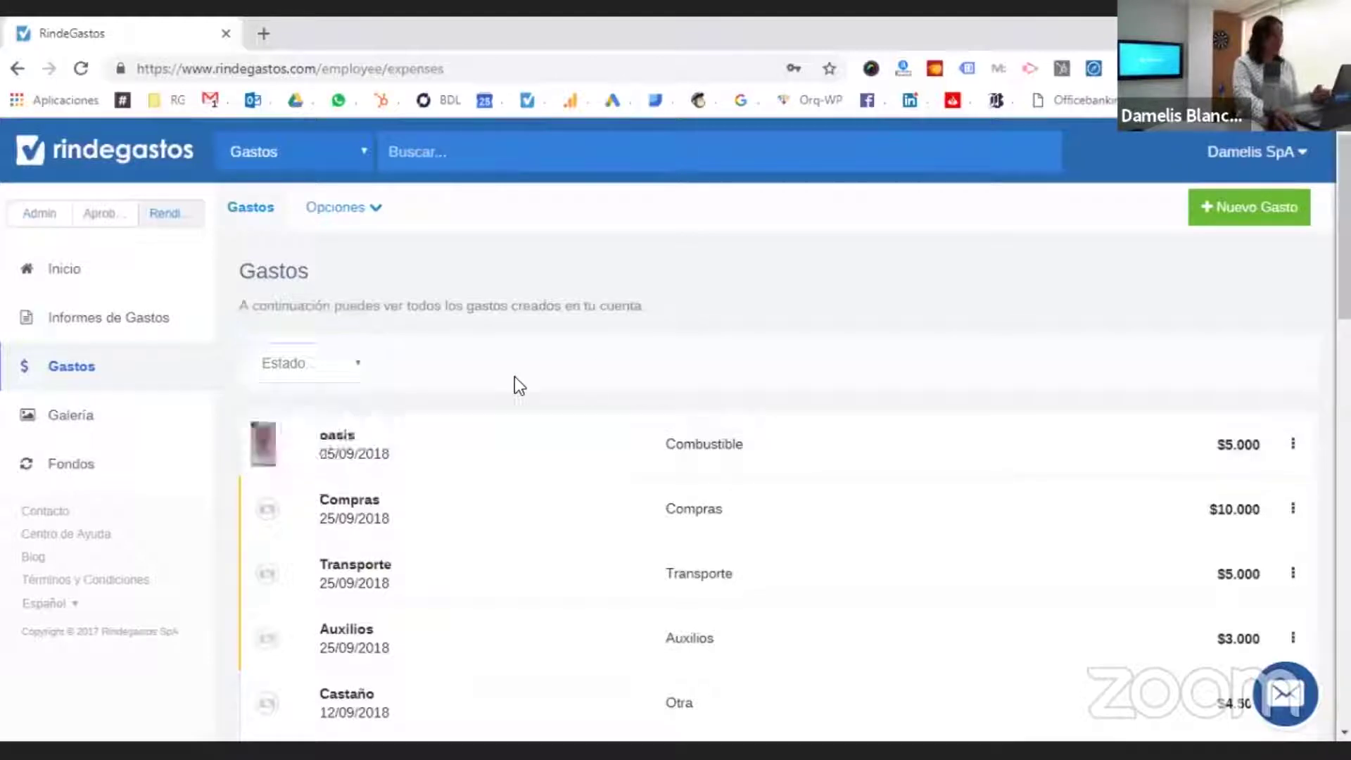
{"action": "left_click", "coordinate": [128, 417]}
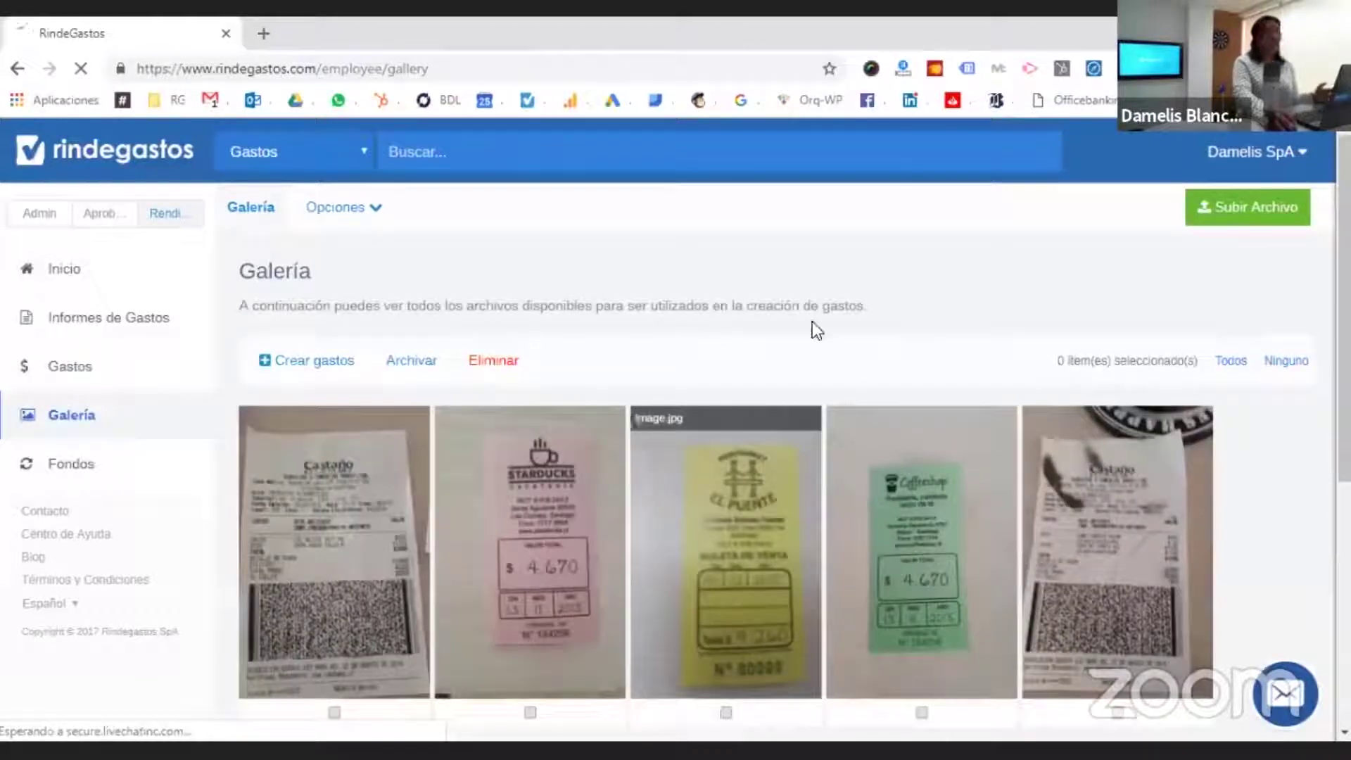
{"action": "scroll", "coordinate": [583, 449], "scroll_direction": "down", "scroll_amount": 3}
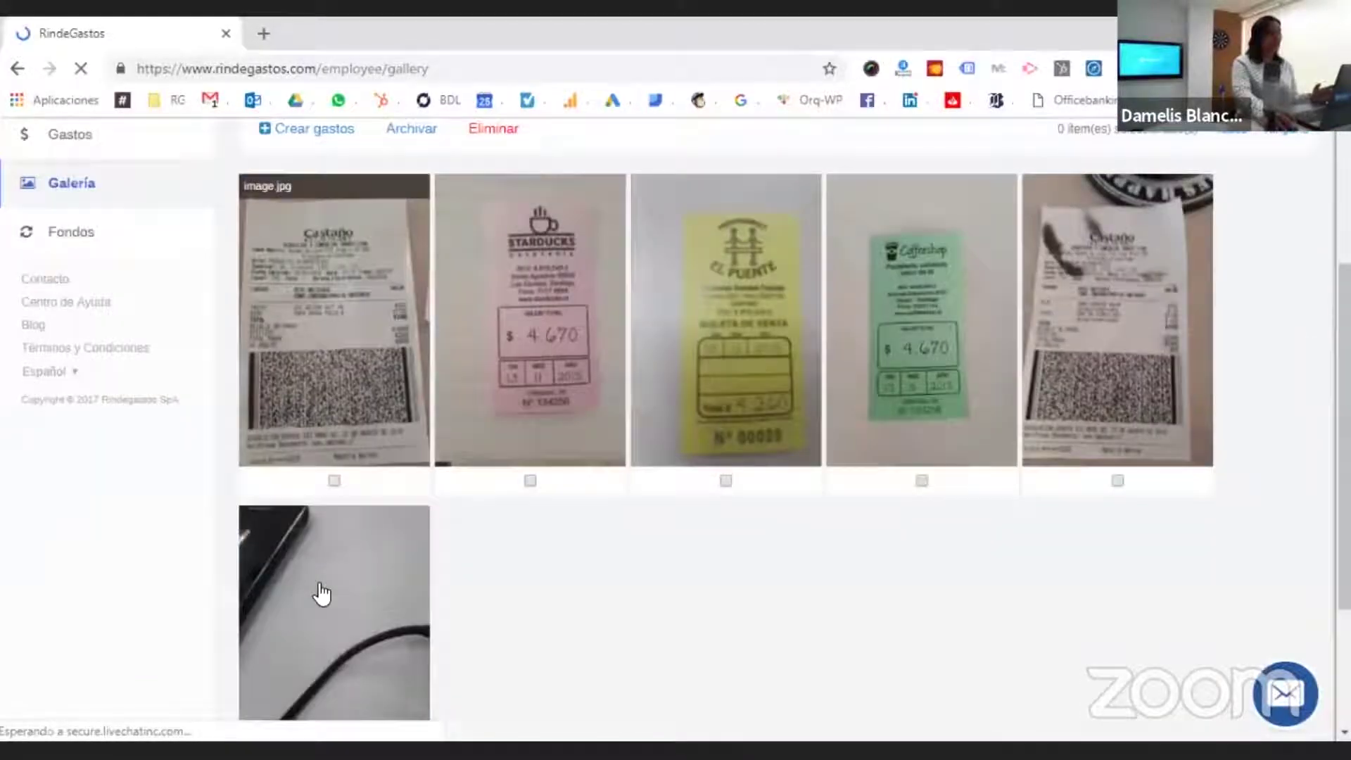
{"action": "scroll", "coordinate": [613, 606], "scroll_direction": "up", "scroll_amount": 3}
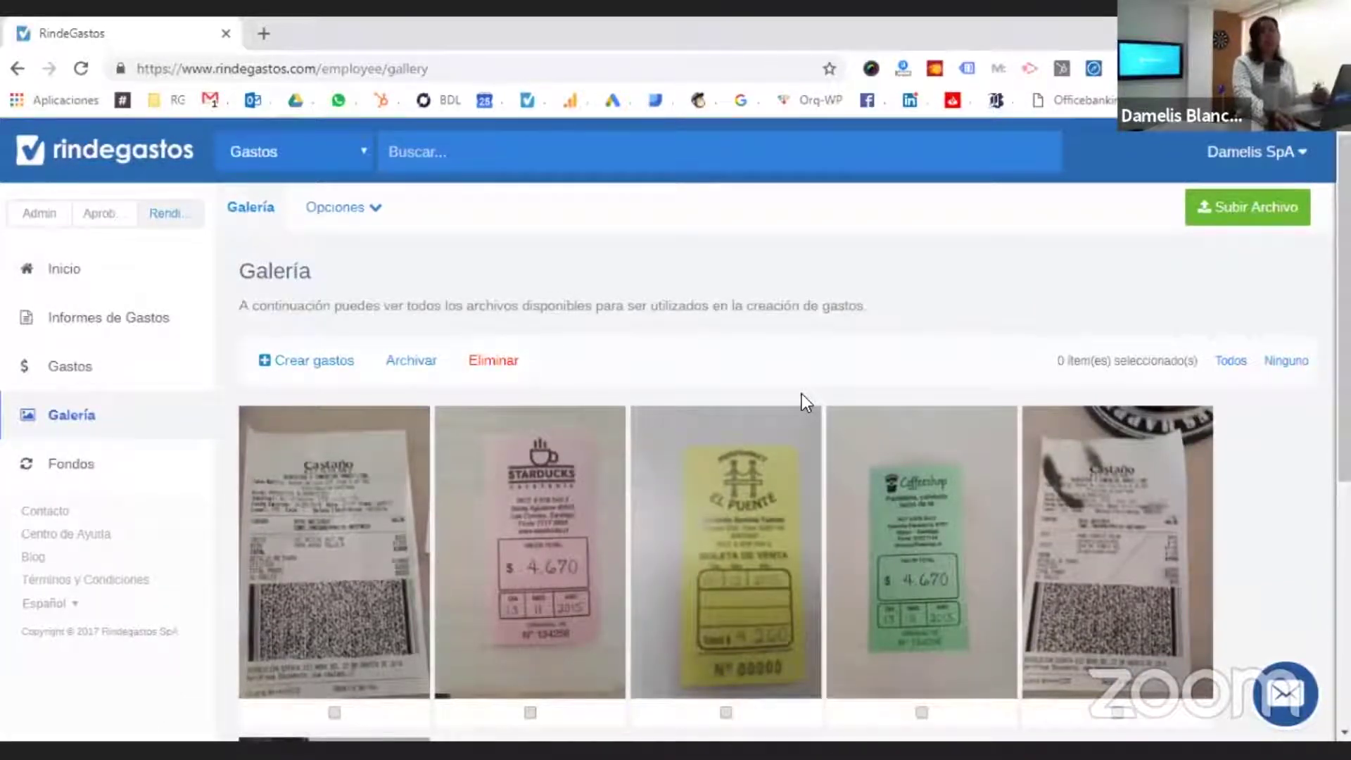
{"action": "left_click", "coordinate": [88, 470]}
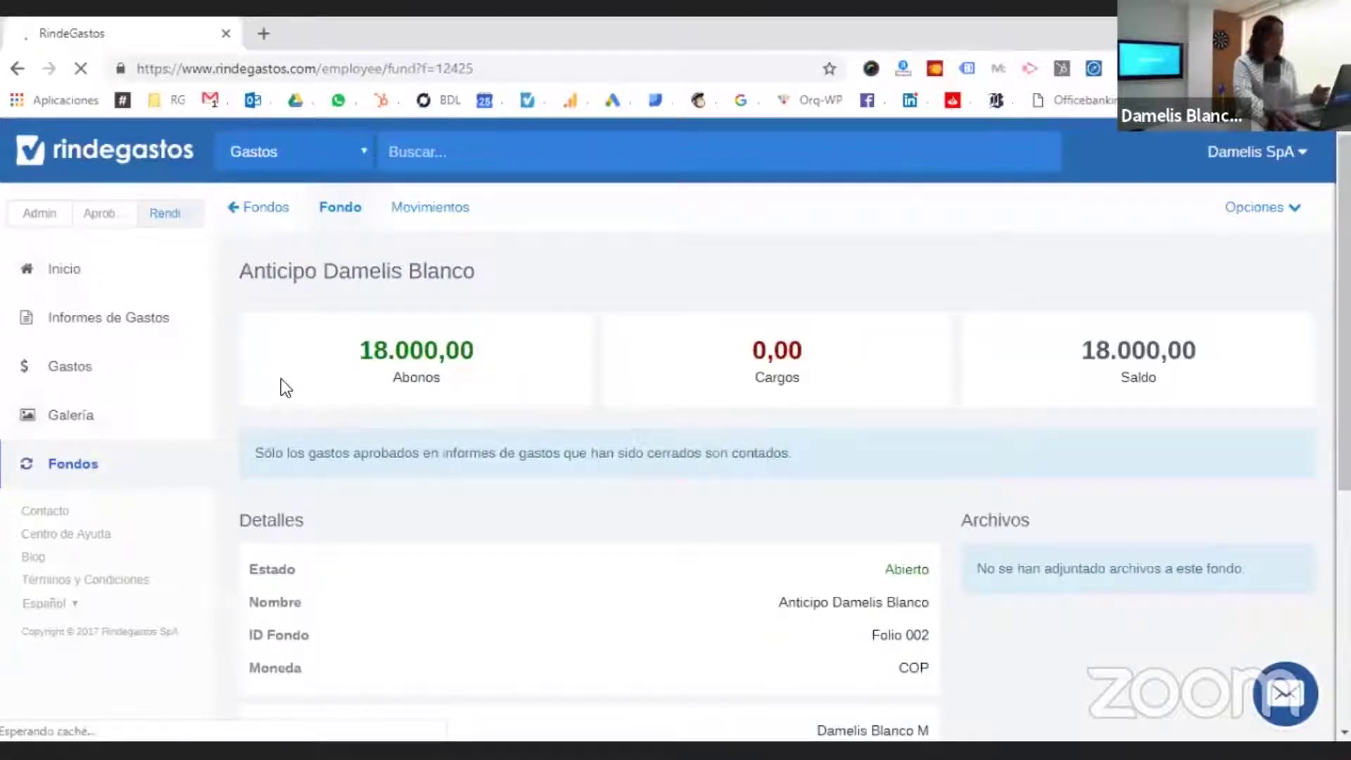
- Switch to the Aprobador role to see the four reports pending review
{"action": "left_click", "coordinate": [81, 216]}
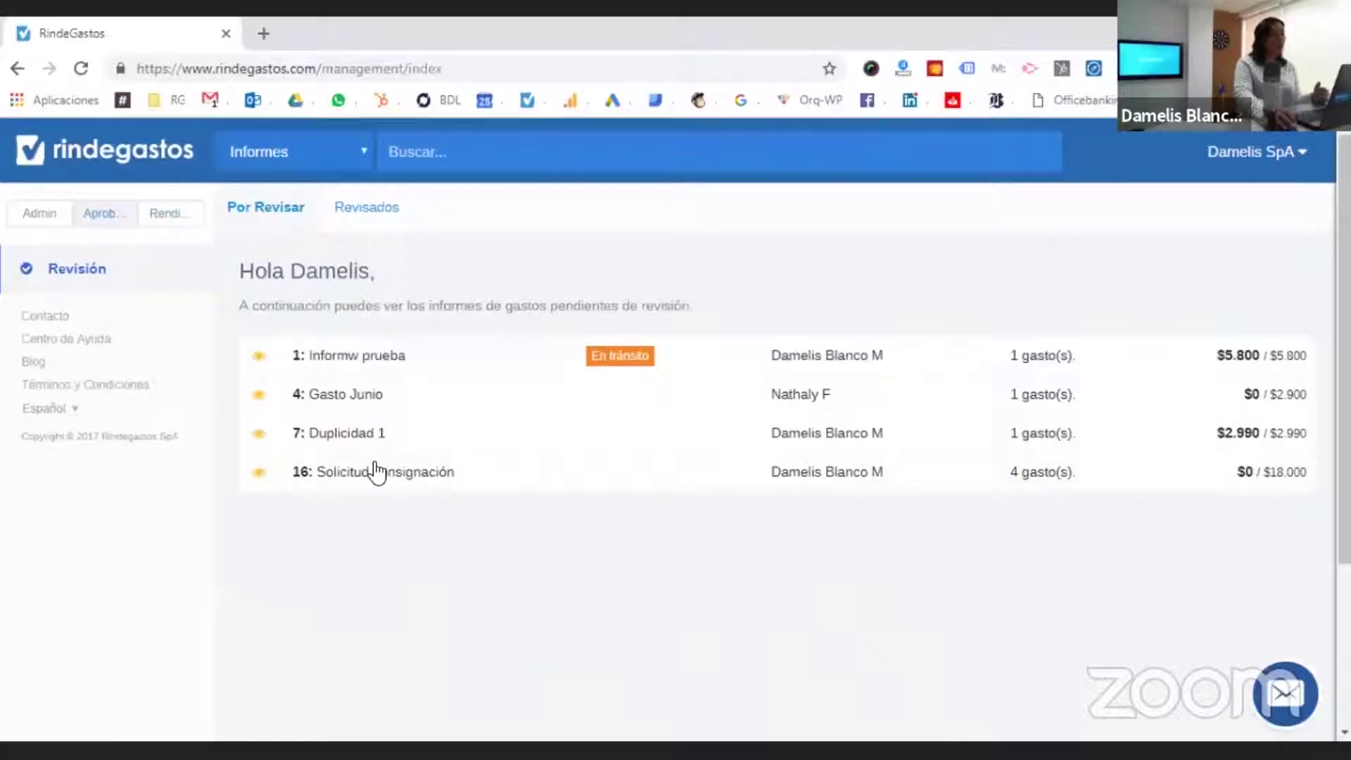
- Open the Informw prueba report, go back to Revisión, and return to the Admin role
{"action": "left_click", "coordinate": [394, 371]}
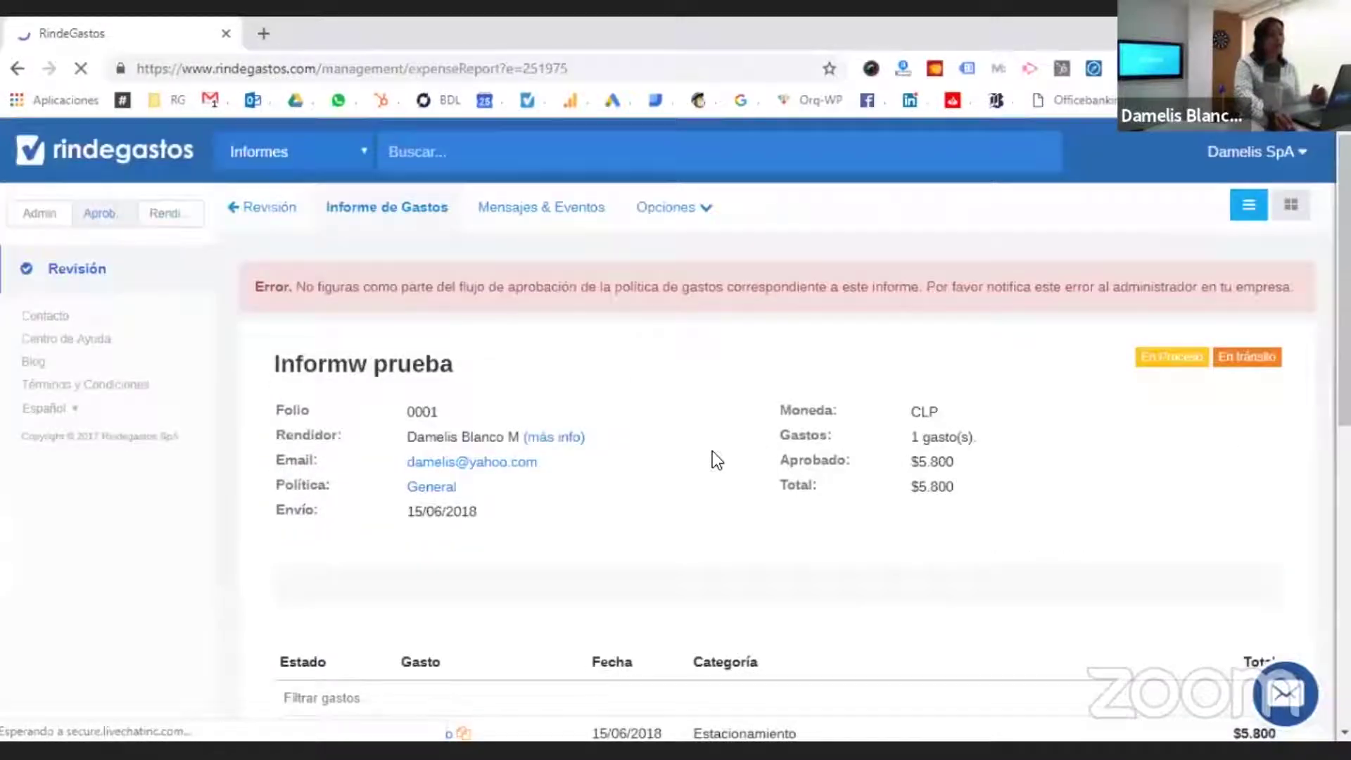
{"action": "left_click", "coordinate": [105, 291]}
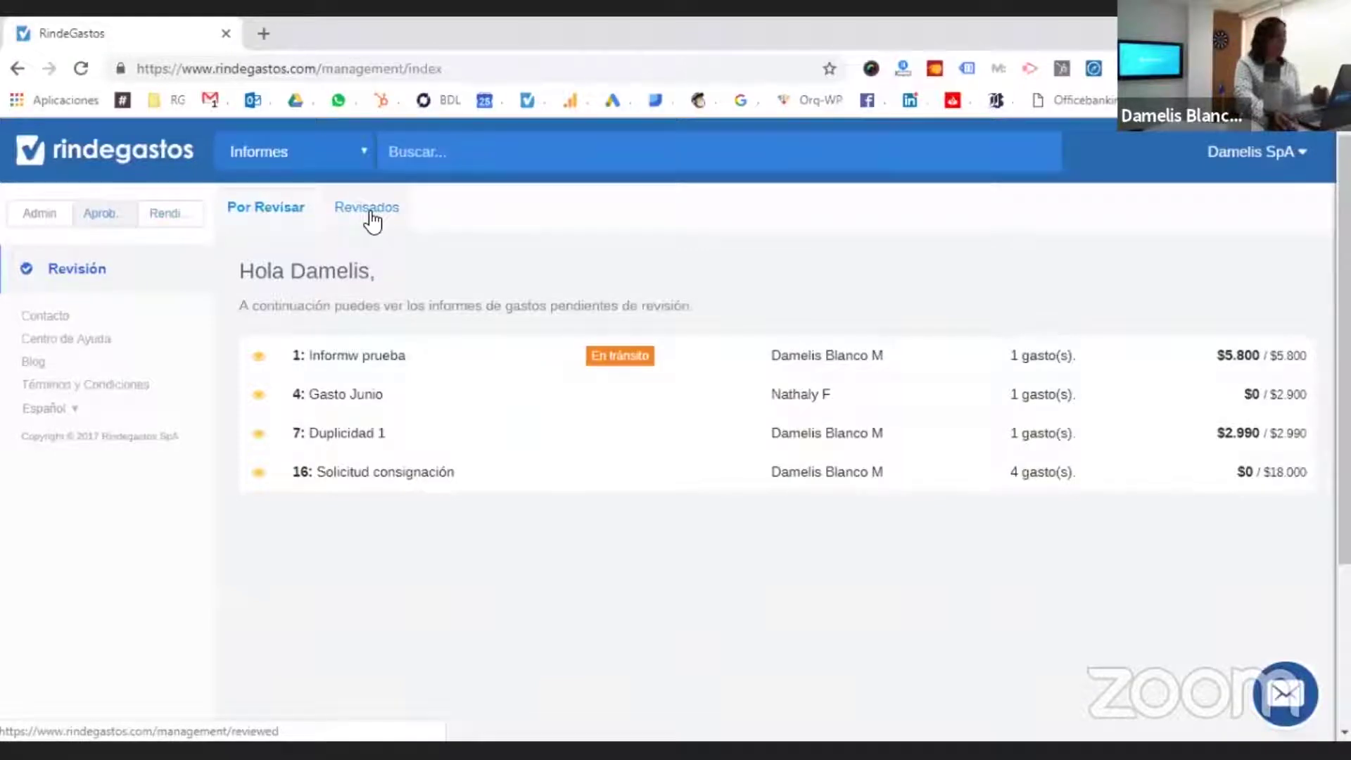
{"action": "left_click", "coordinate": [34, 221]}
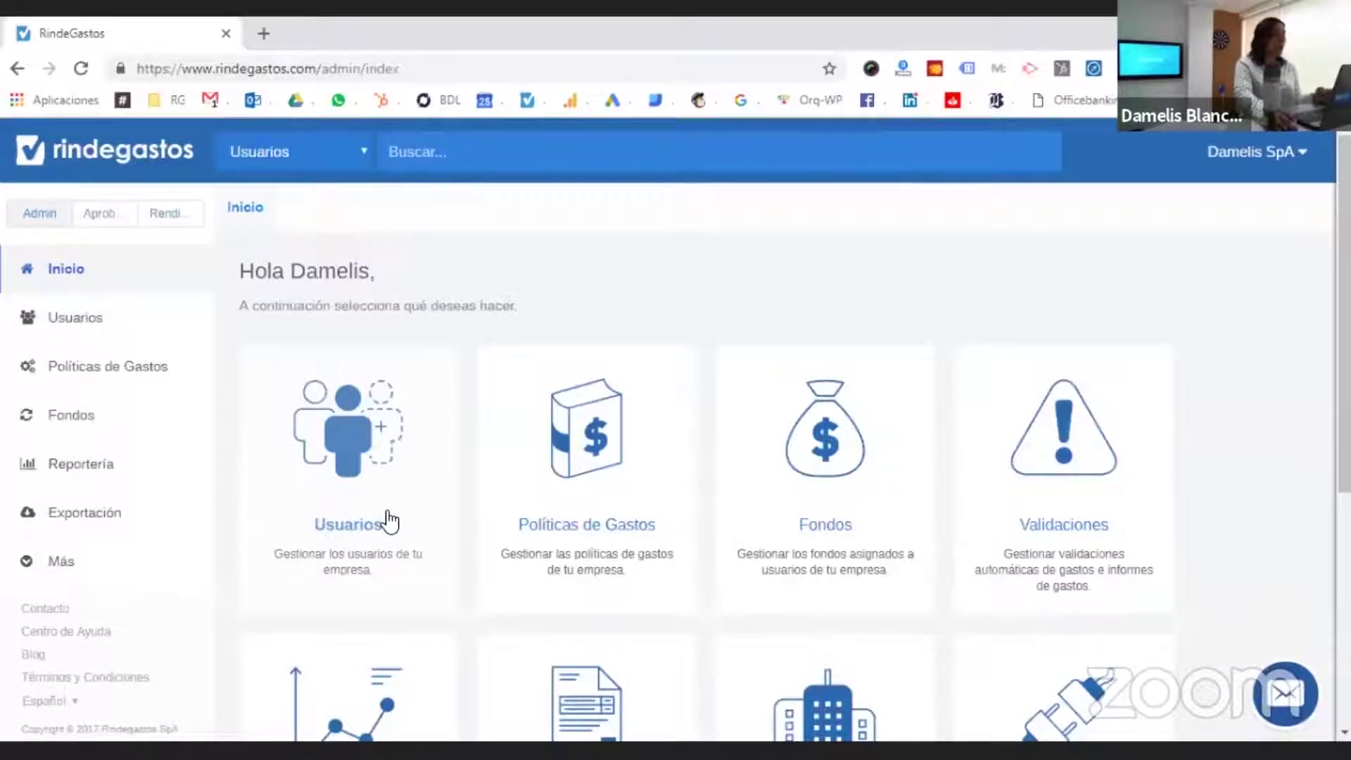
{"action": "scroll", "coordinate": [391, 521], "scroll_direction": "down", "scroll_amount": 3}
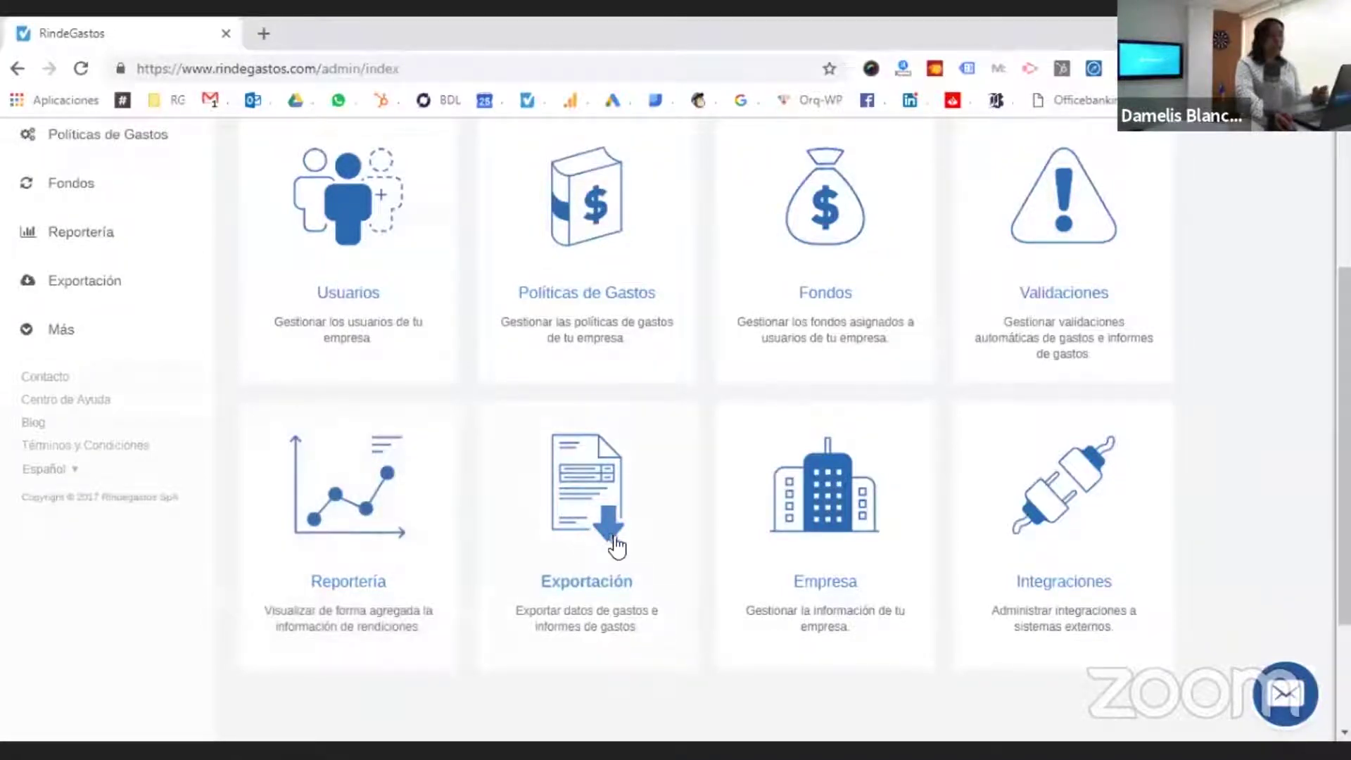
{"action": "scroll", "coordinate": [955, 475], "scroll_direction": "up", "scroll_amount": 3}
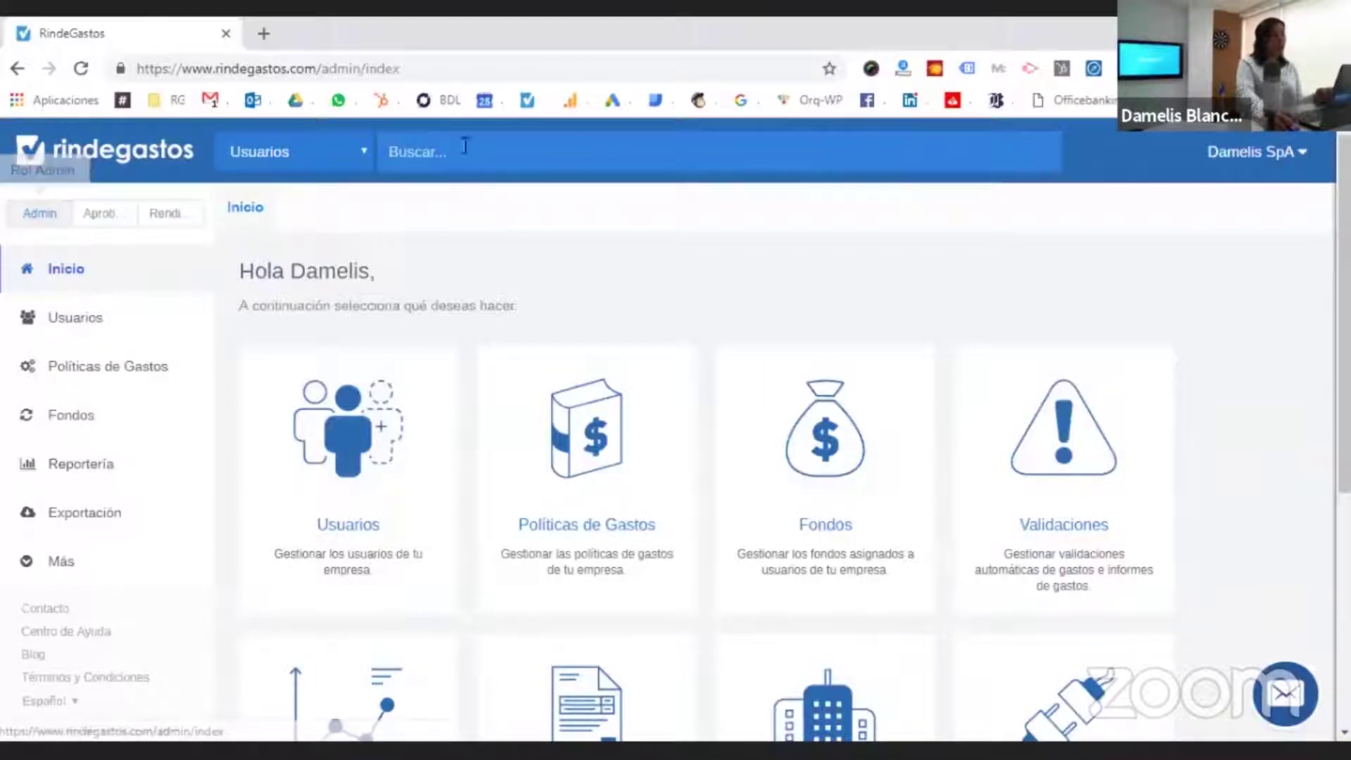
- Check the search scope options in approver and submitter views, then show the account details with Cerrar Sesión
{"action": "left_click", "coordinate": [361, 152]}
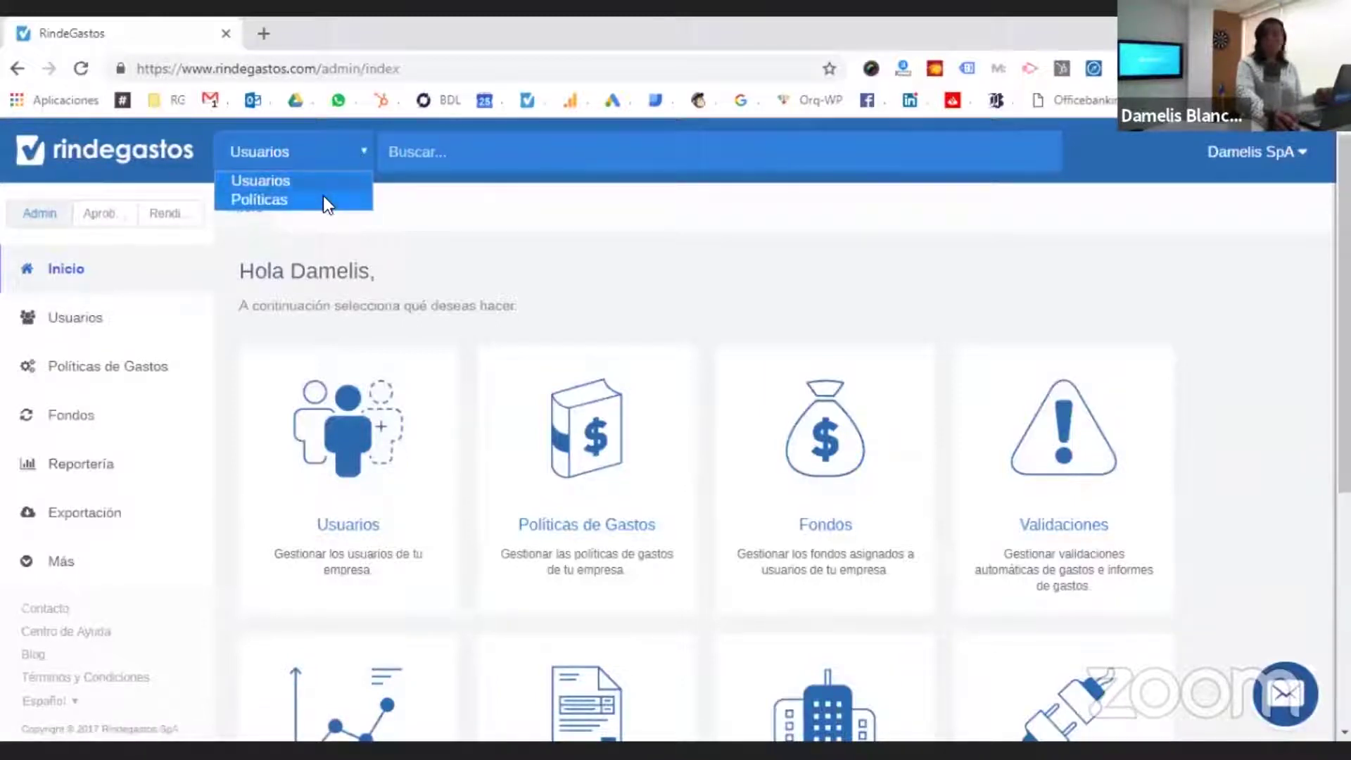
{"action": "left_click", "coordinate": [106, 222]}
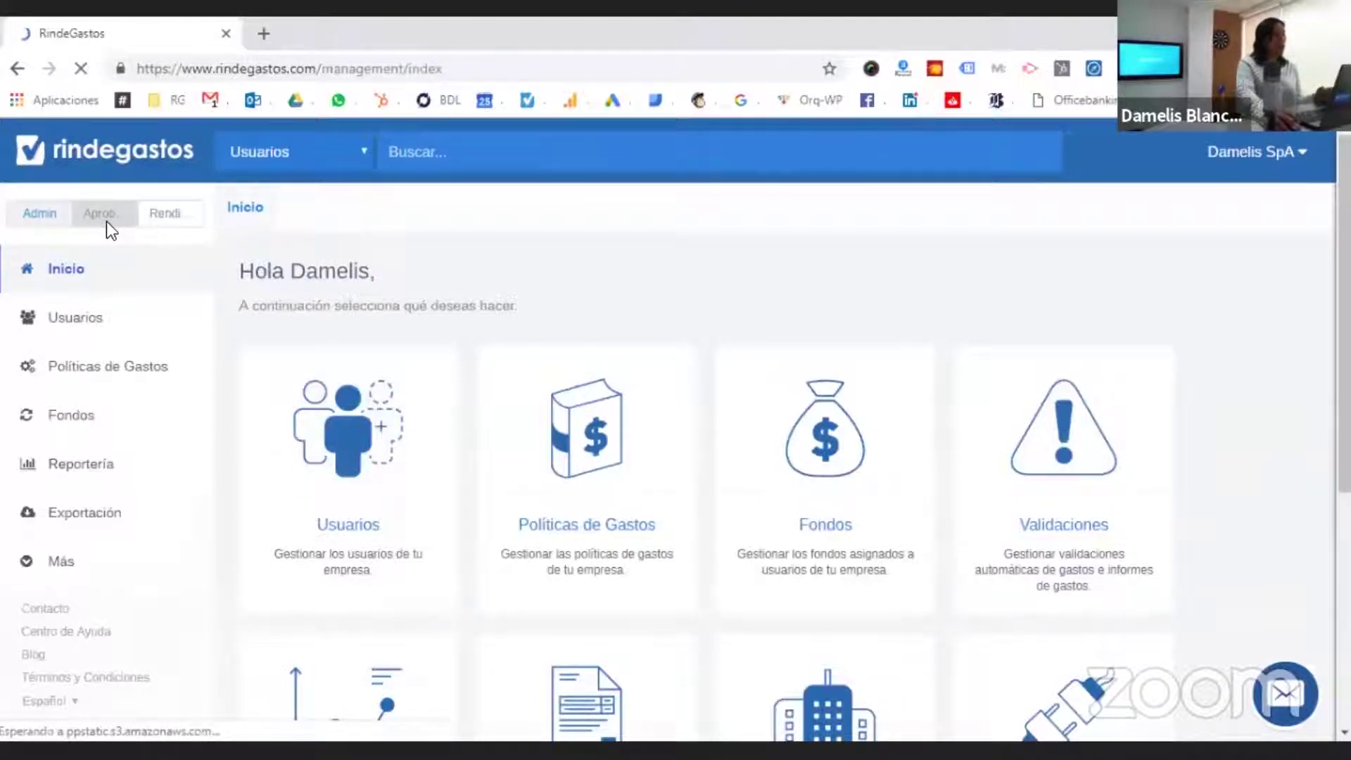
{"action": "left_click", "coordinate": [355, 161]}
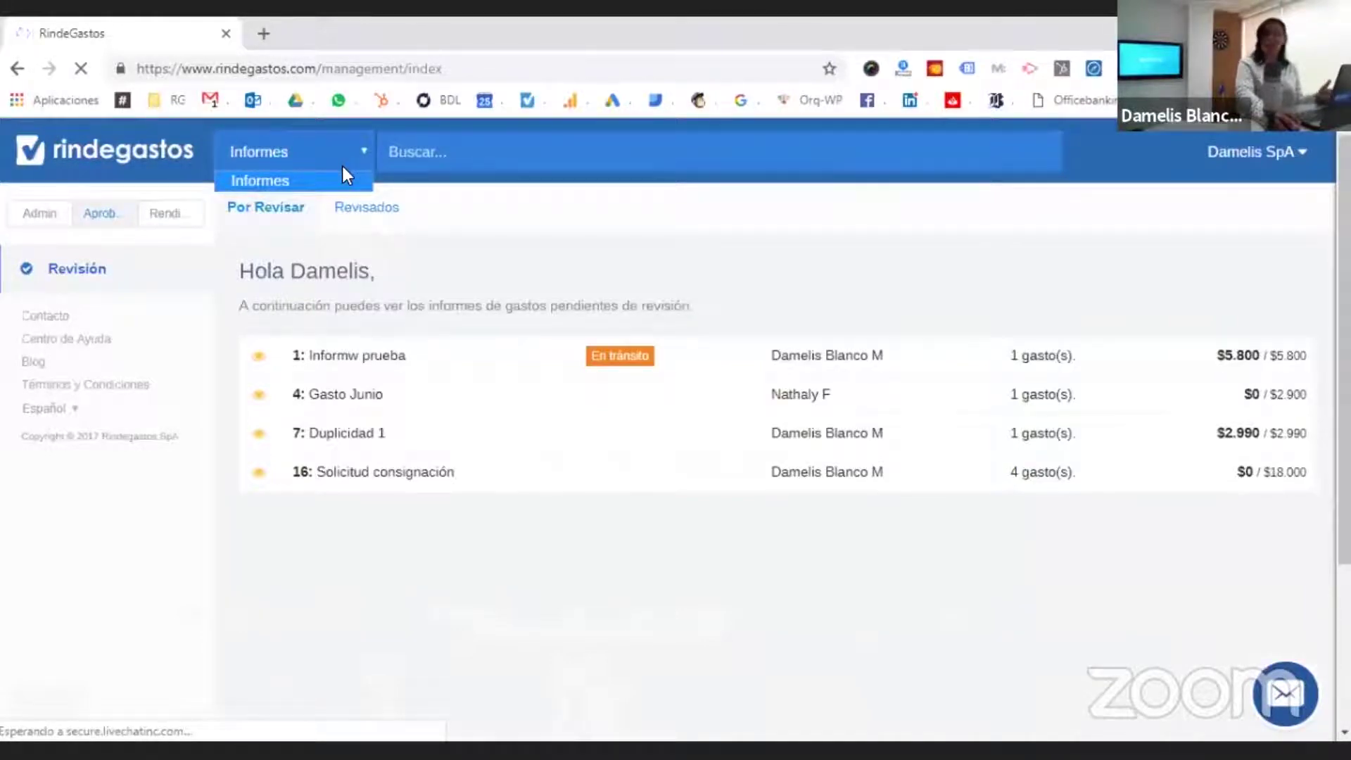
{"action": "left_click", "coordinate": [199, 211]}
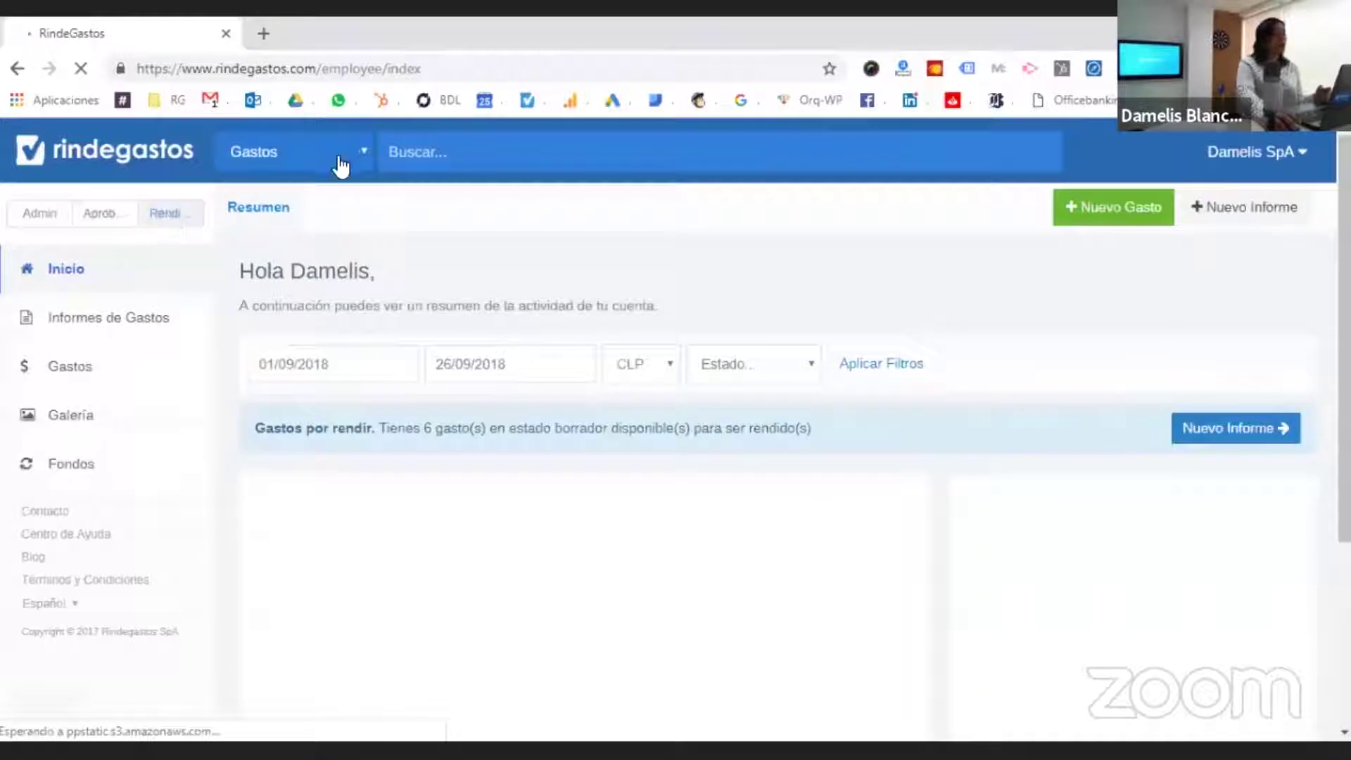
{"action": "left_click", "coordinate": [340, 154]}
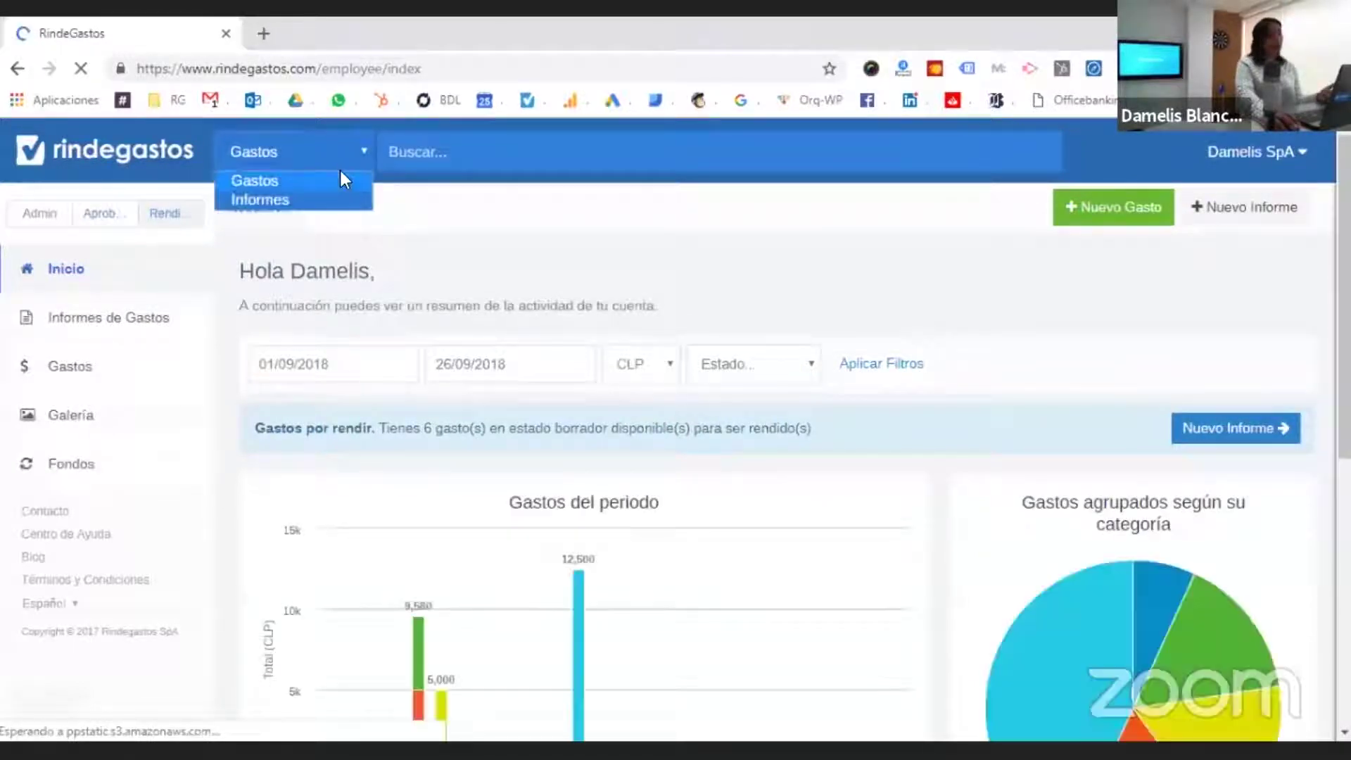
{"action": "left_click", "coordinate": [644, 251]}
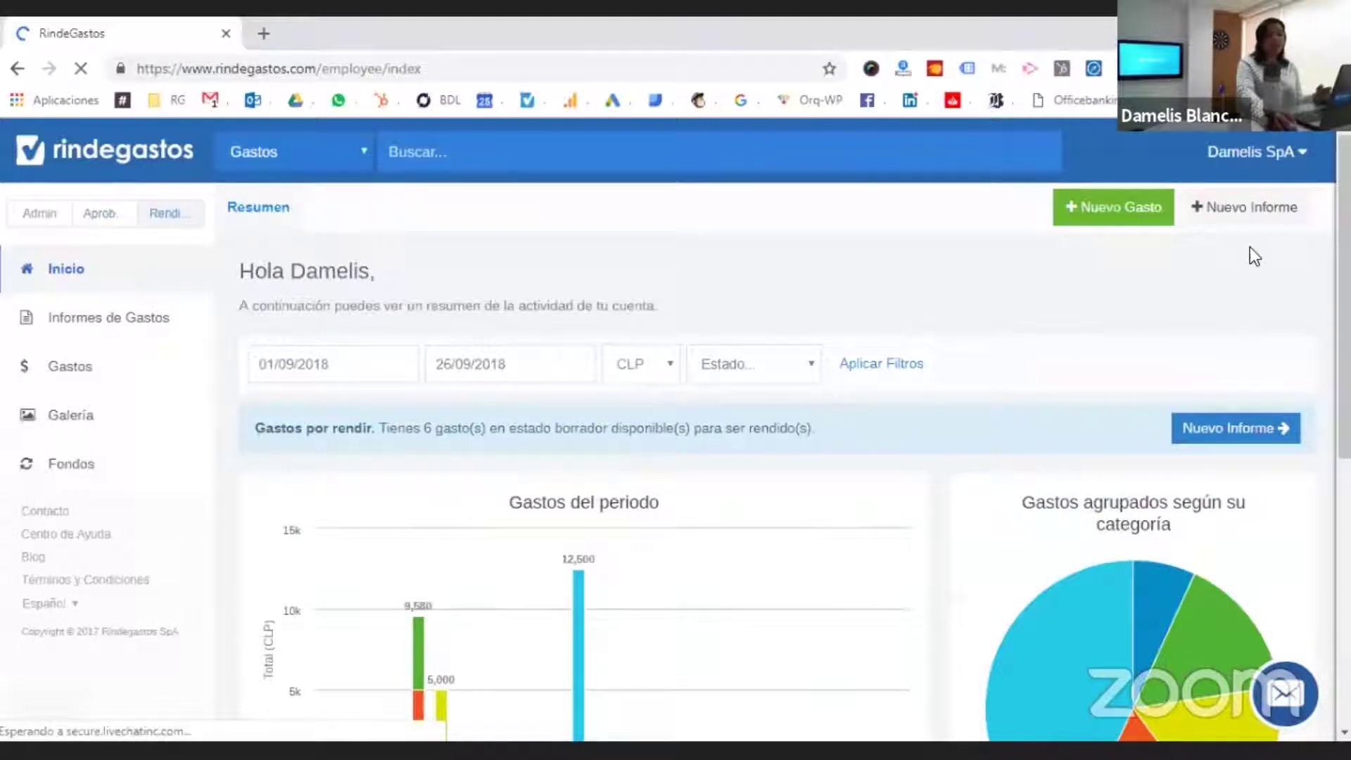
{"action": "left_click", "coordinate": [1228, 162]}
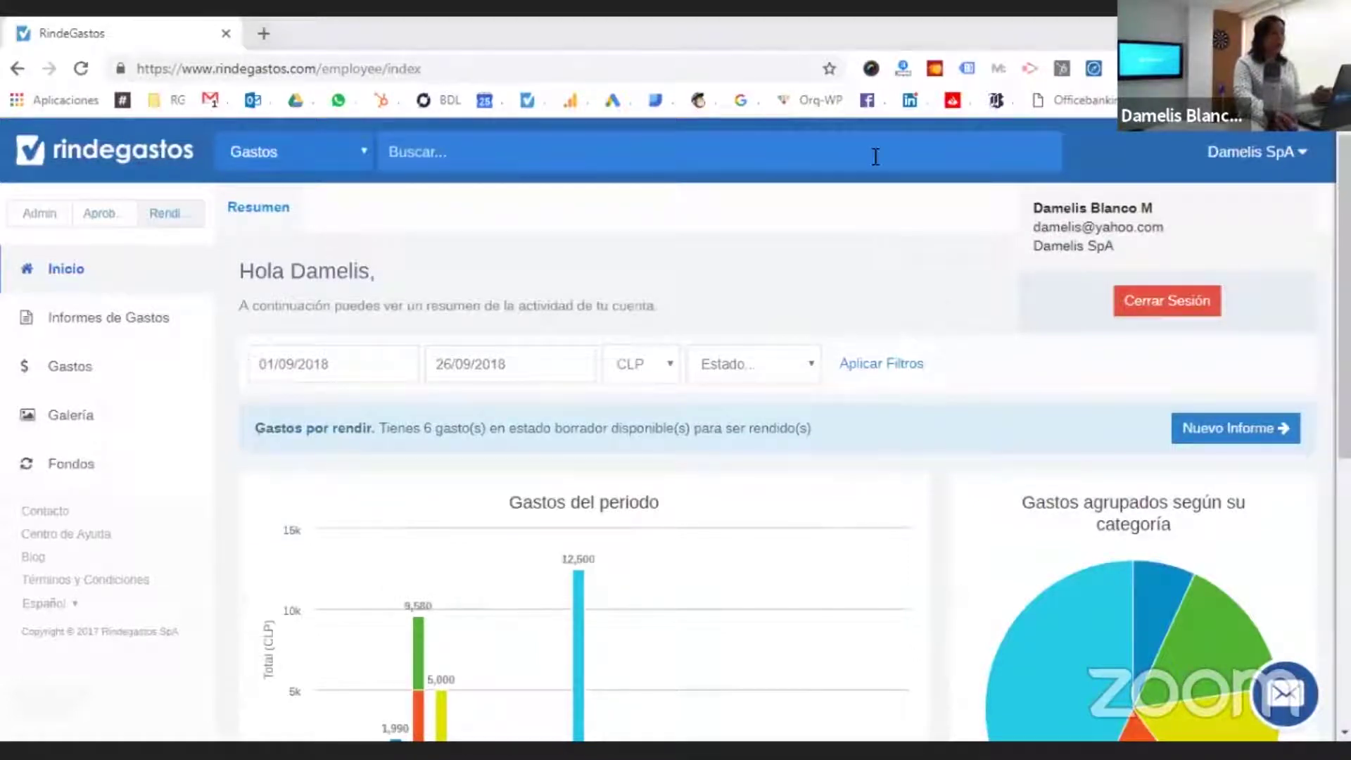
- Return to the slideshow and advance to the 'Así se ve en versión móvil...' slide
{"action": "key", "text": "alt+Tab"}
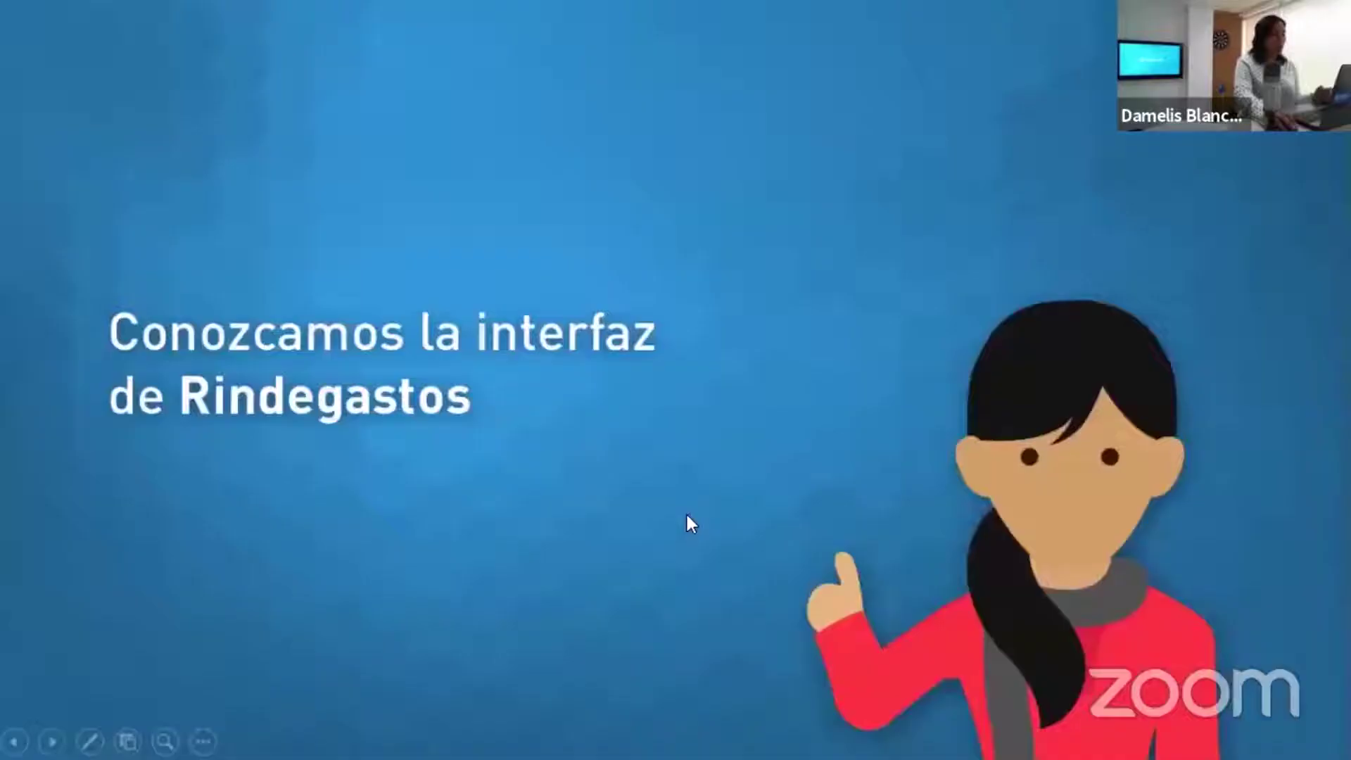
{"action": "left_click", "coordinate": [687, 514]}
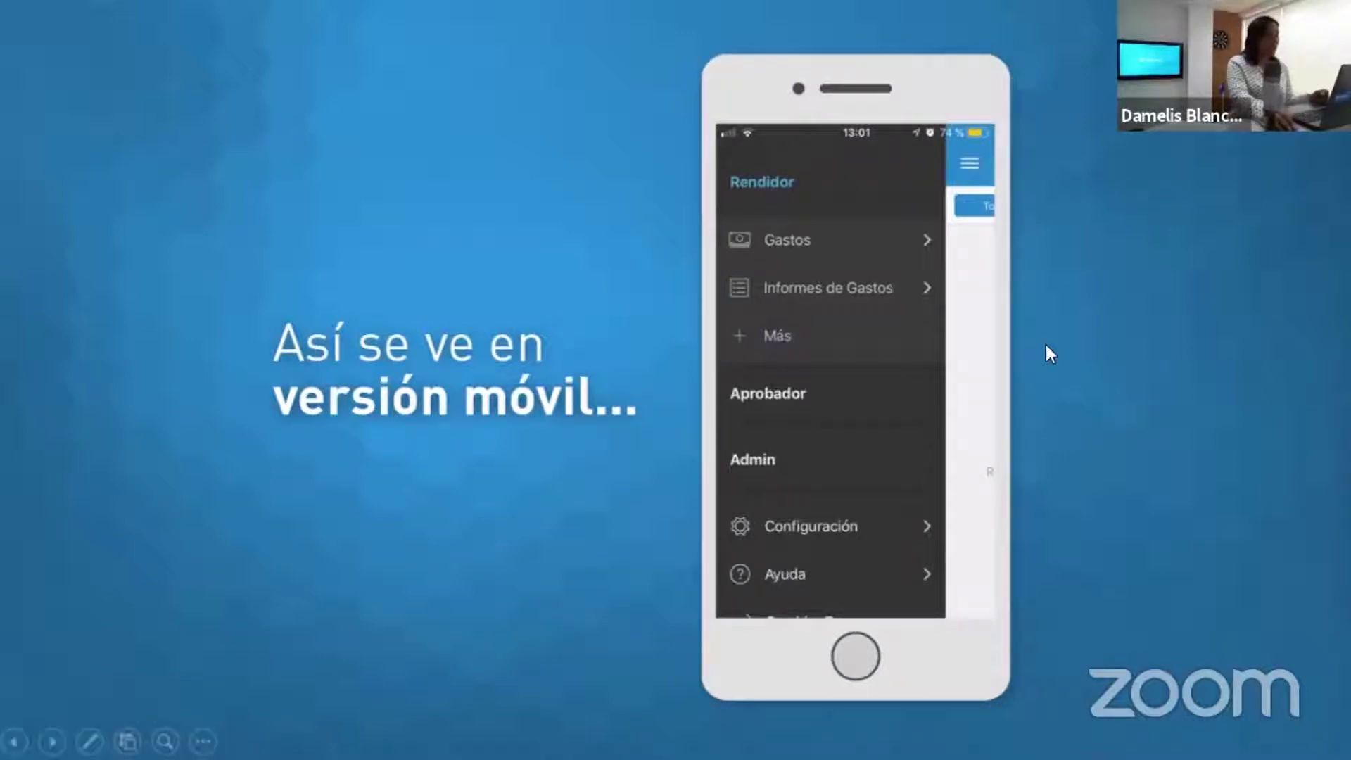
- Advance to '¡Comencemos a configurar!', step forward and back, then return to the browser
{"action": "left_click", "coordinate": [915, 235]}
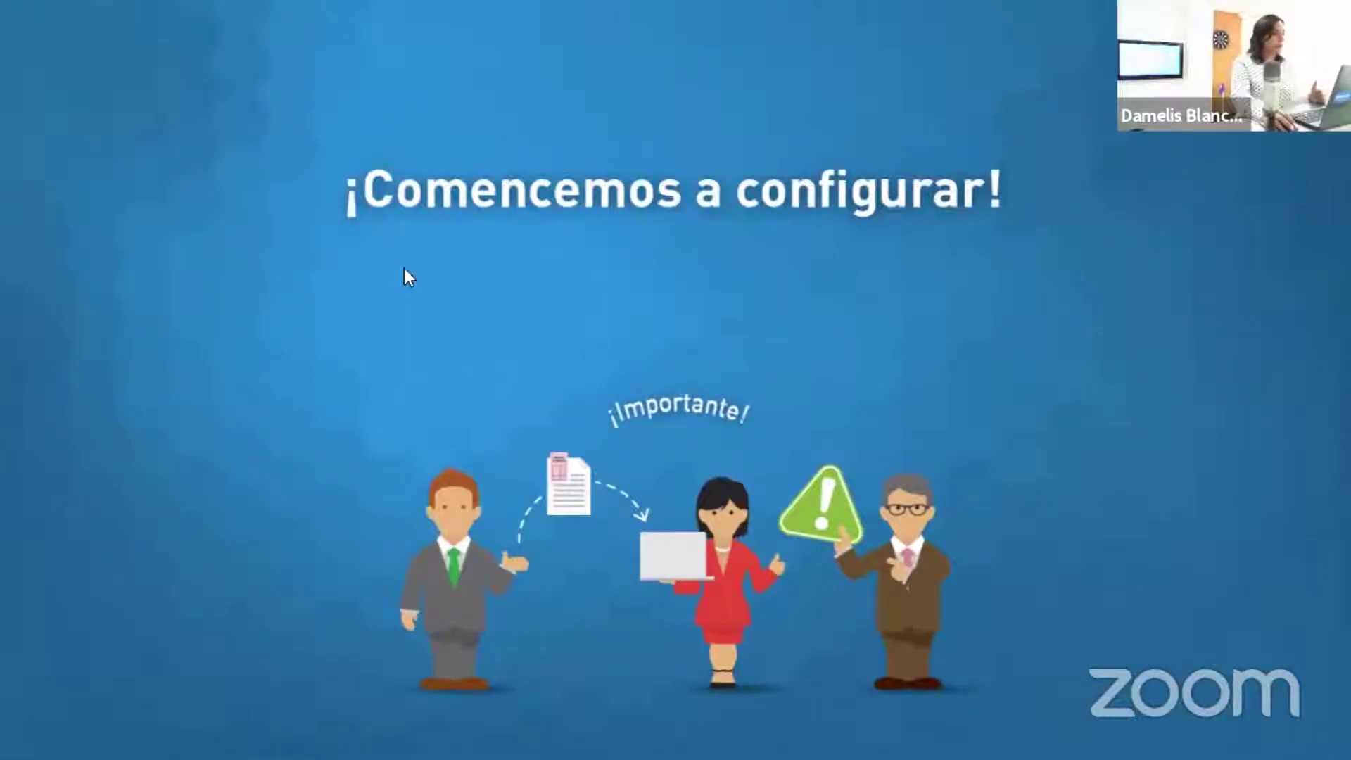
{"action": "key", "text": "Right"}
{"action": "key", "text": "Left"}
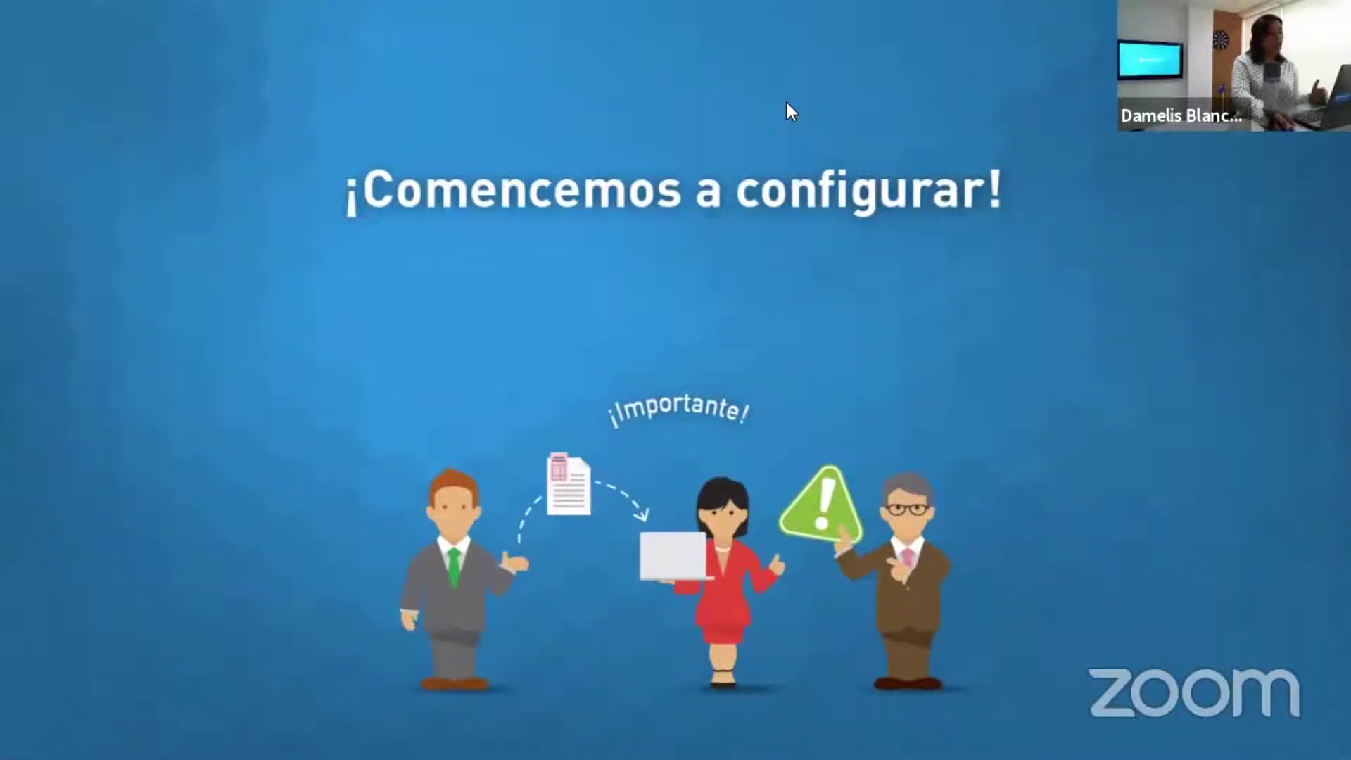
{"action": "key", "text": "alt+Tab"}
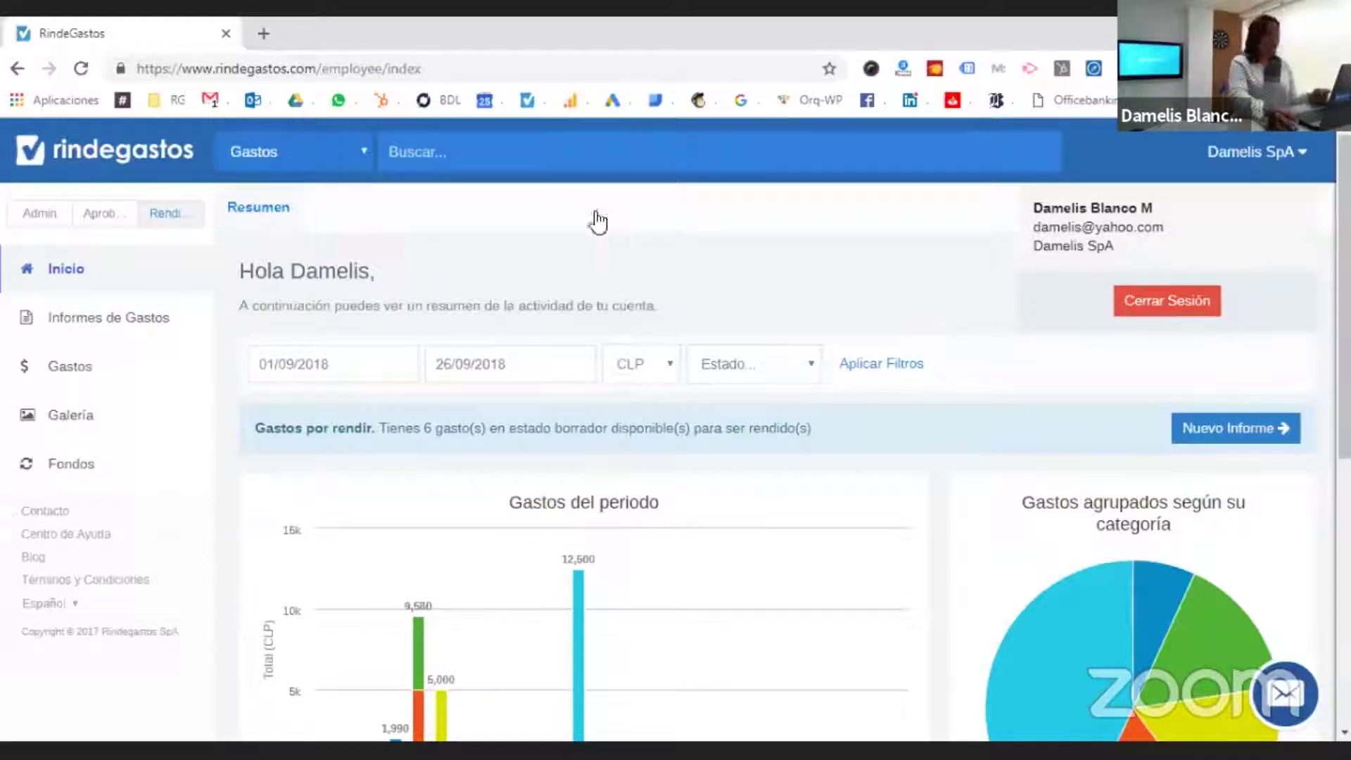
- Switch to the Admin role to list the company's 9 users
{"action": "left_click", "coordinate": [36, 224]}
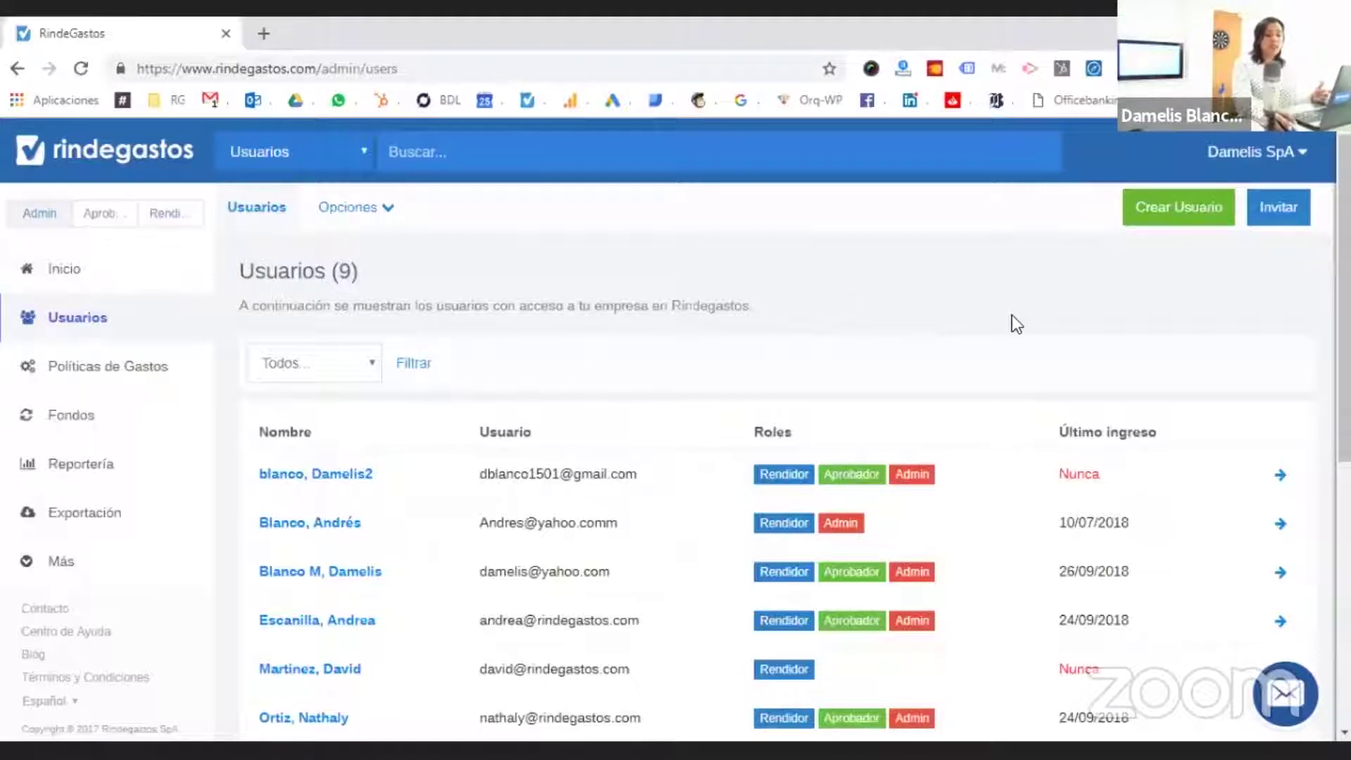
- Start a new user in Crear Usuario, entering and validating the user's e-mail address
{"action": "left_click", "coordinate": [1152, 223]}
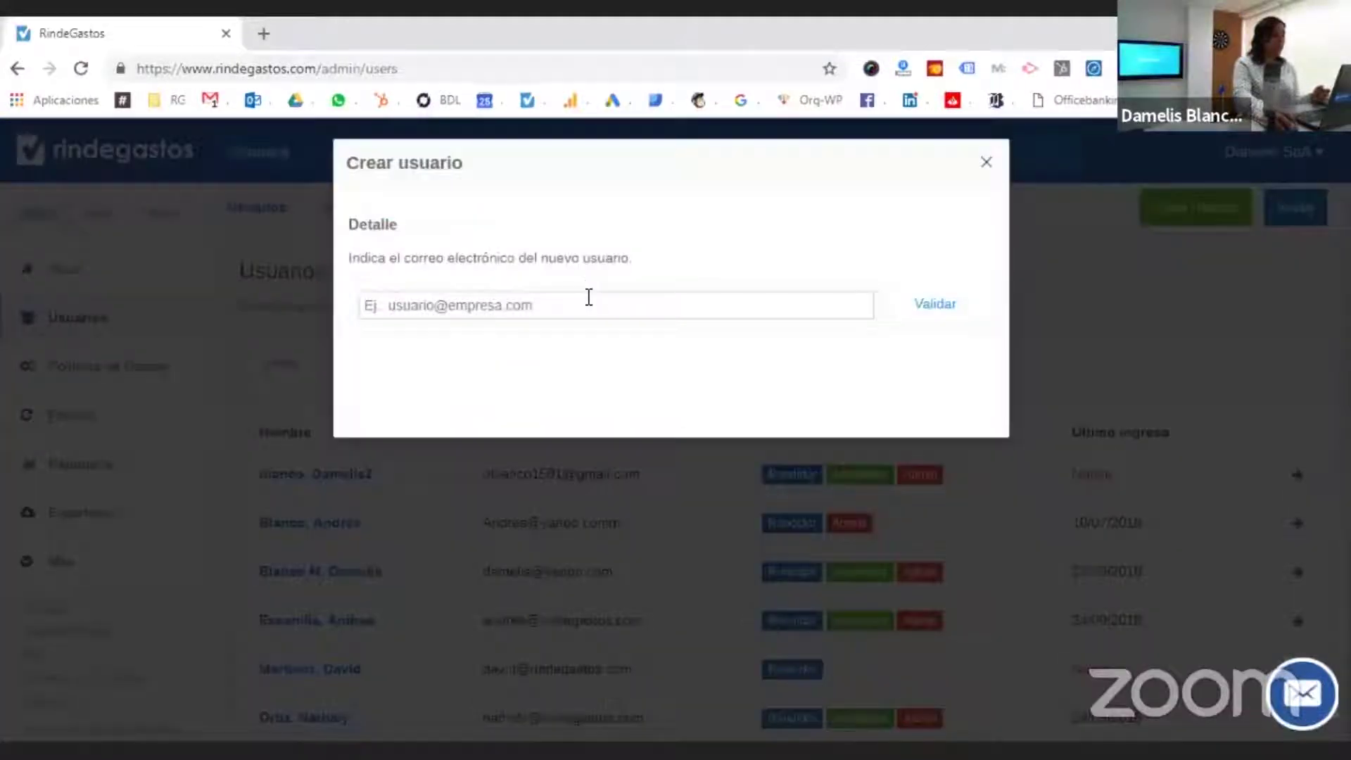
{"action": "left_click", "coordinate": [589, 297]}
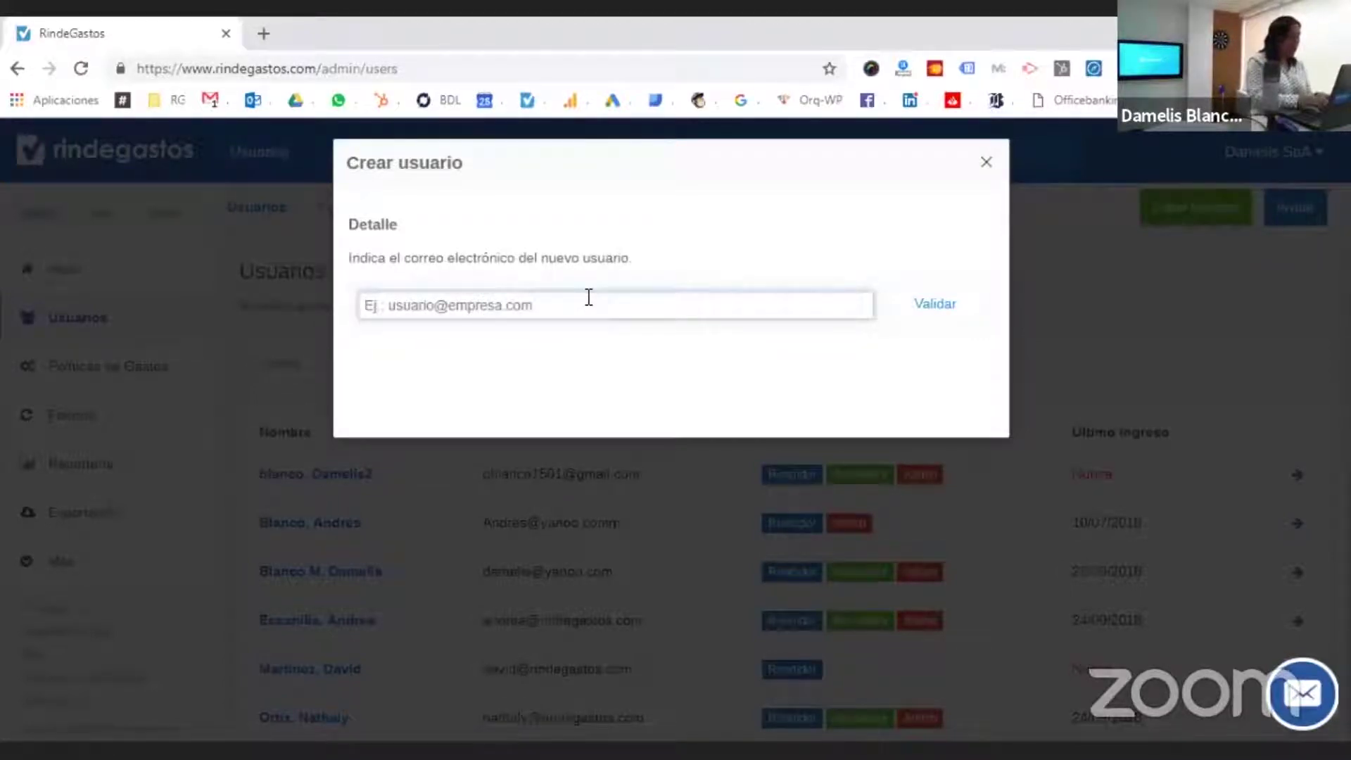
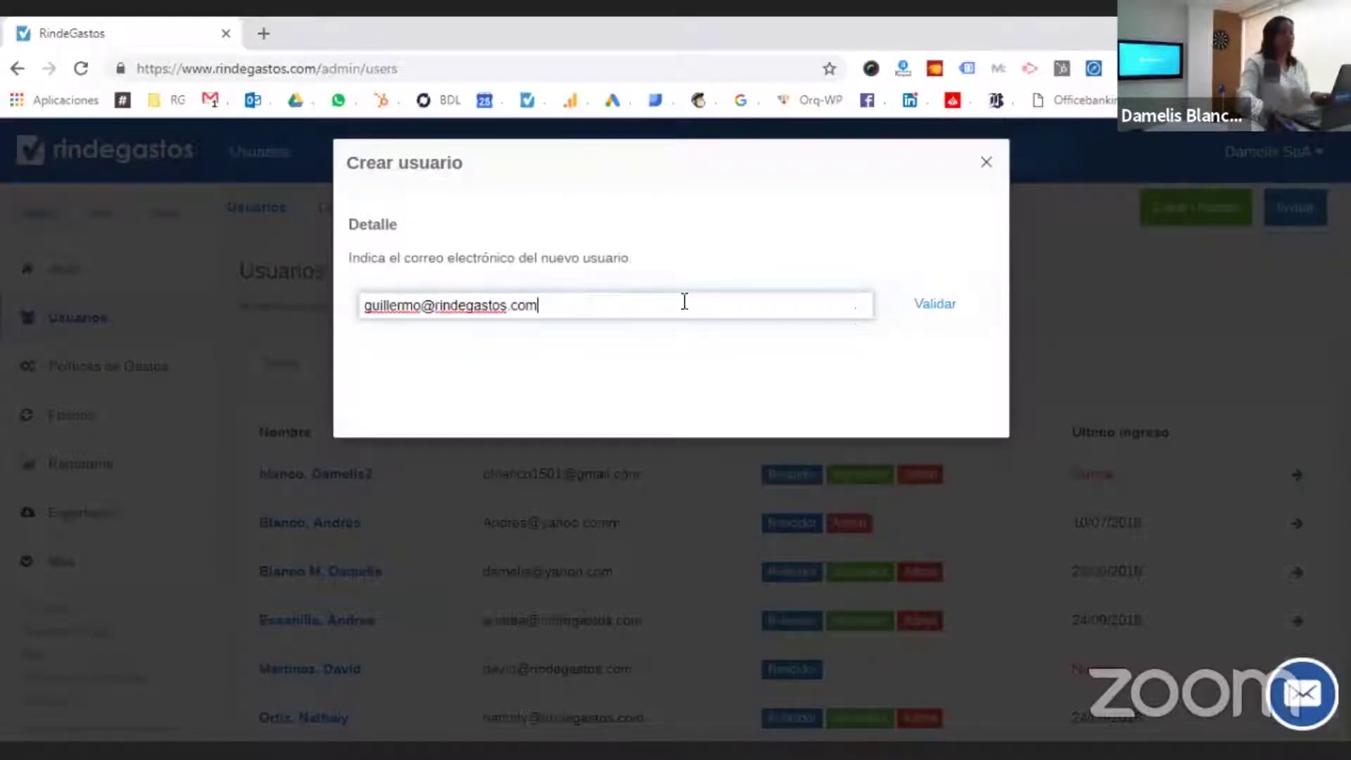
{"action": "left_click", "coordinate": [914, 304]}
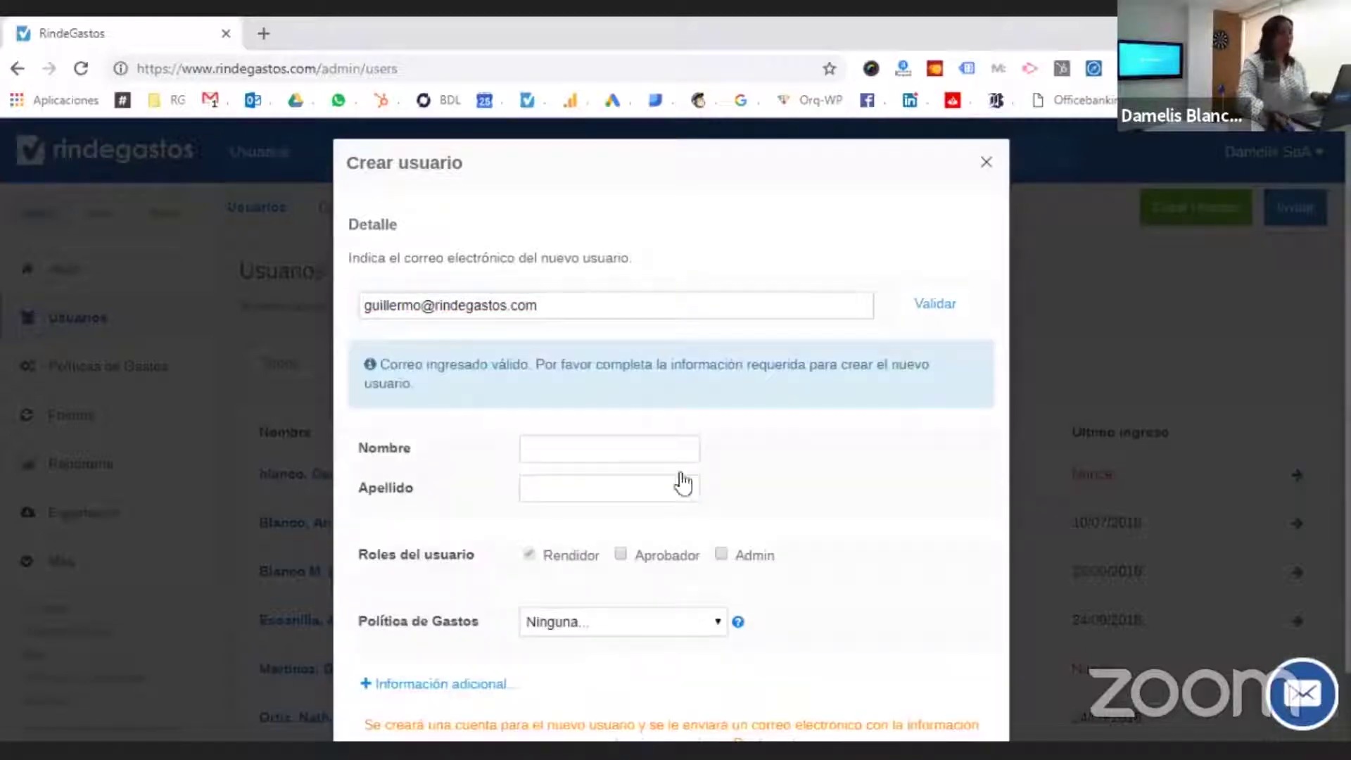
- Fill in the user's first and last name and add them as a Rendidor
{"action": "left_click", "coordinate": [670, 445]}
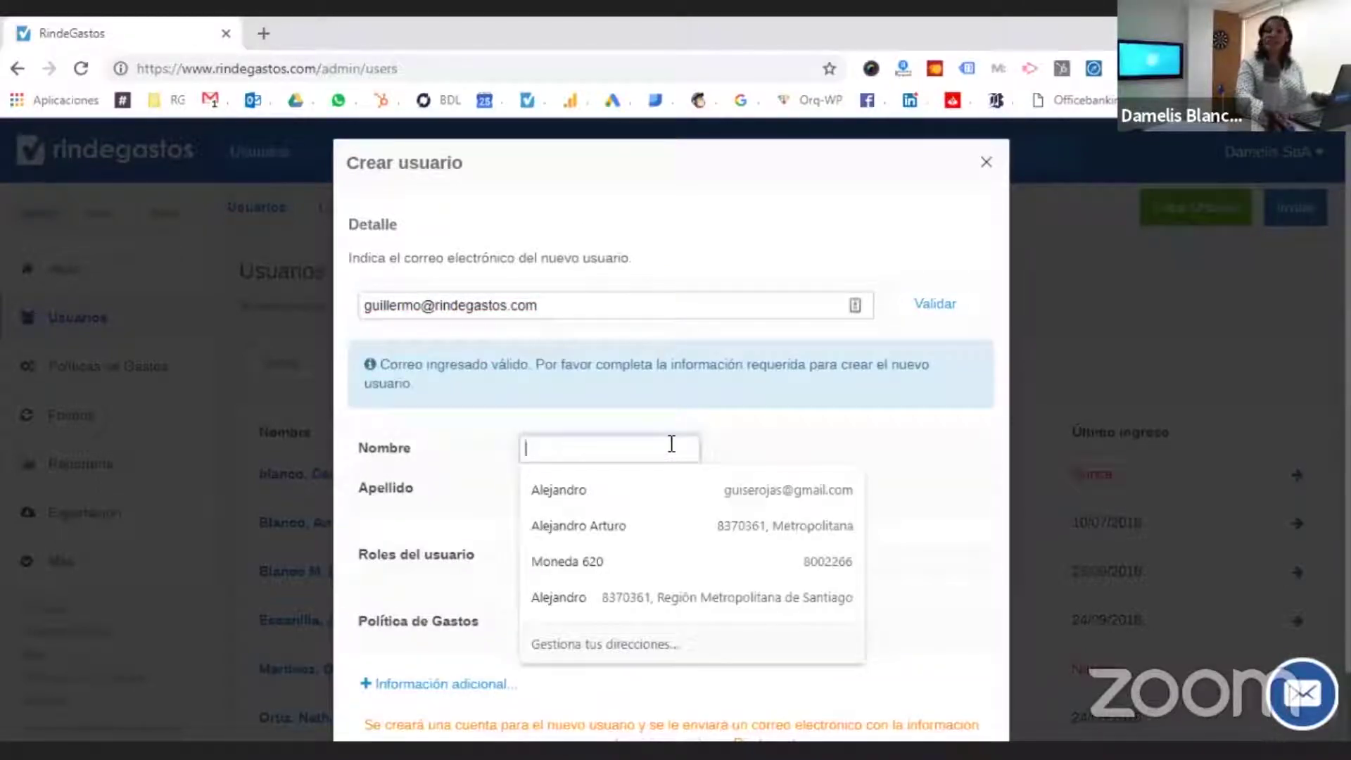
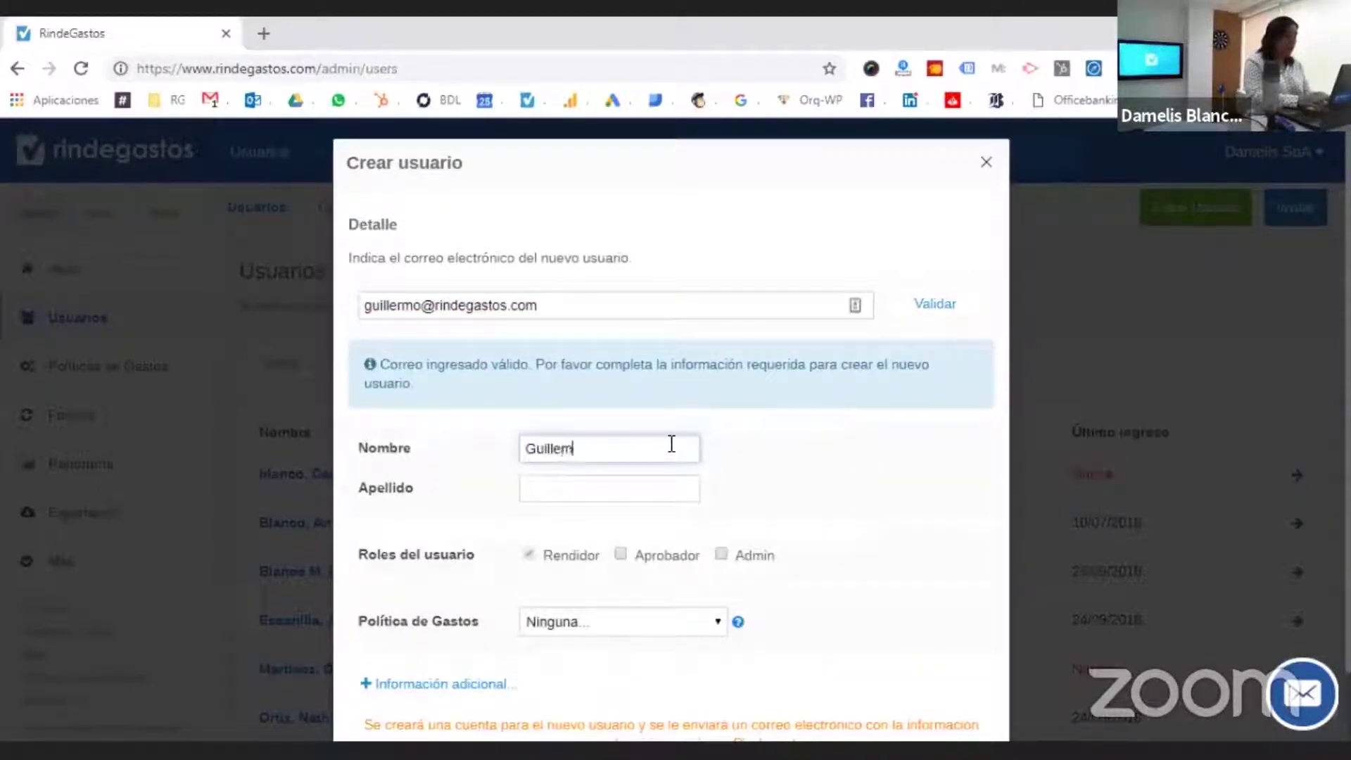
{"action": "left_click", "coordinate": [667, 491]}
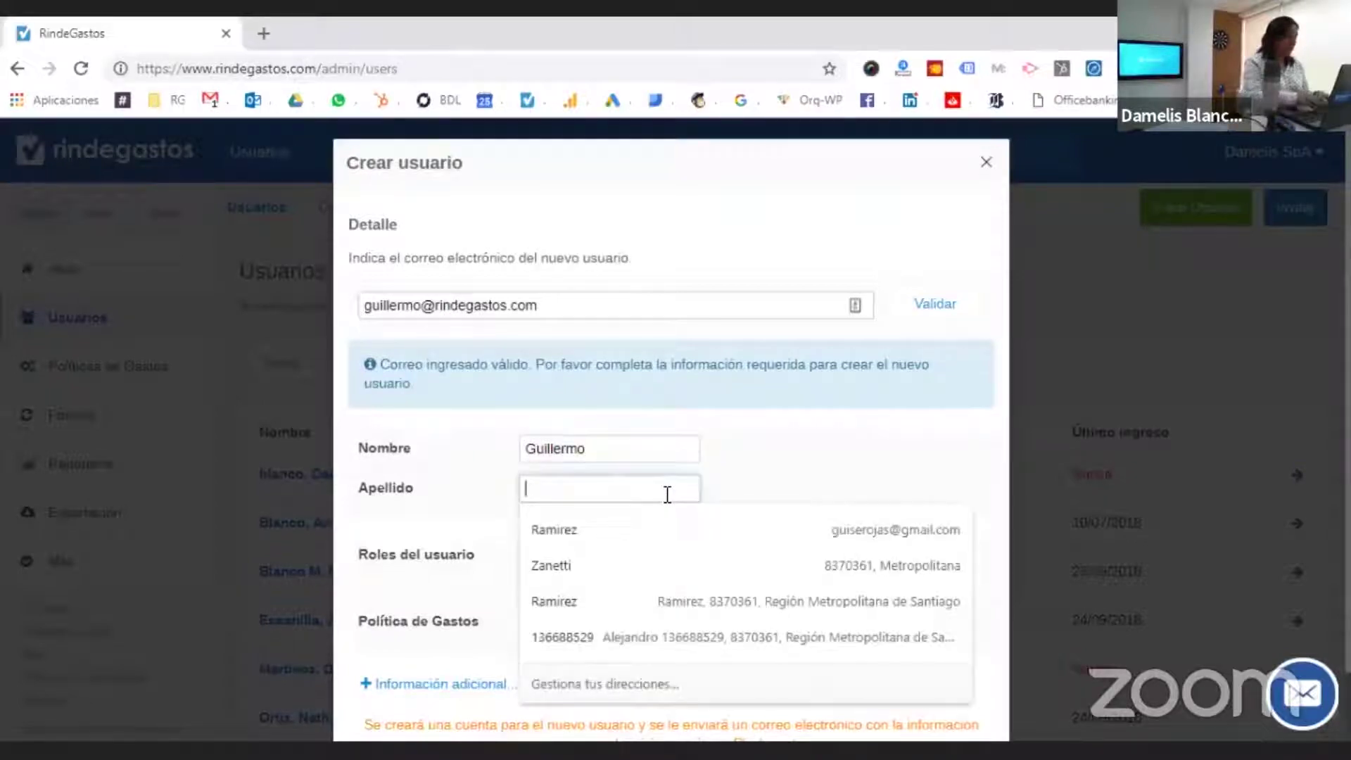
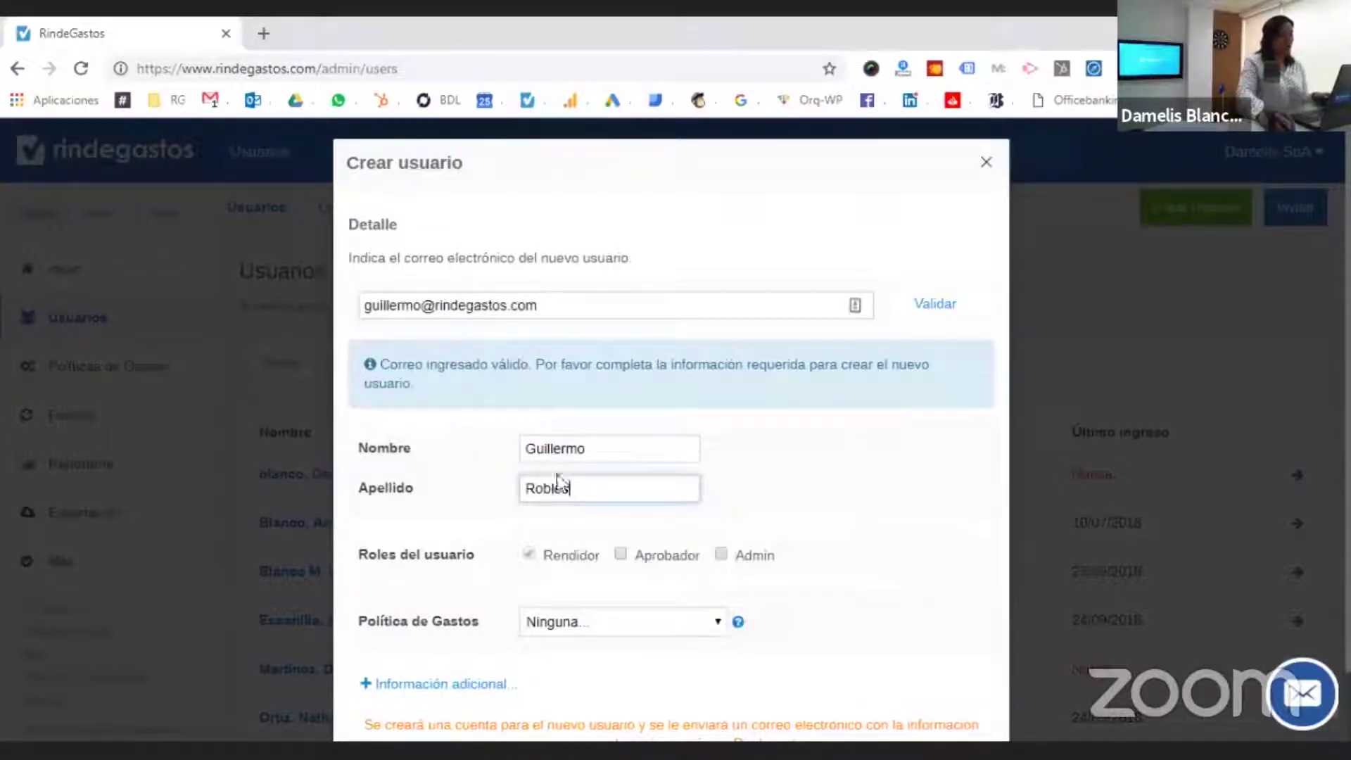
{"action": "scroll", "coordinate": [642, 564], "scroll_direction": "down", "scroll_amount": 1}
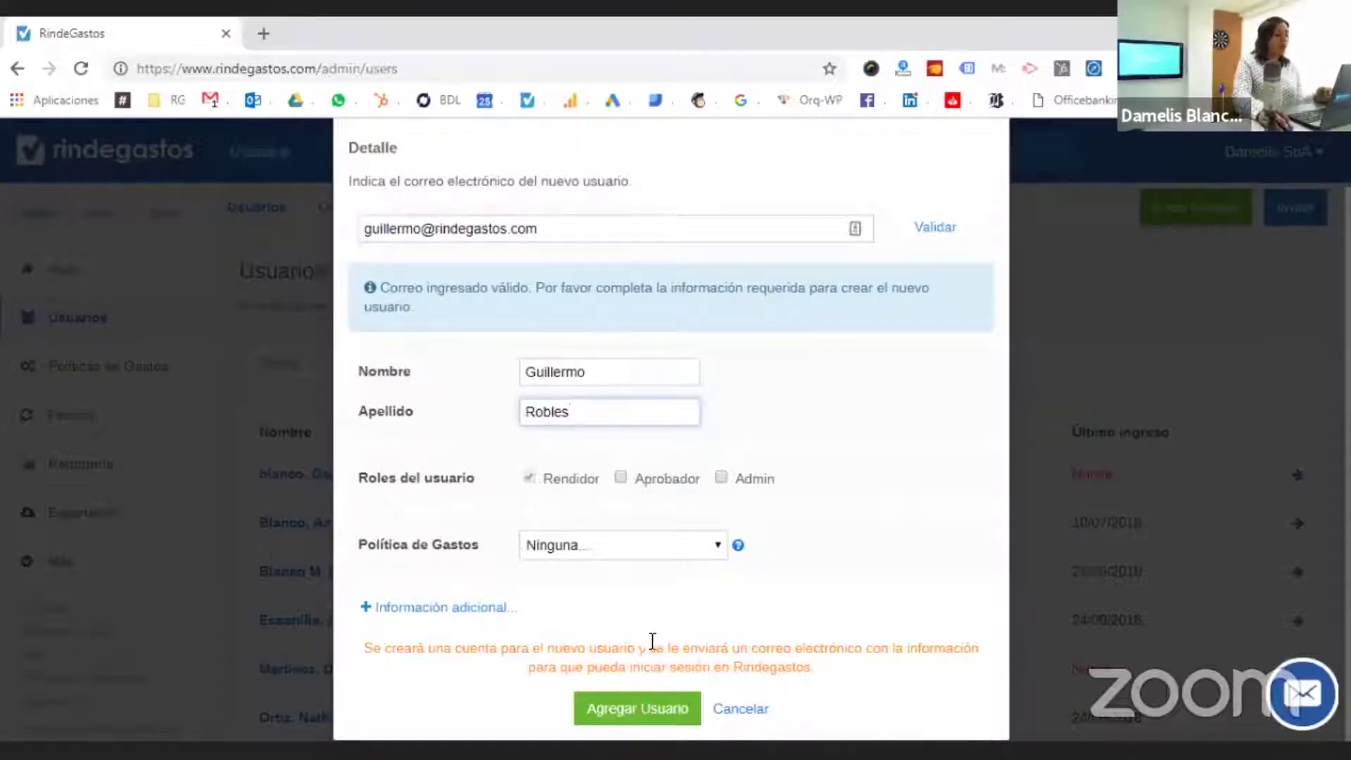
{"action": "left_click", "coordinate": [609, 704]}
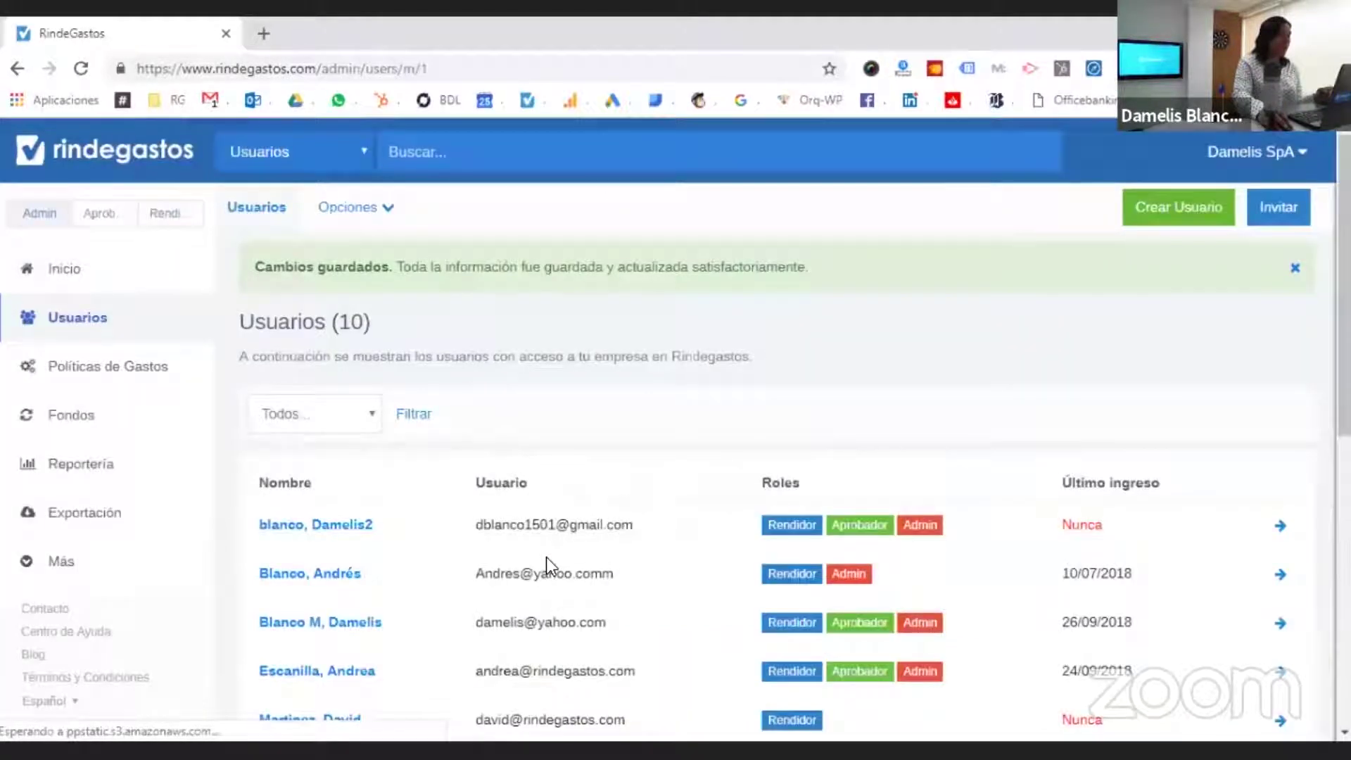
{"action": "scroll", "coordinate": [546, 556], "scroll_direction": "down", "scroll_amount": 8}
{"action": "scroll", "coordinate": [386, 450], "scroll_direction": "up", "scroll_amount": 3}
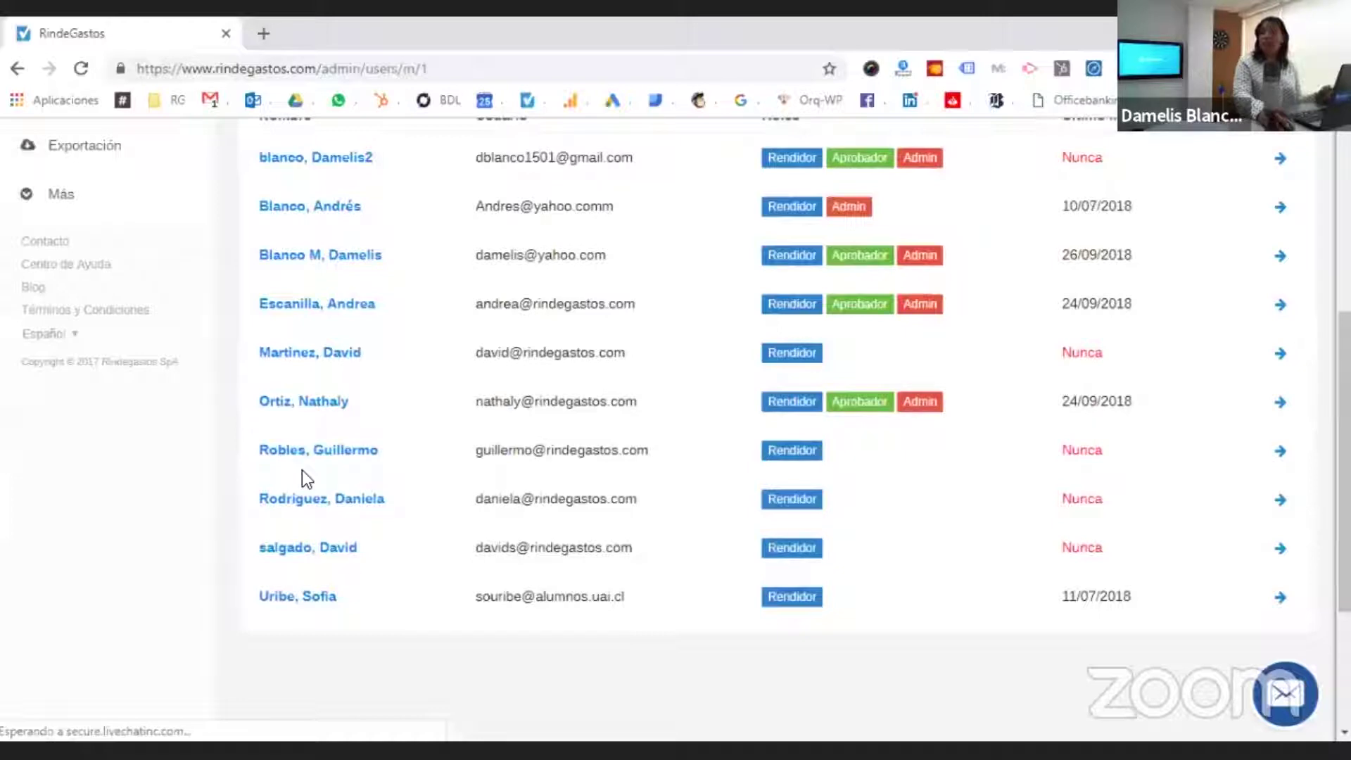
{"action": "scroll", "coordinate": [302, 470], "scroll_direction": "down", "scroll_amount": 1}
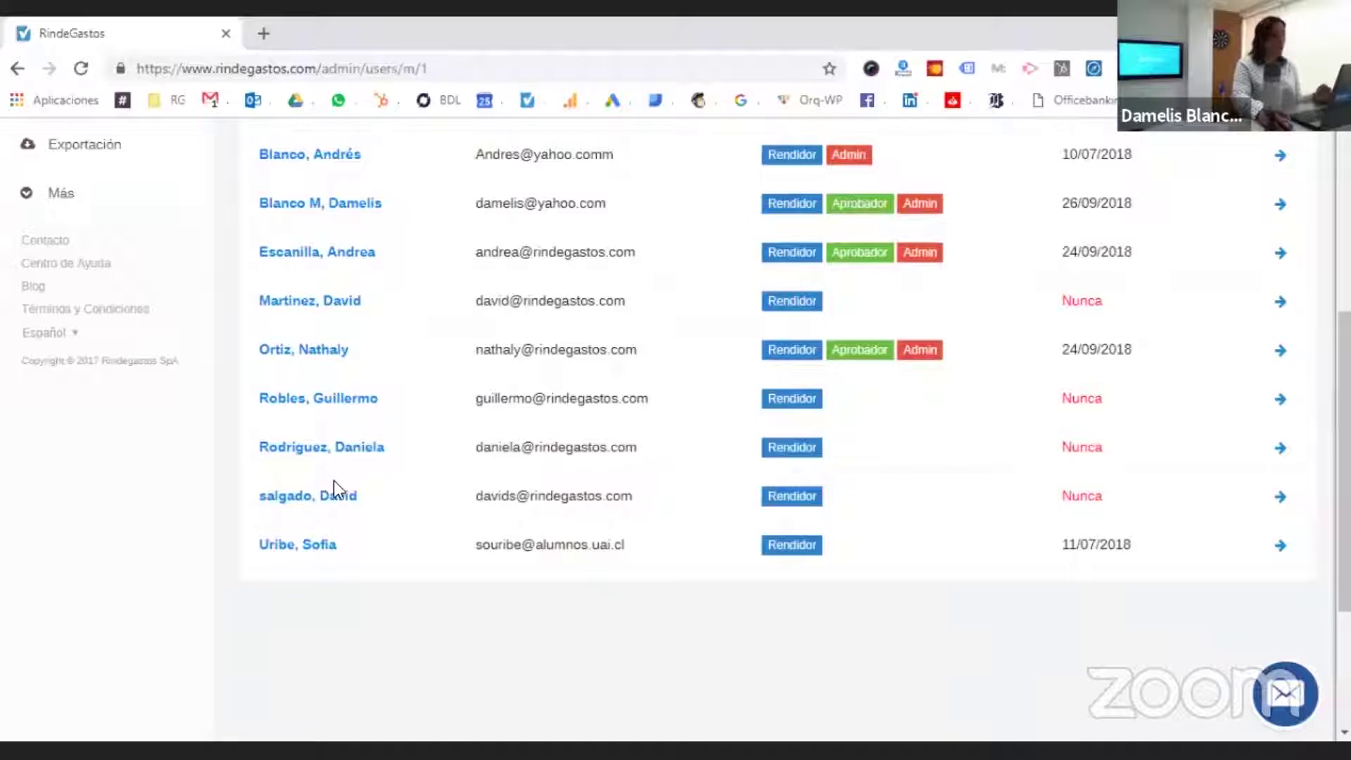
{"action": "scroll", "coordinate": [471, 456], "scroll_direction": "up", "scroll_amount": 5}
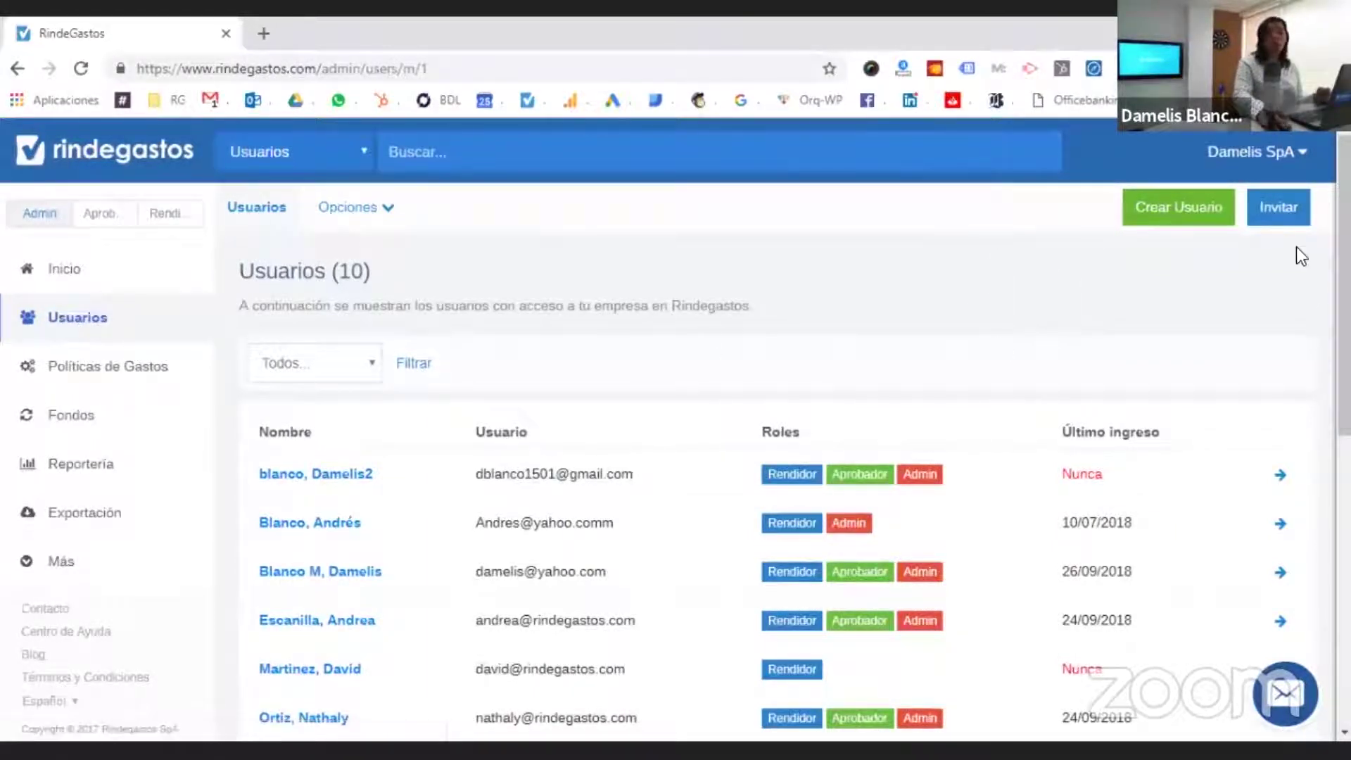
- Show the Link de Invitación dialog and select the entire invitation URL
{"action": "left_click", "coordinate": [1286, 207]}
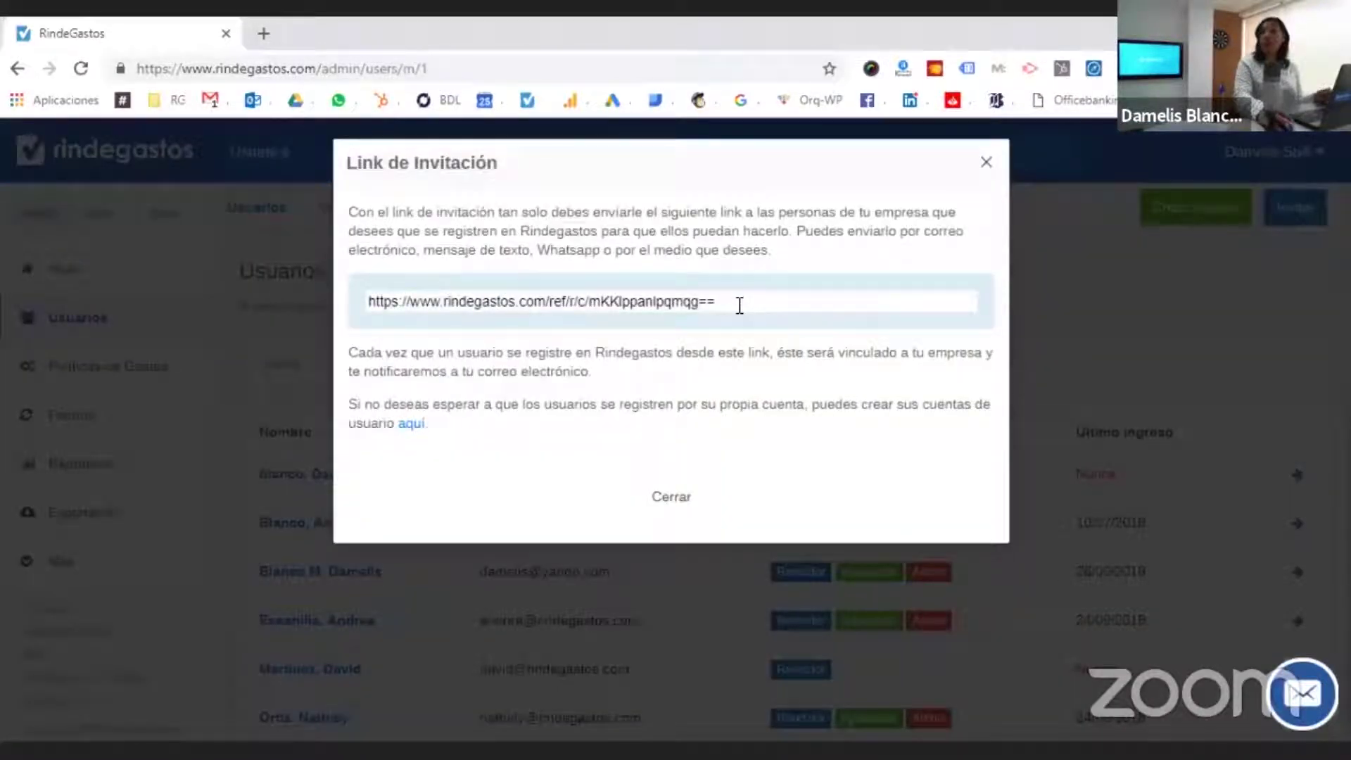
{"action": "double_click", "coordinate": [730, 307]}
{"action": "key", "text": "ctrl+a"}
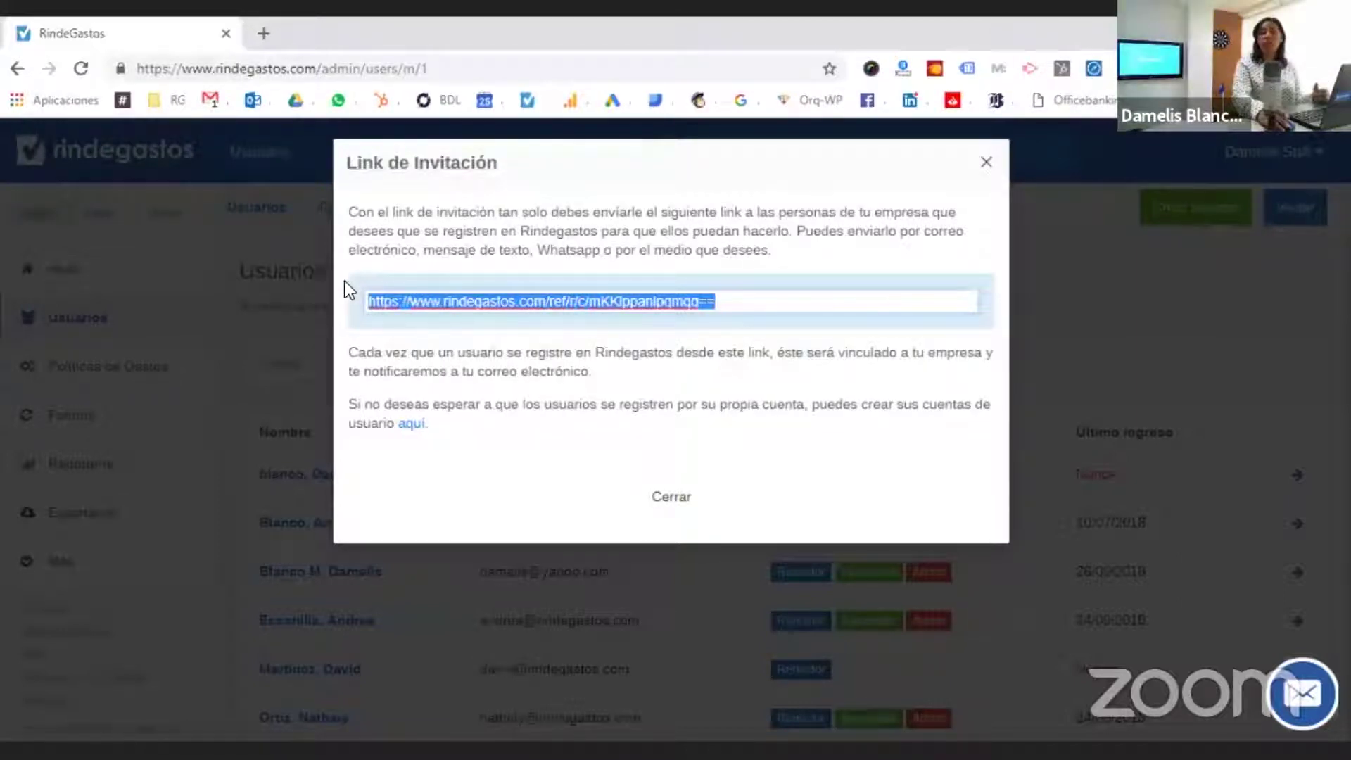
- Close the invitation link and return to the '¿Qué son las Políticas de Gastos?' slide
{"action": "left_click", "coordinate": [980, 173]}
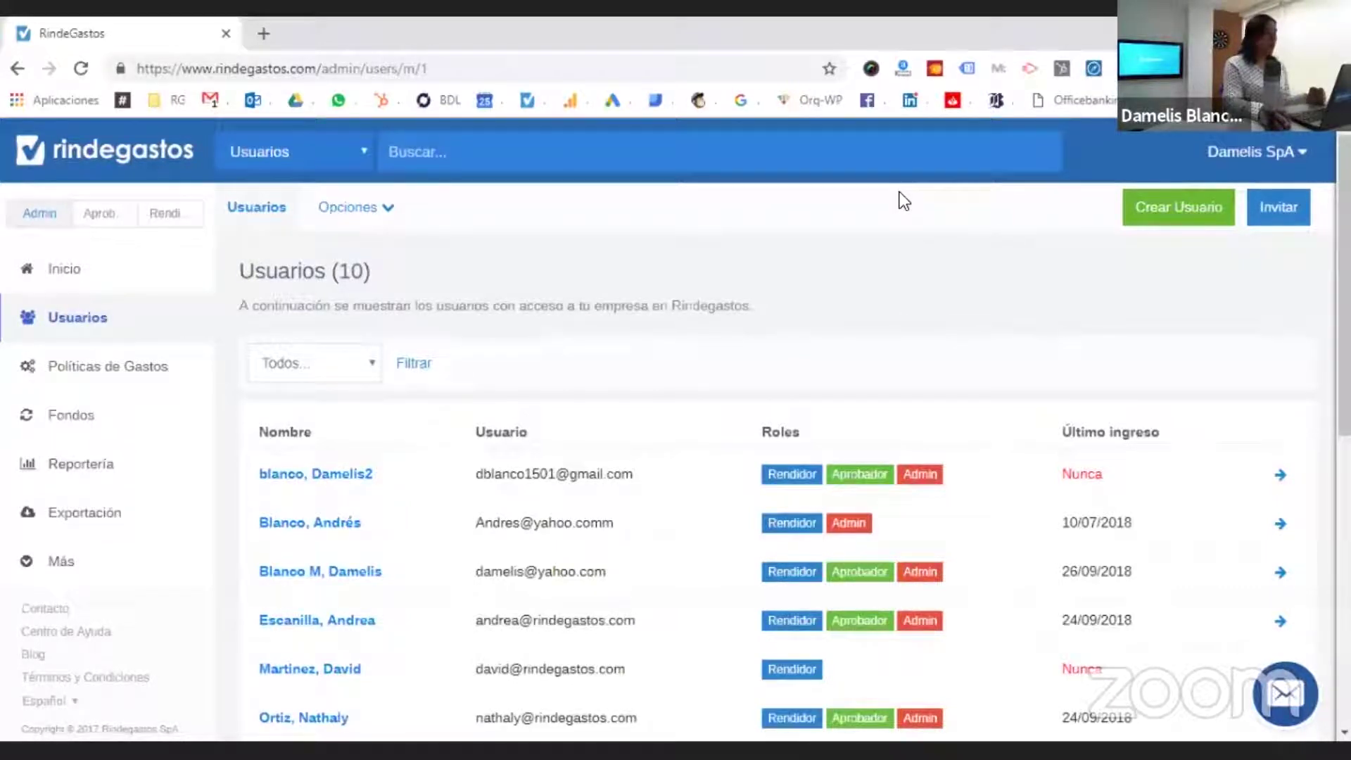
{"action": "key", "text": "alt+Tab"}
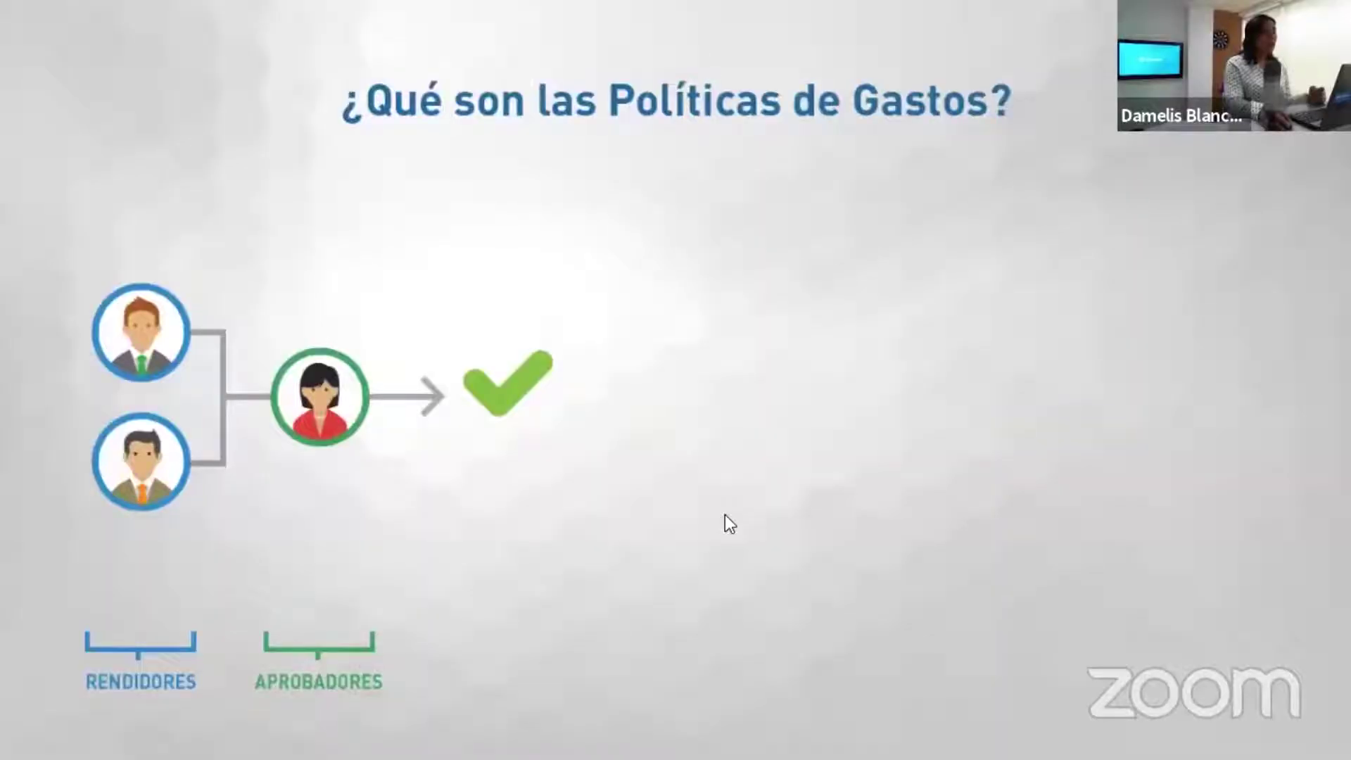
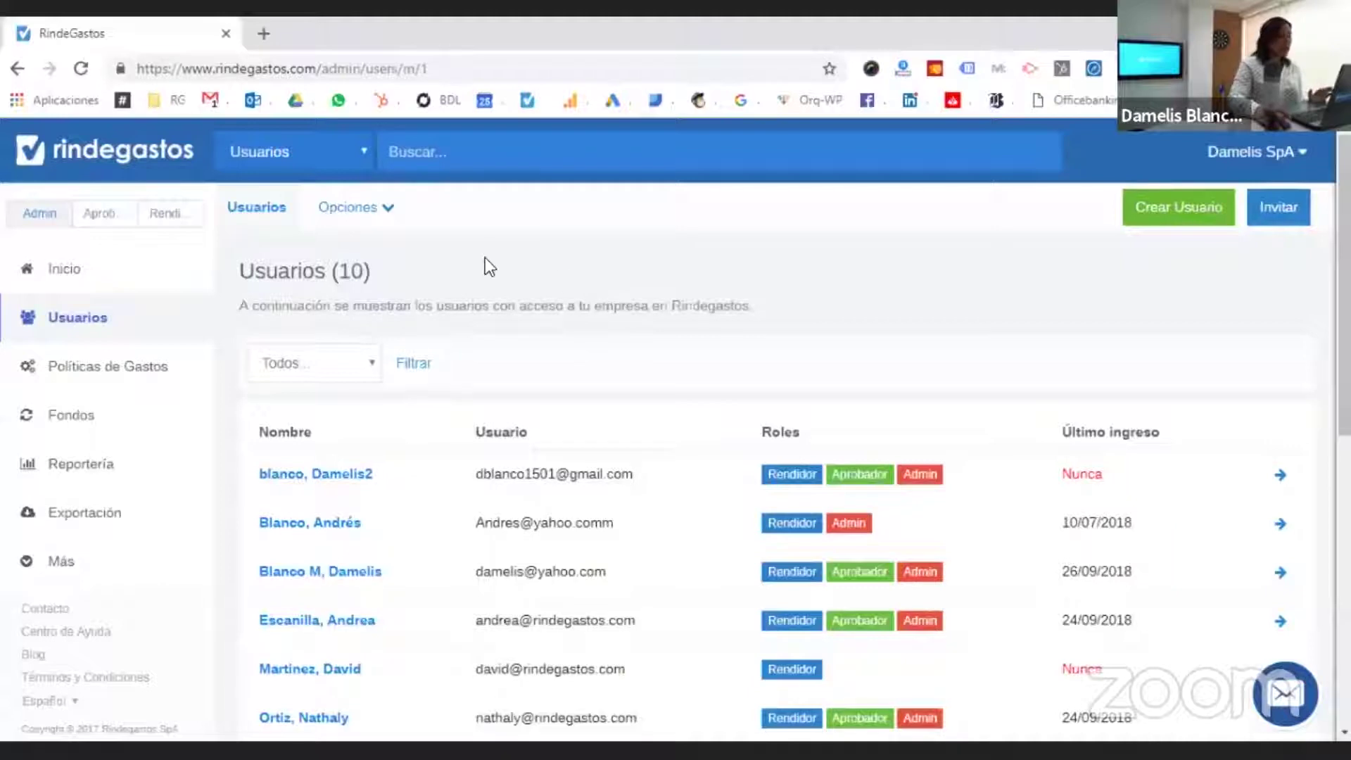
- From Admin's Políticas de Gastos, open the General policy and show its Configuración sections
{"action": "left_click", "coordinate": [40, 223]}
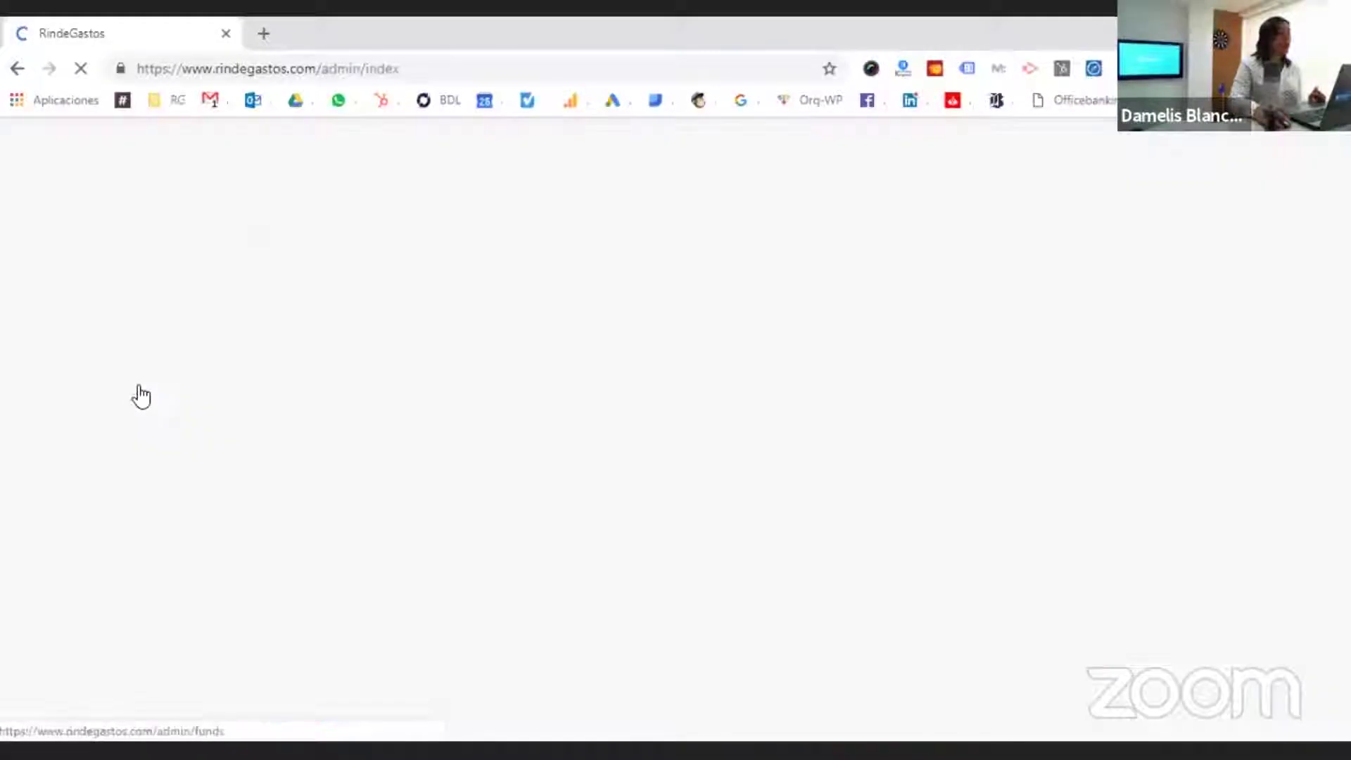
{"action": "left_click", "coordinate": [136, 380]}
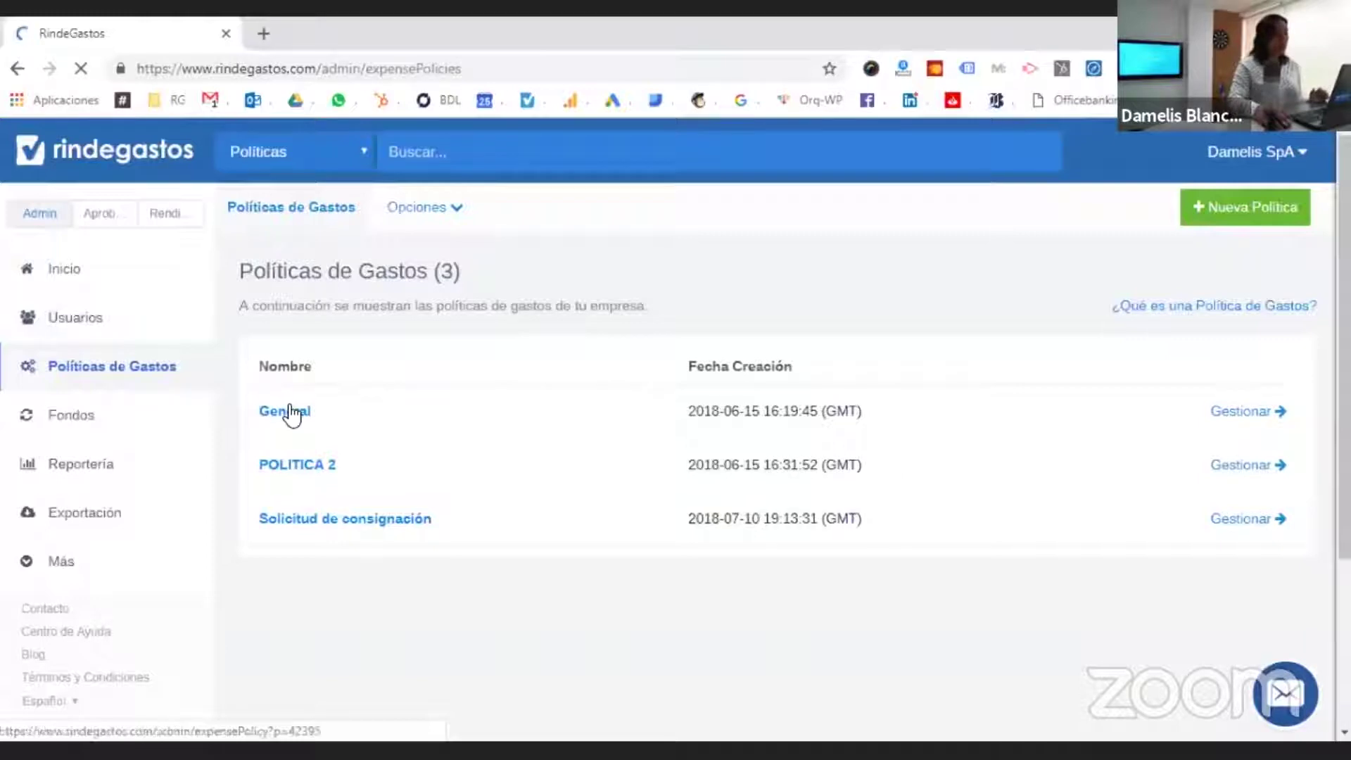
{"action": "left_click", "coordinate": [291, 426]}
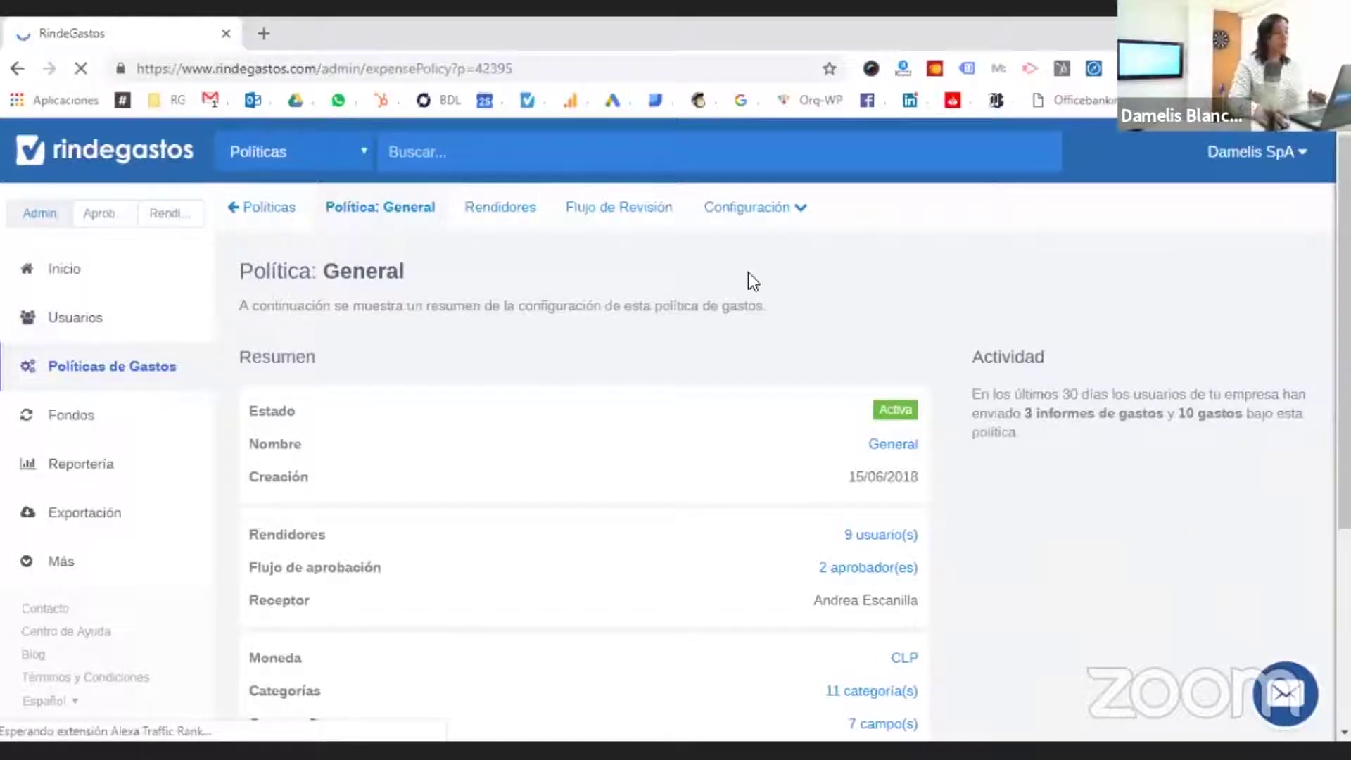
{"action": "left_click", "coordinate": [787, 213]}
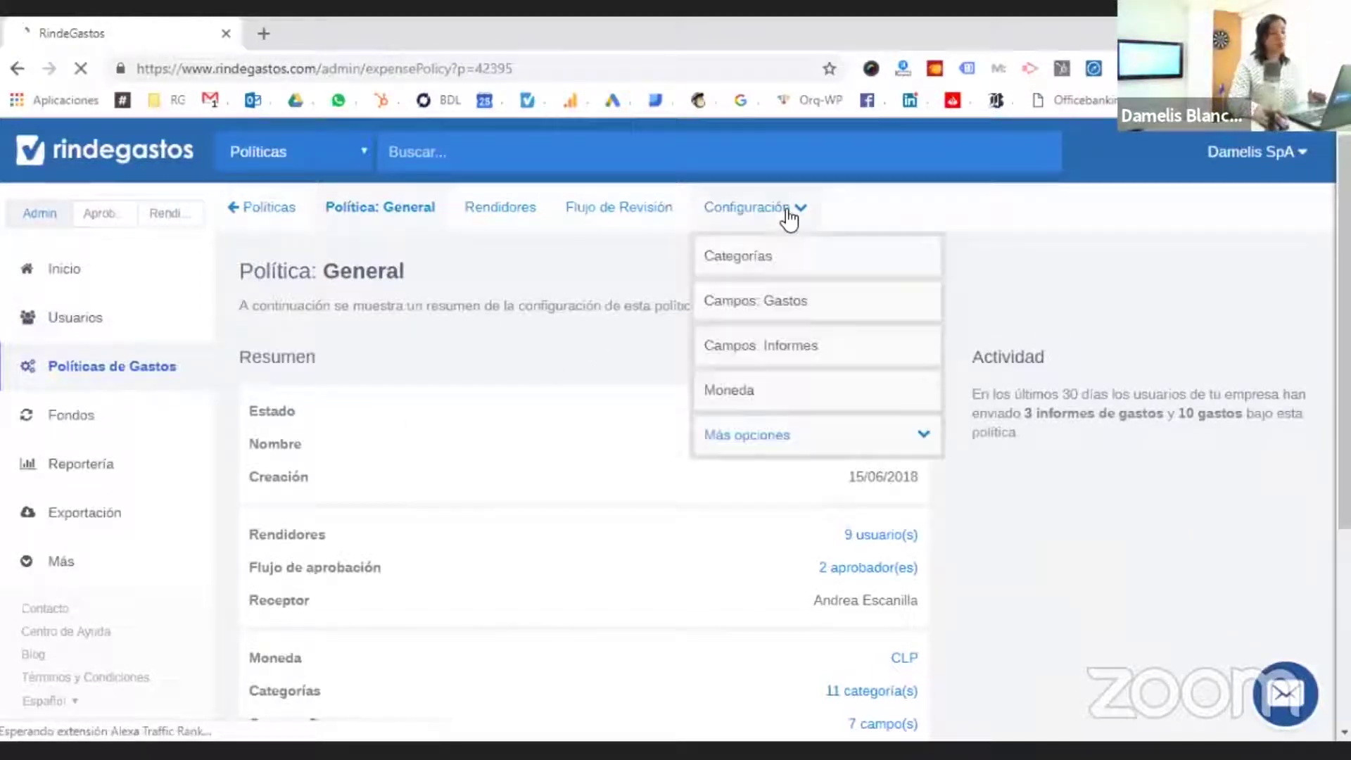
- Delete the Combustible category from the General policy's Categorías
{"action": "left_click", "coordinate": [777, 260]}
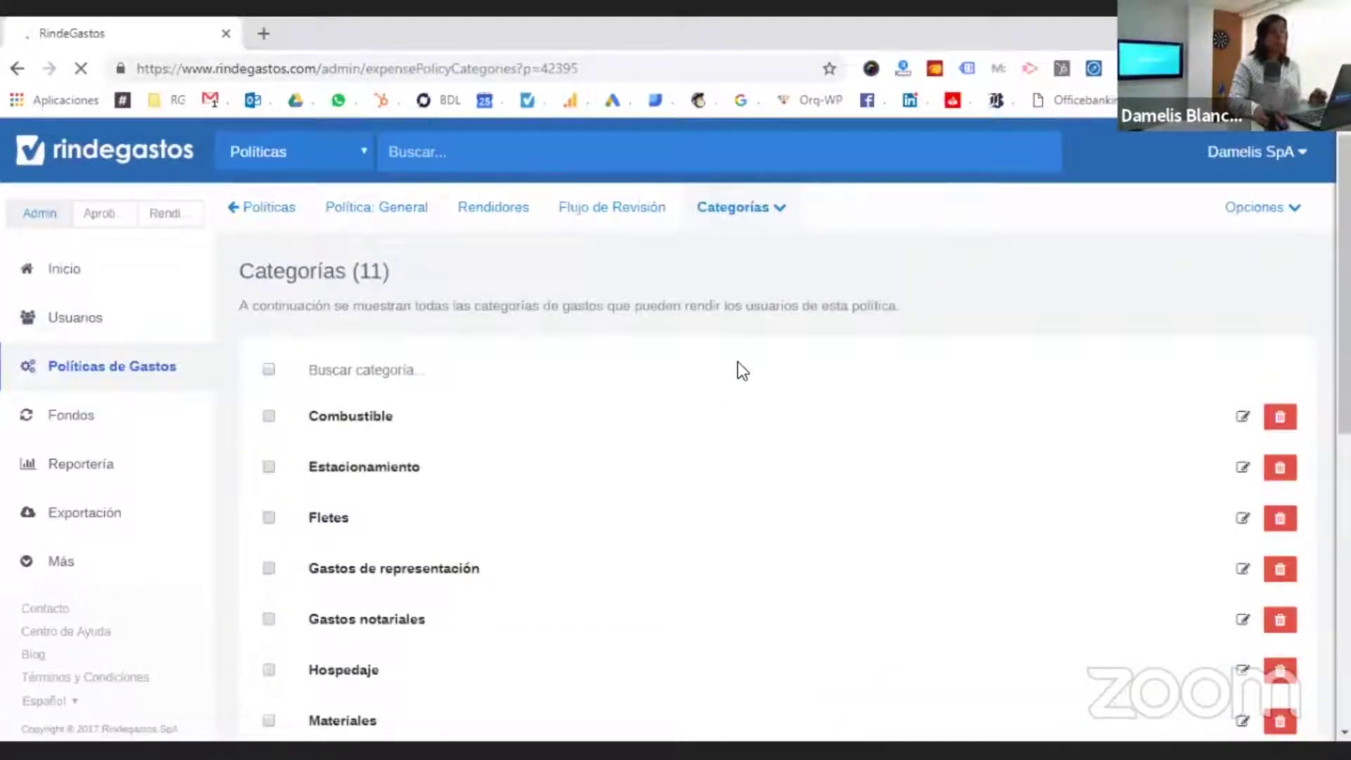
{"action": "scroll", "coordinate": [691, 374], "scroll_direction": "down", "scroll_amount": 3}
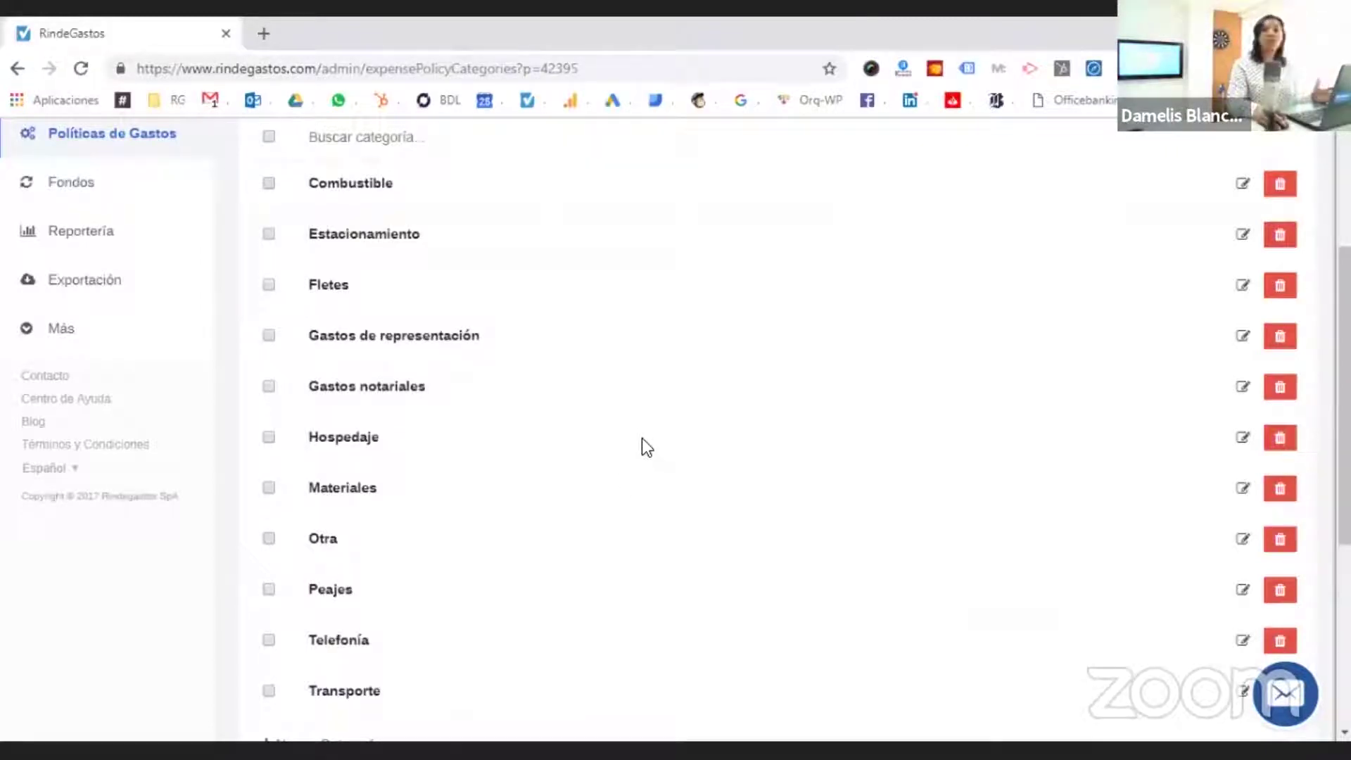
{"action": "left_click", "coordinate": [1292, 186]}
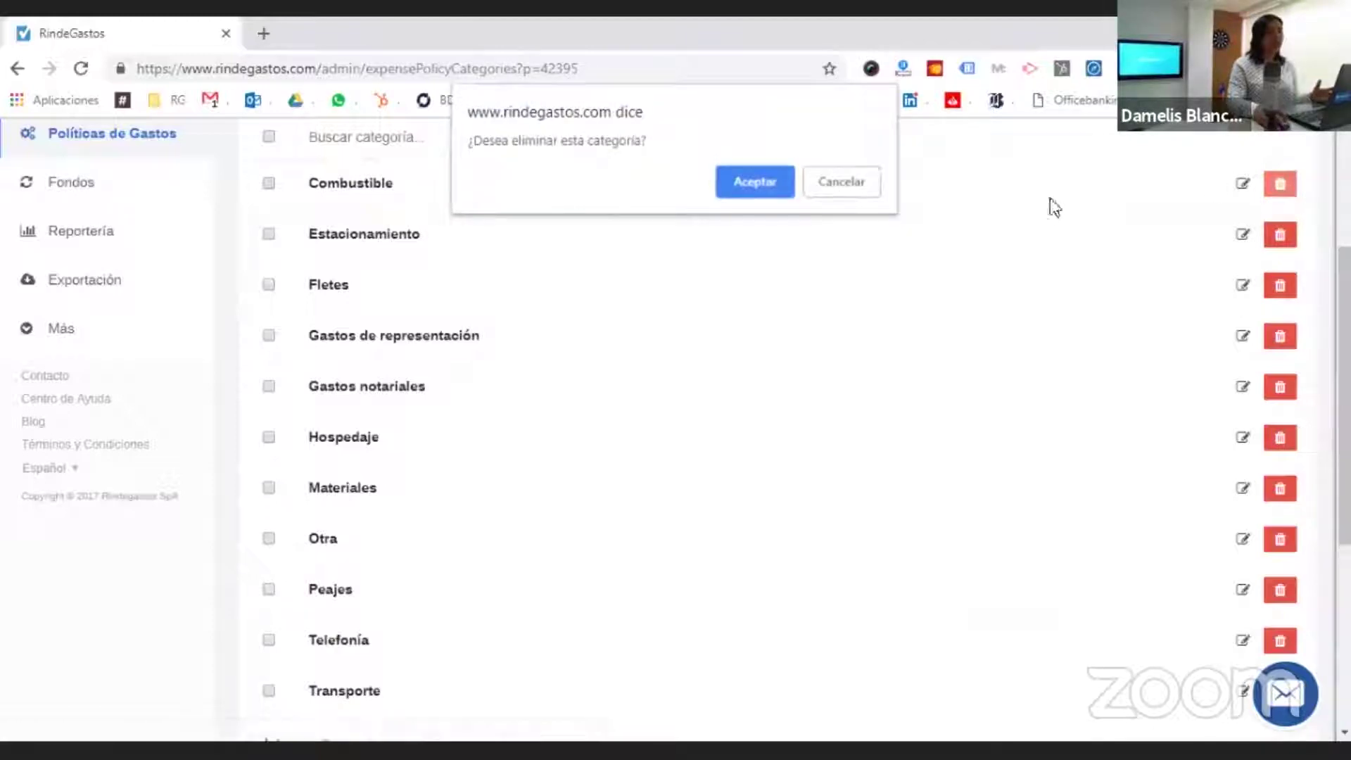
{"action": "left_click", "coordinate": [772, 180]}
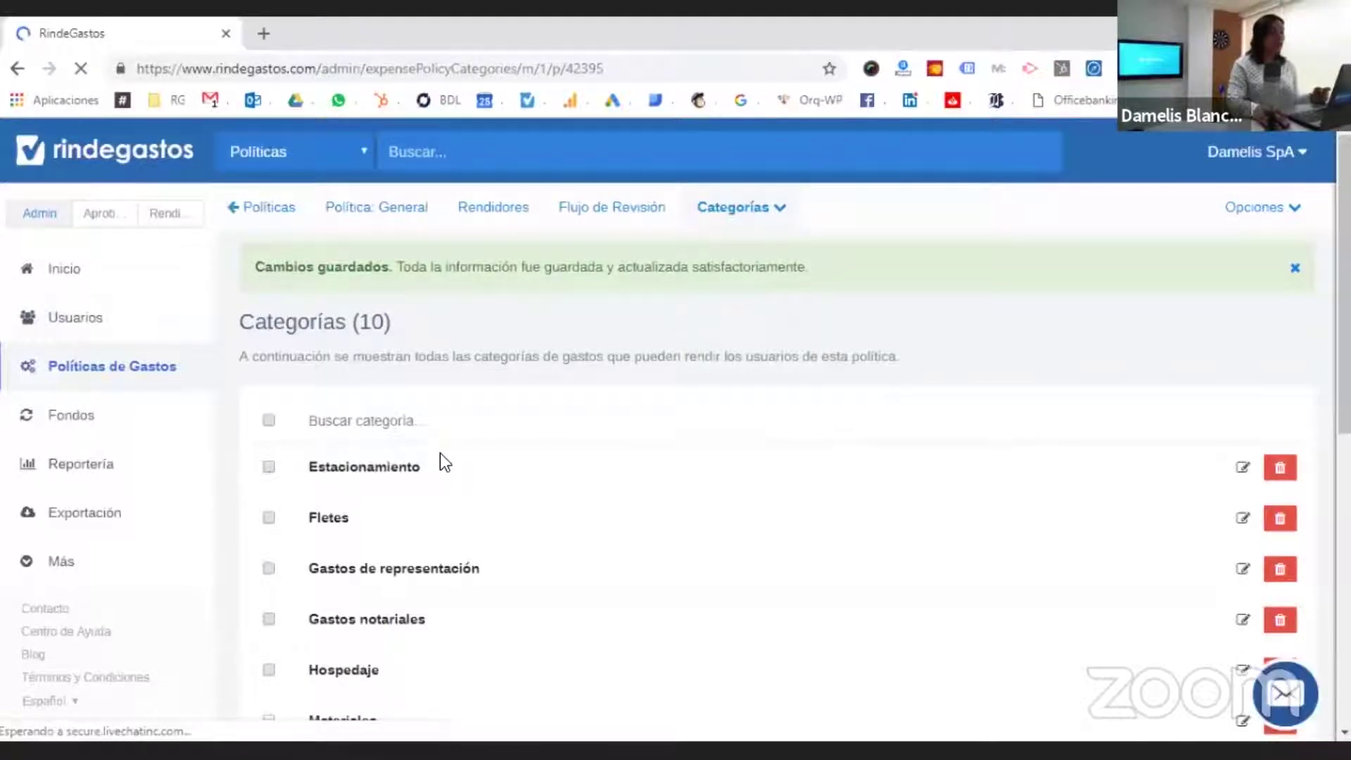
- Open the Estacionamiento category editor, close it unsaved, and show the category options
{"action": "scroll", "coordinate": [442, 457], "scroll_direction": "down", "scroll_amount": 5}
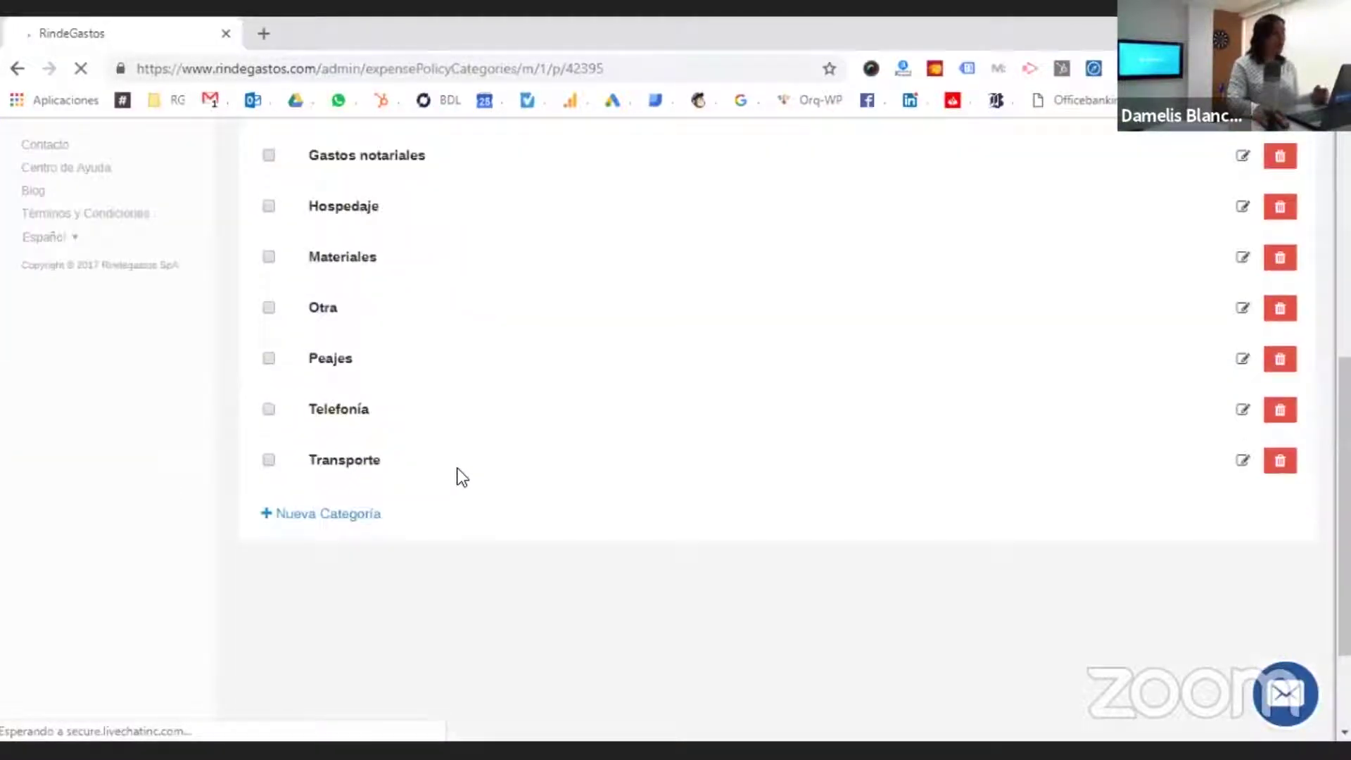
{"action": "scroll", "coordinate": [471, 451], "scroll_direction": "up", "scroll_amount": 3}
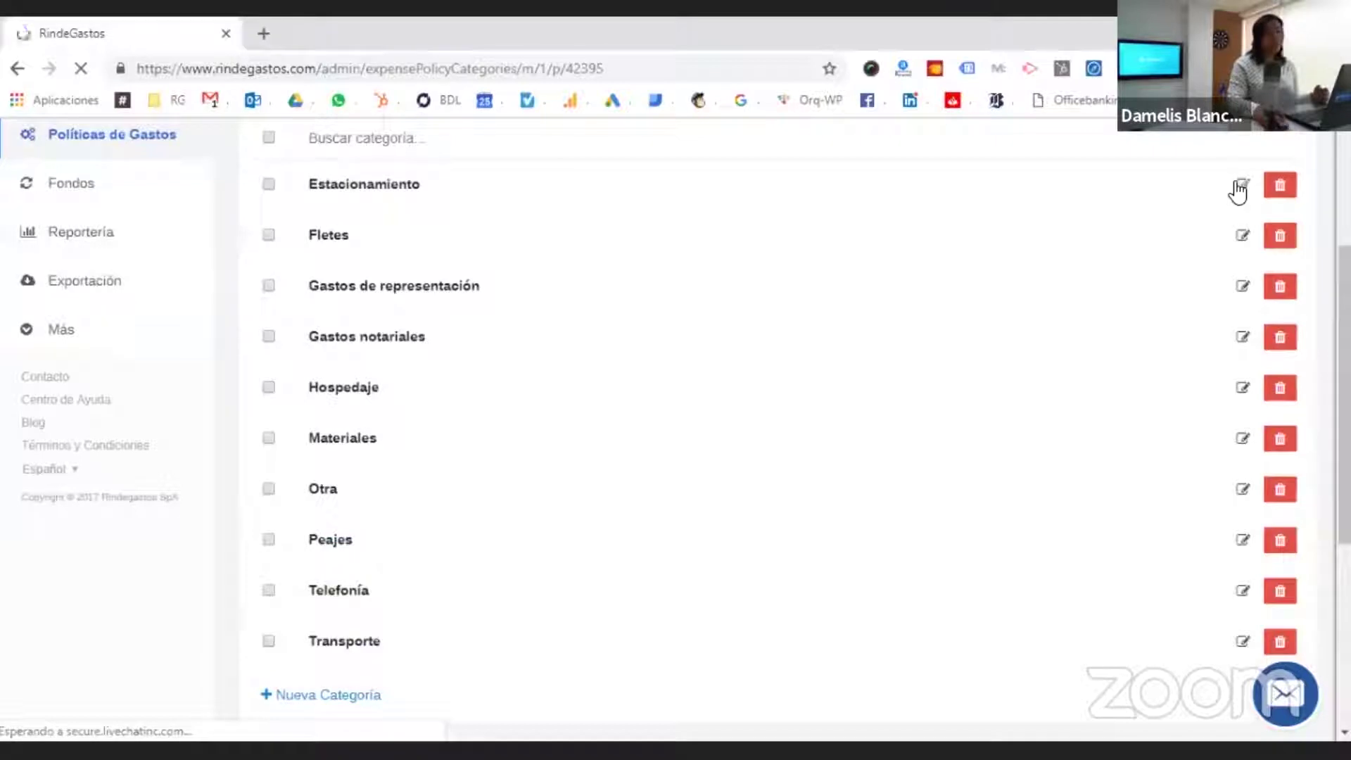
{"action": "left_click", "coordinate": [1240, 186]}
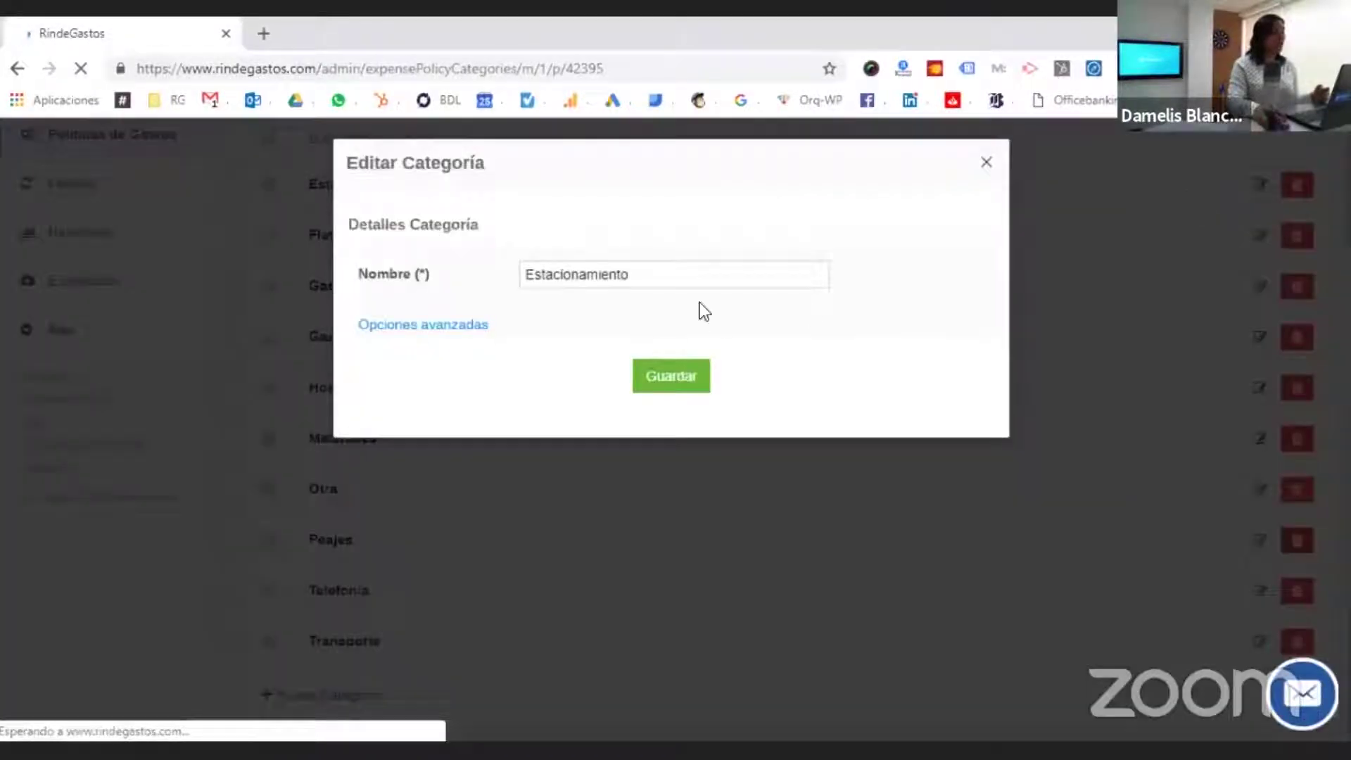
{"action": "left_click", "coordinate": [698, 272]}
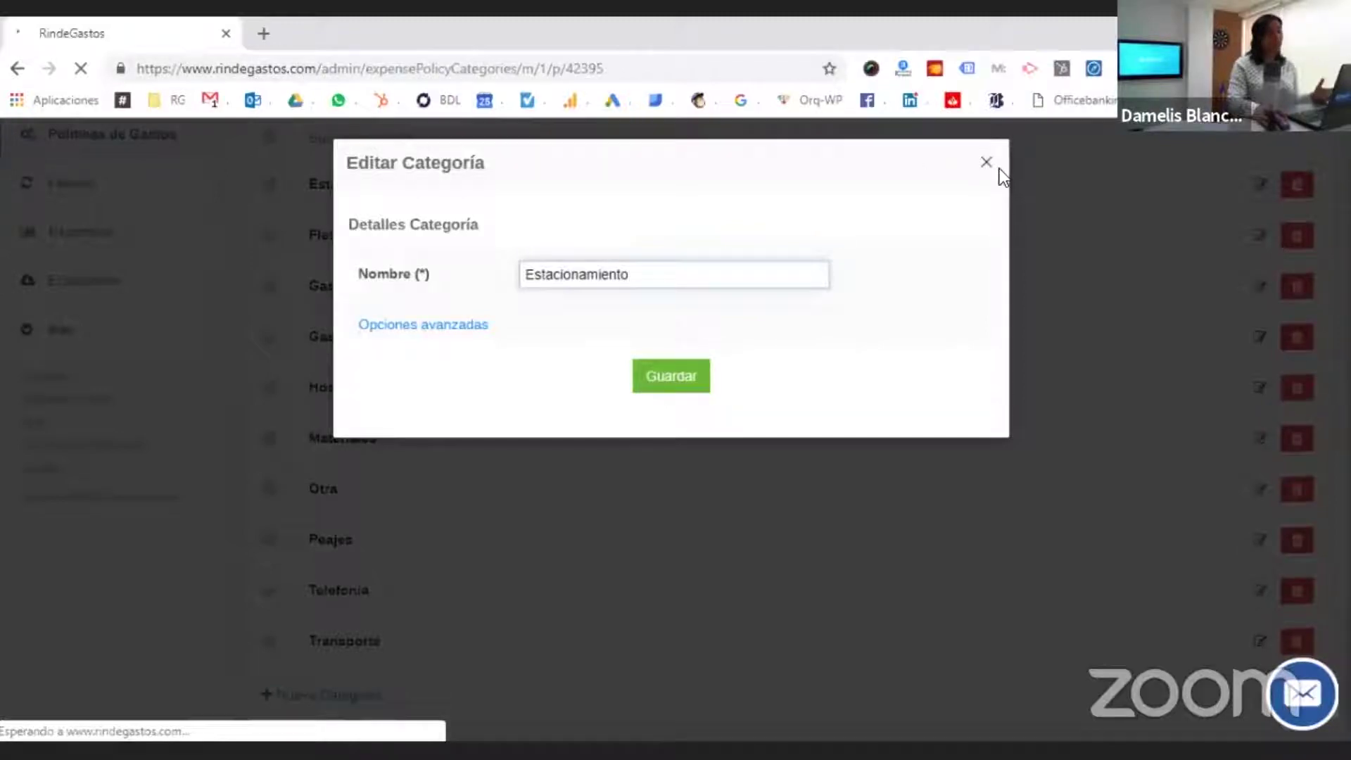
{"action": "left_click", "coordinate": [985, 166]}
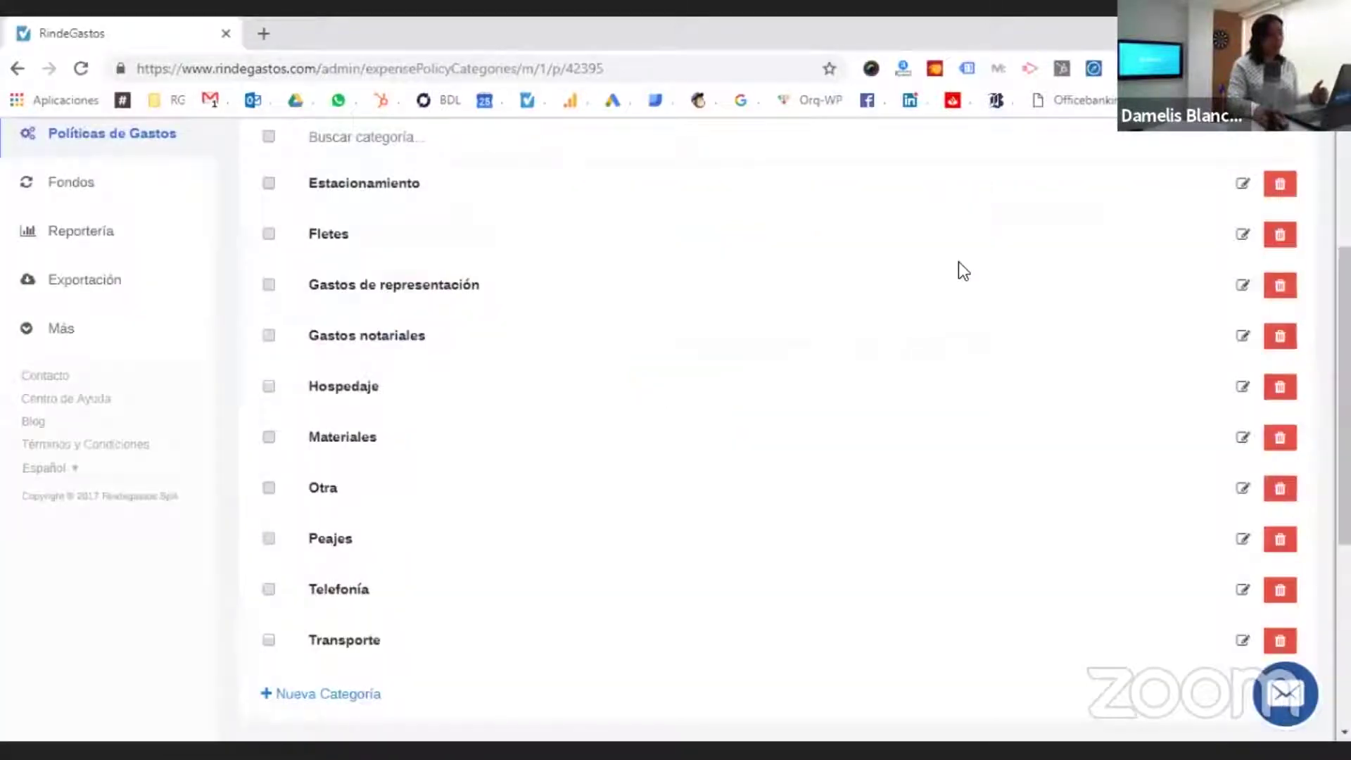
{"action": "scroll", "coordinate": [961, 267], "scroll_direction": "up", "scroll_amount": 3}
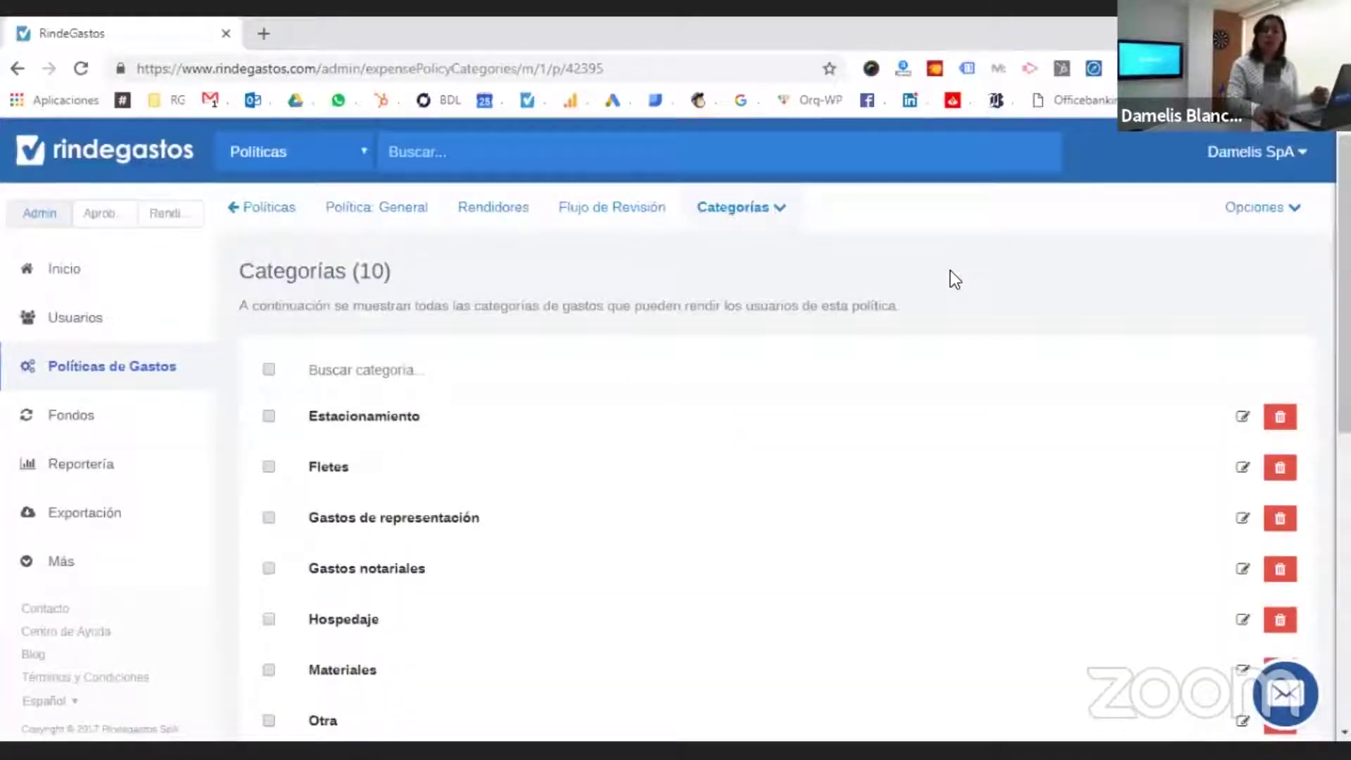
{"action": "left_click", "coordinate": [1267, 211]}
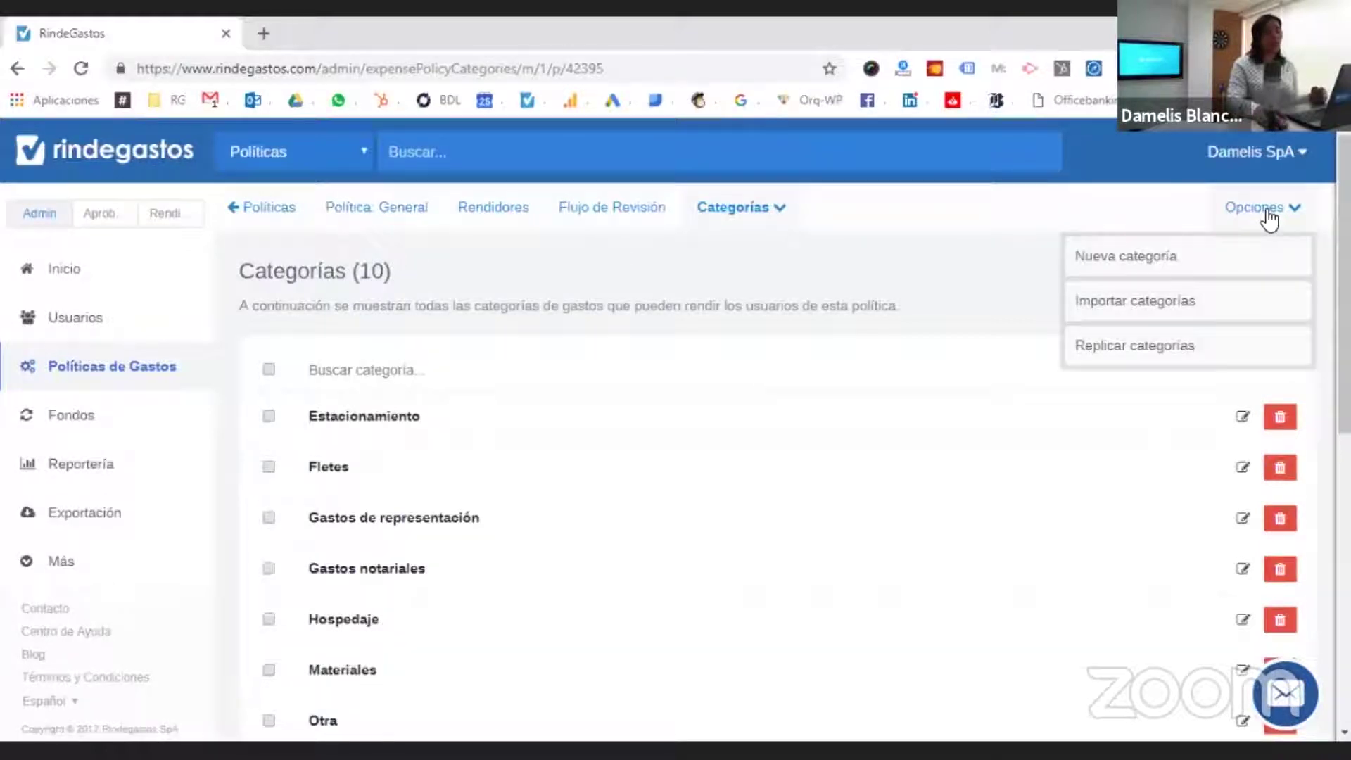
- Create a 'Gastos Notariales' category with accounting account 65412231 and save it
{"action": "left_click", "coordinate": [1231, 256]}
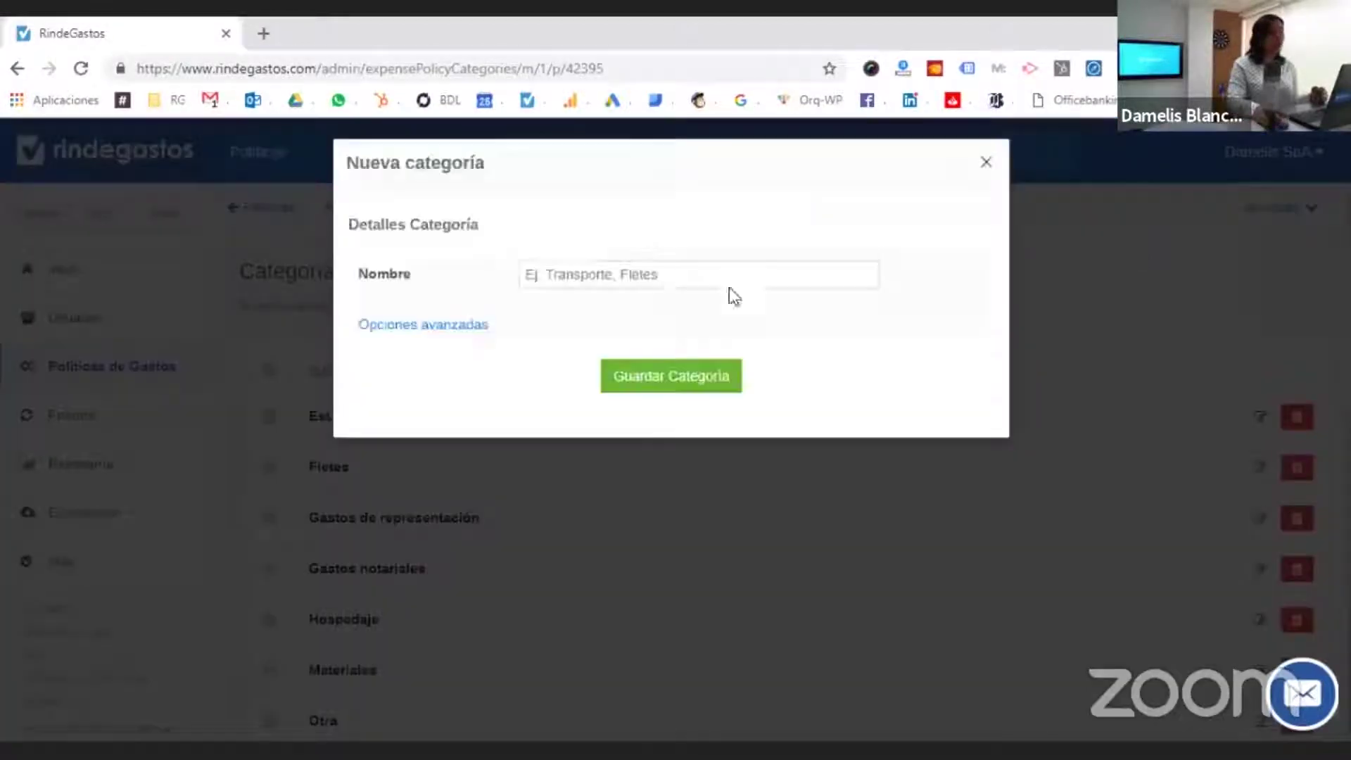
{"action": "left_click", "coordinate": [669, 273]}
{"action": "type", "text": "Gastos Notariales"}
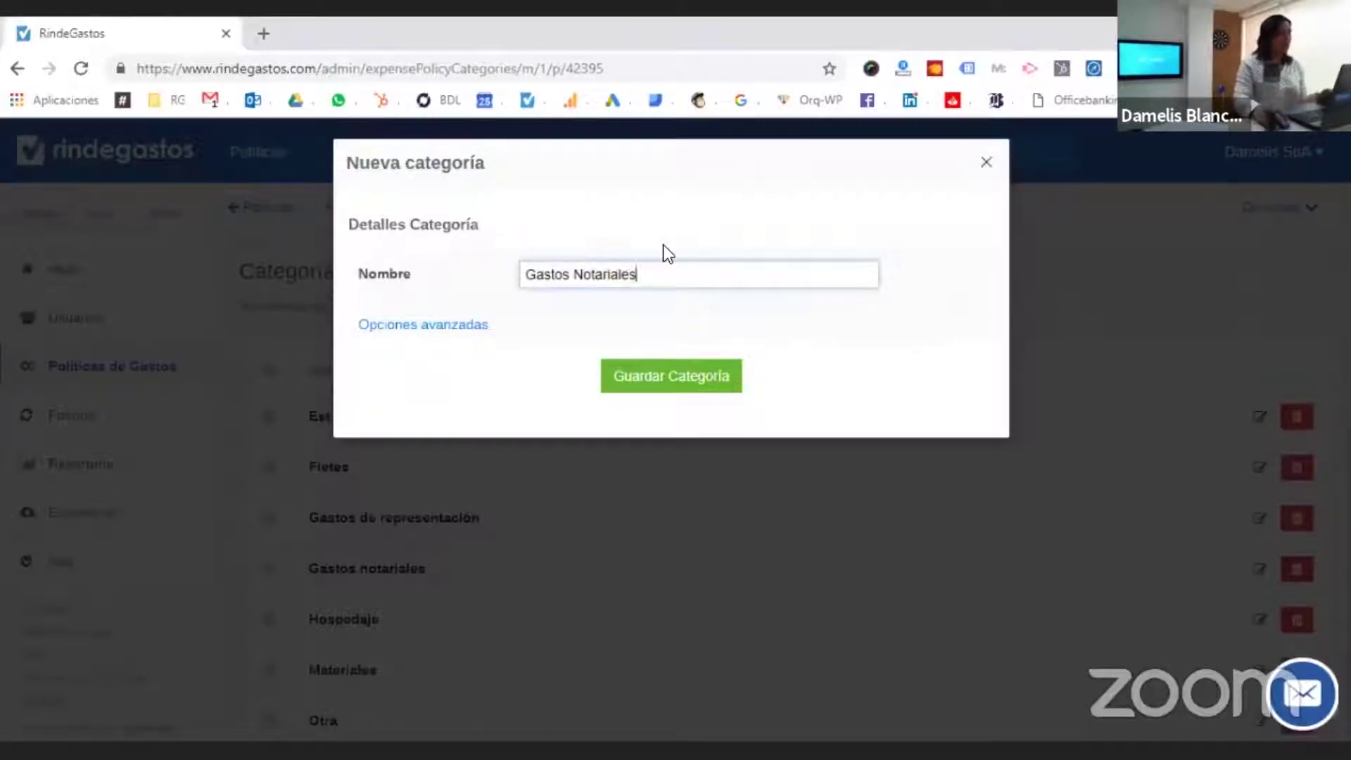
{"action": "left_click", "coordinate": [662, 245]}
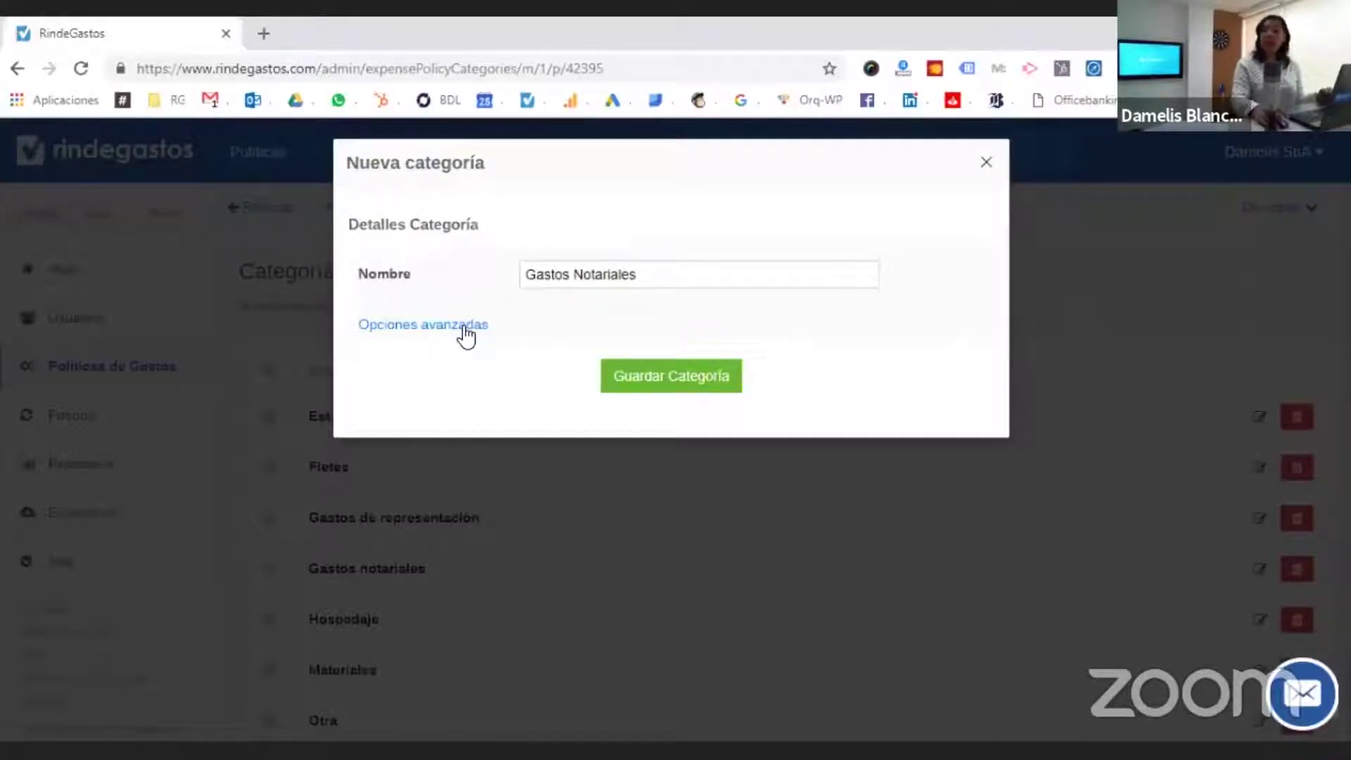
{"action": "left_click", "coordinate": [429, 325]}
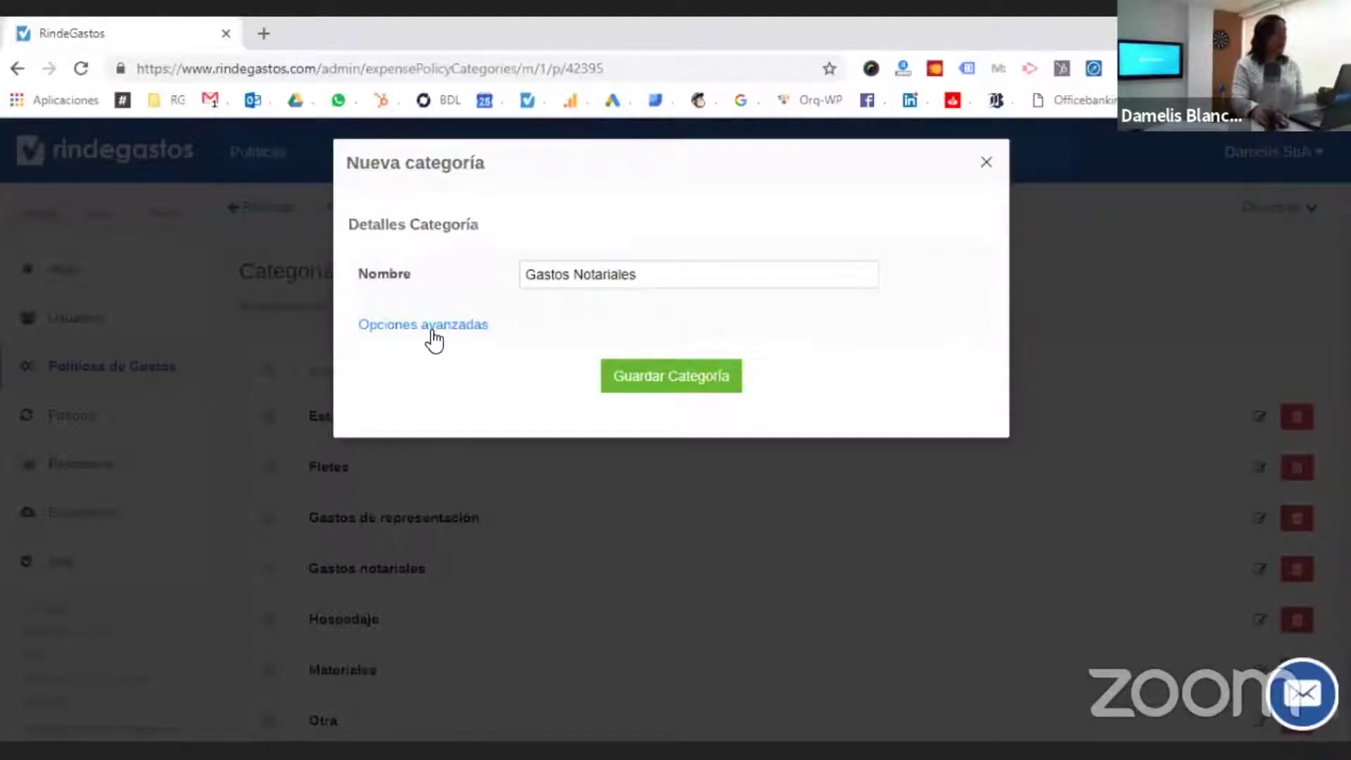
{"action": "left_click", "coordinate": [573, 384]}
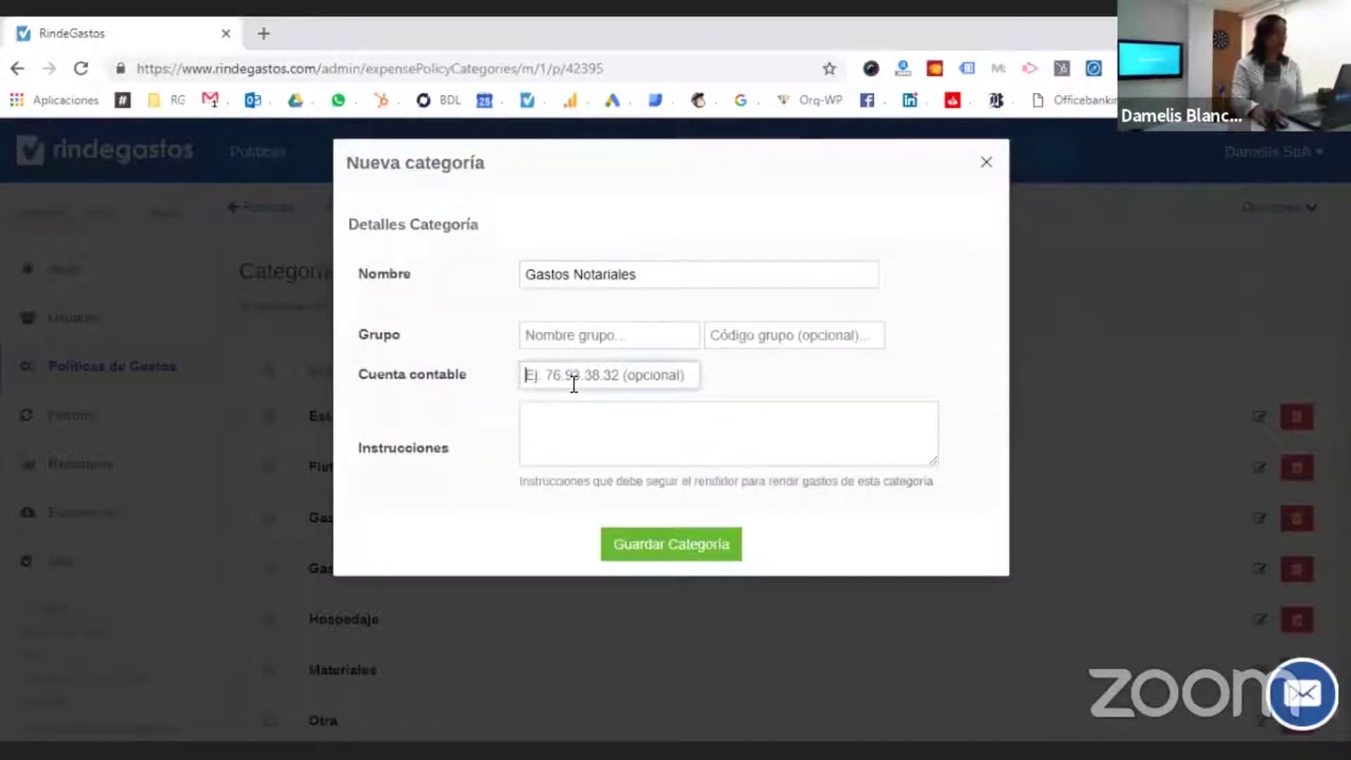
{"action": "type", "text": "65412231"}
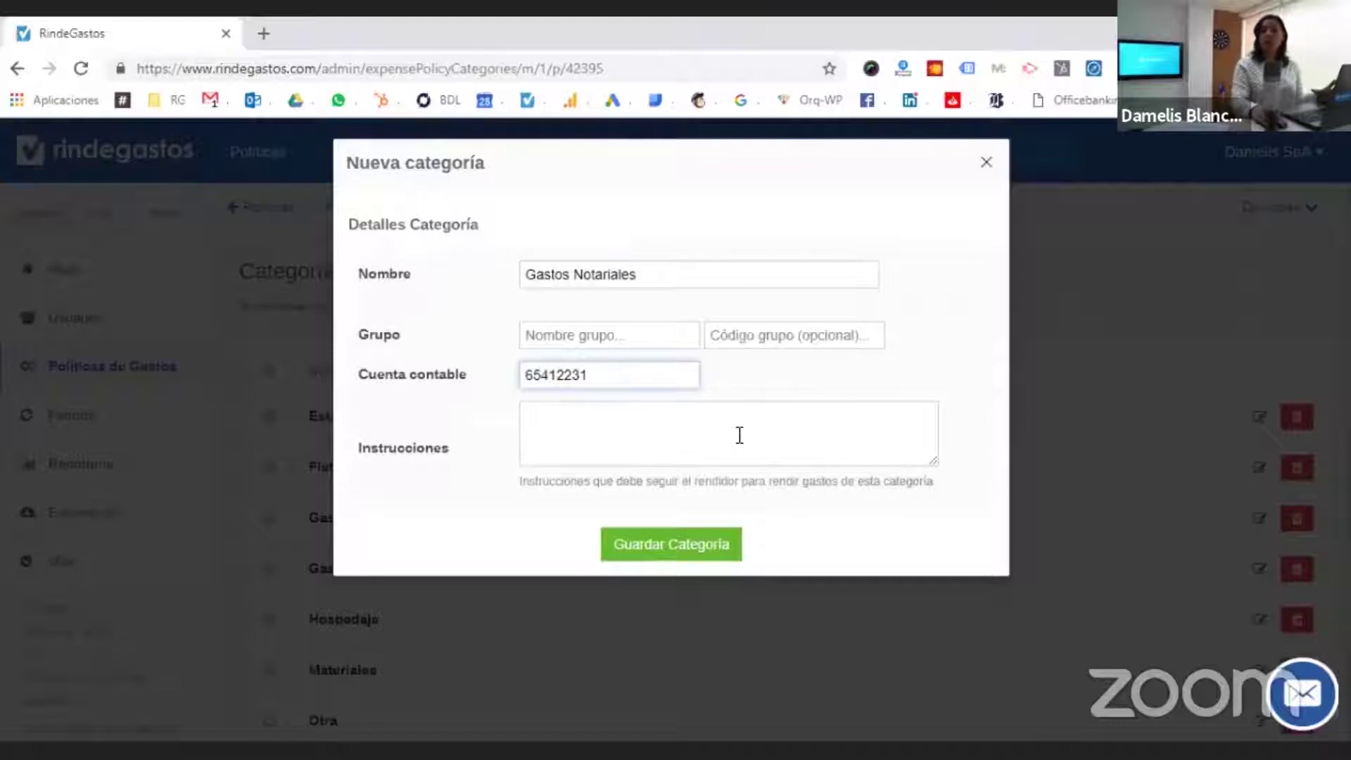
{"action": "left_click", "coordinate": [639, 560]}
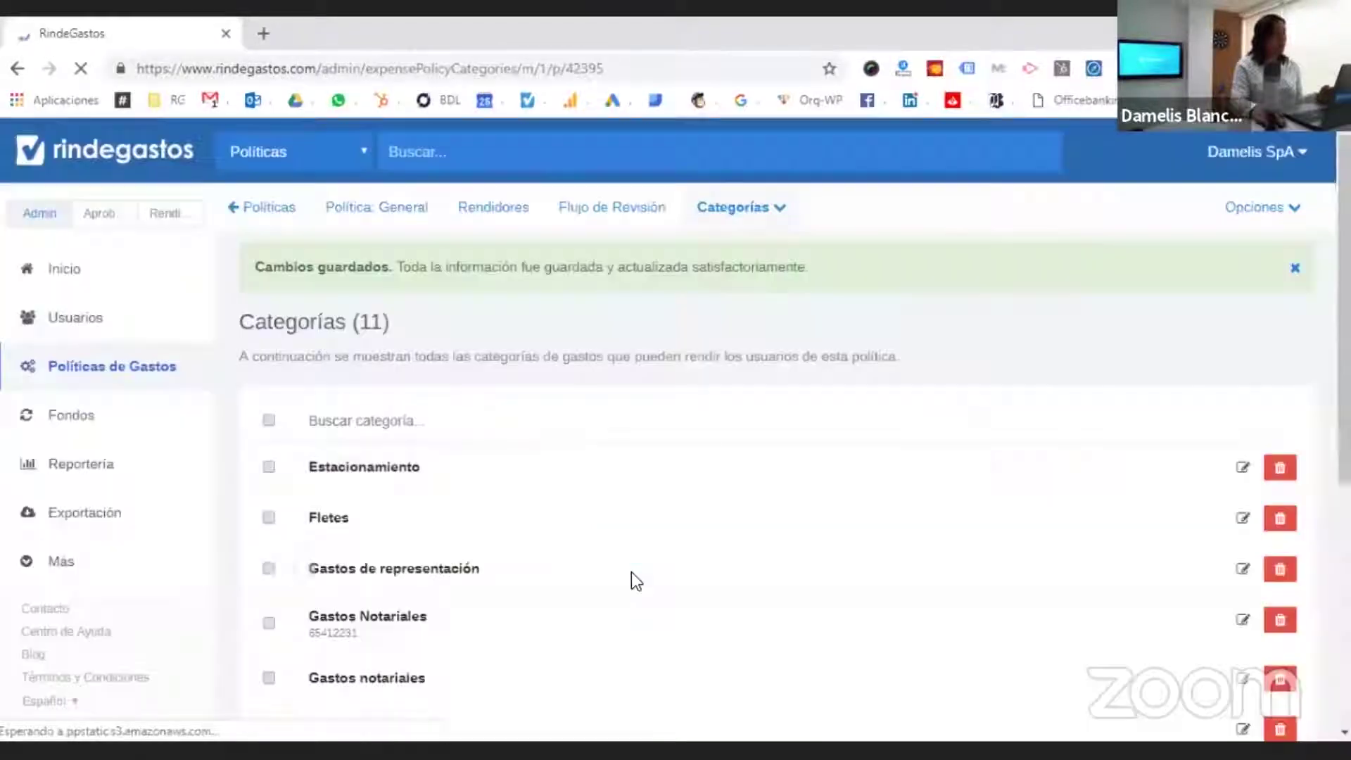
{"action": "scroll", "coordinate": [631, 573], "scroll_direction": "down", "scroll_amount": 3}
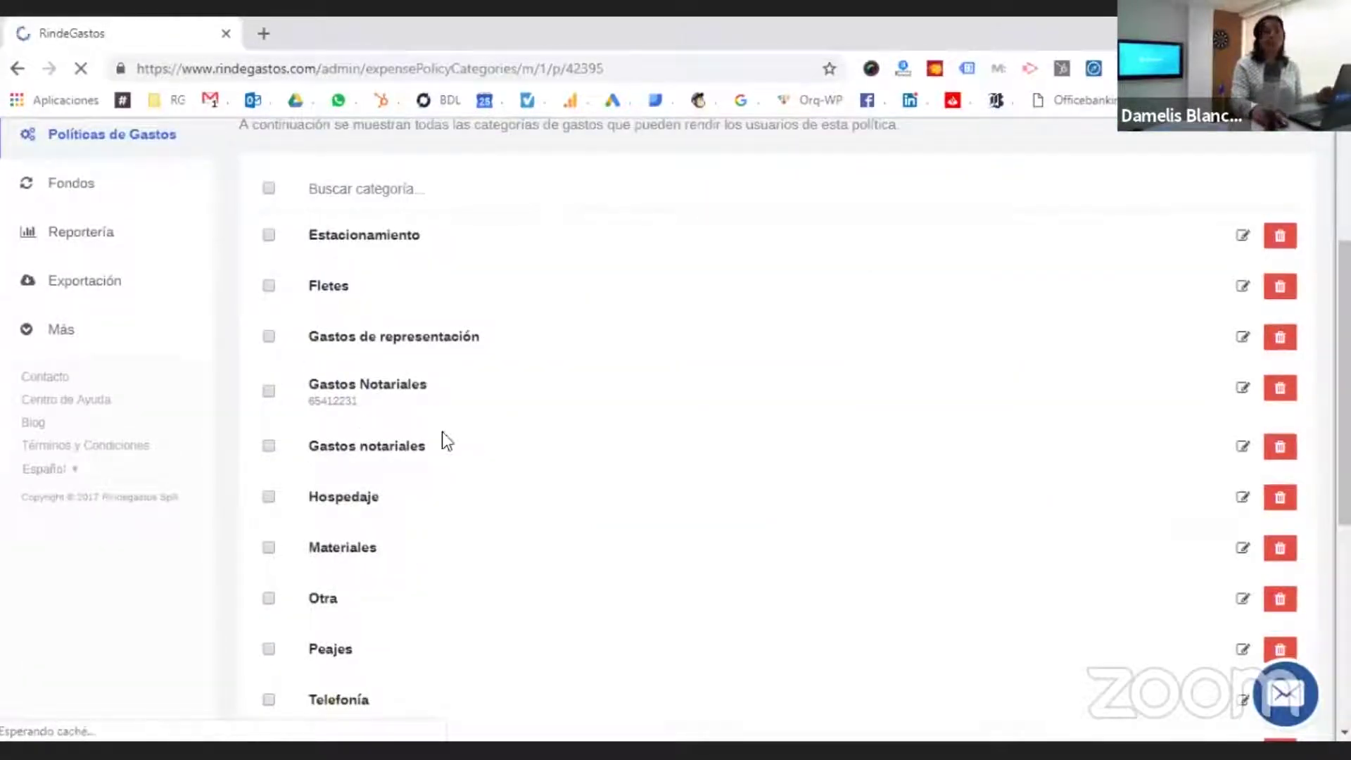
{"action": "scroll", "coordinate": [479, 454], "scroll_direction": "up", "scroll_amount": 3}
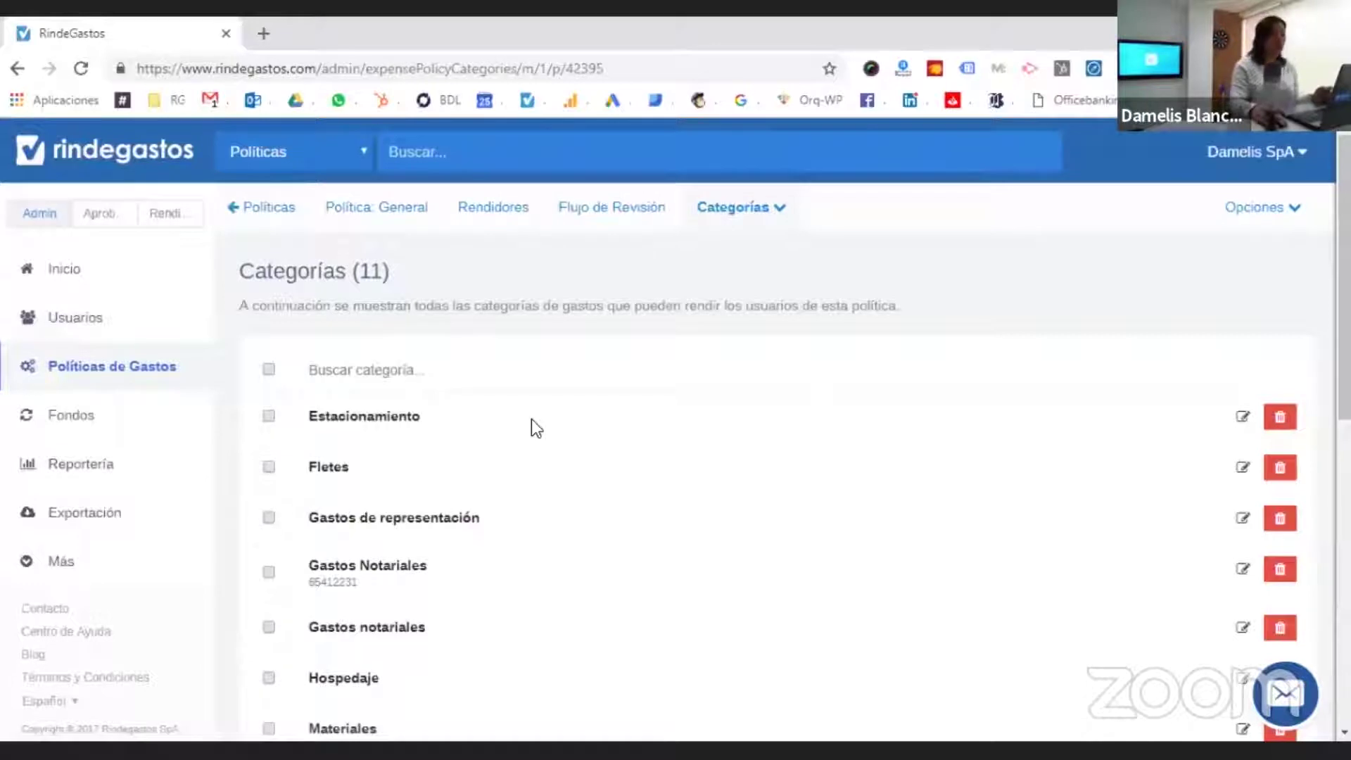
- Open the Campos: Gastos settings and scroll down to the Forma de Pago field
{"action": "left_click", "coordinate": [732, 211]}
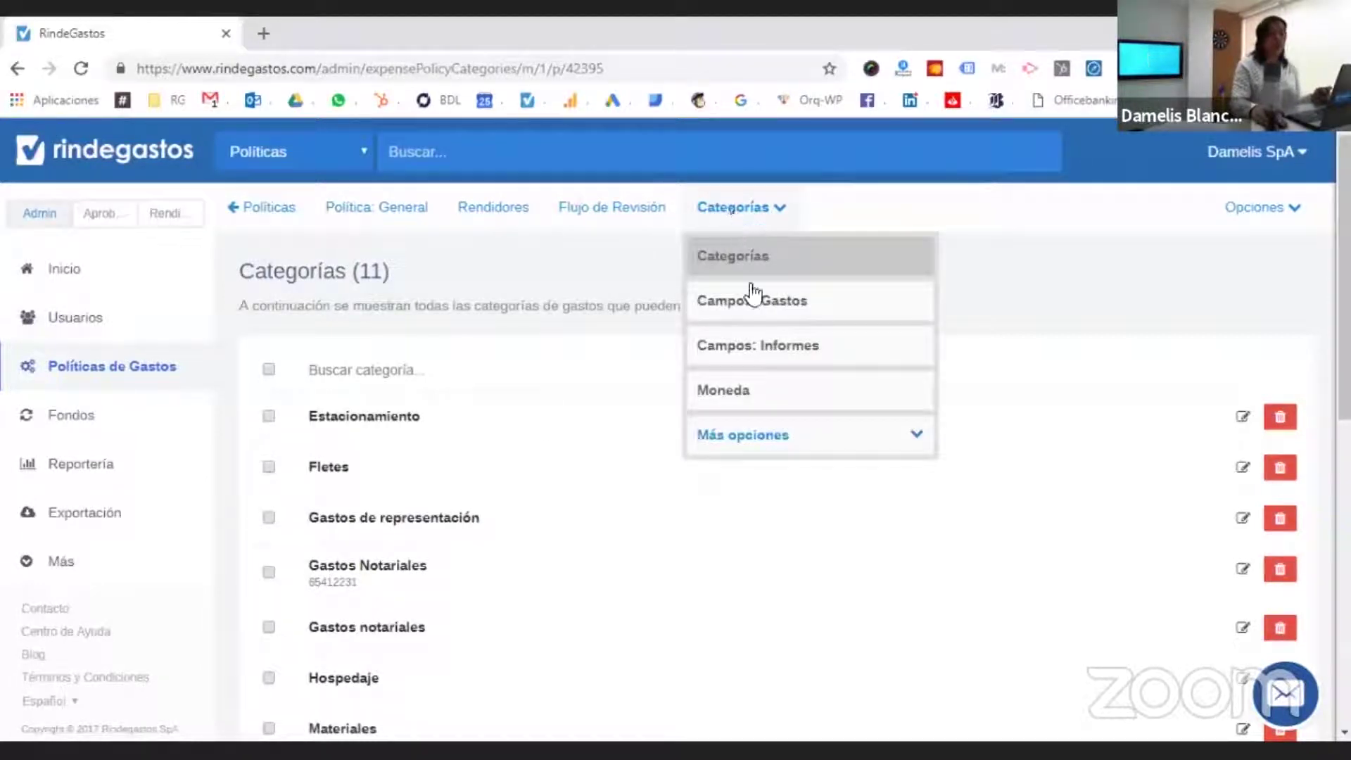
{"action": "left_click", "coordinate": [759, 321]}
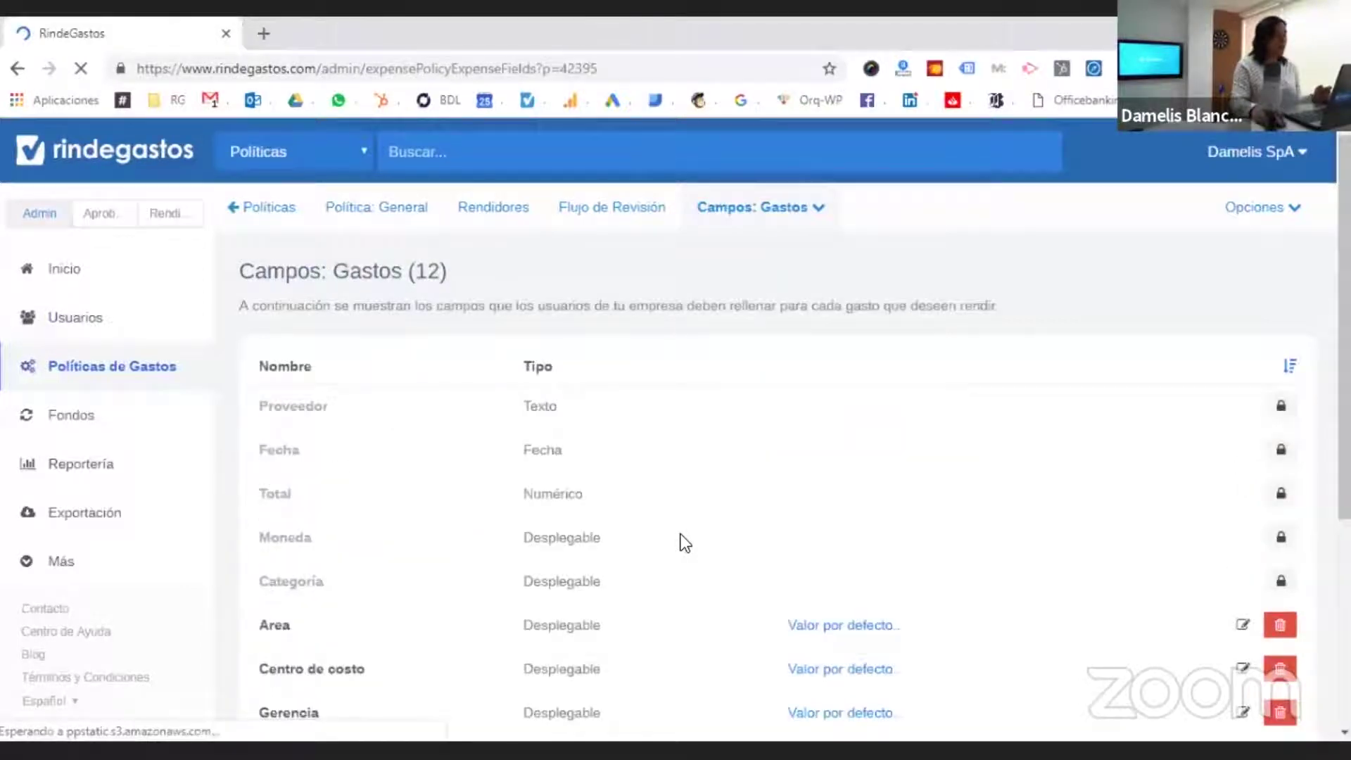
{"action": "scroll", "coordinate": [685, 543], "scroll_direction": "down", "scroll_amount": 3}
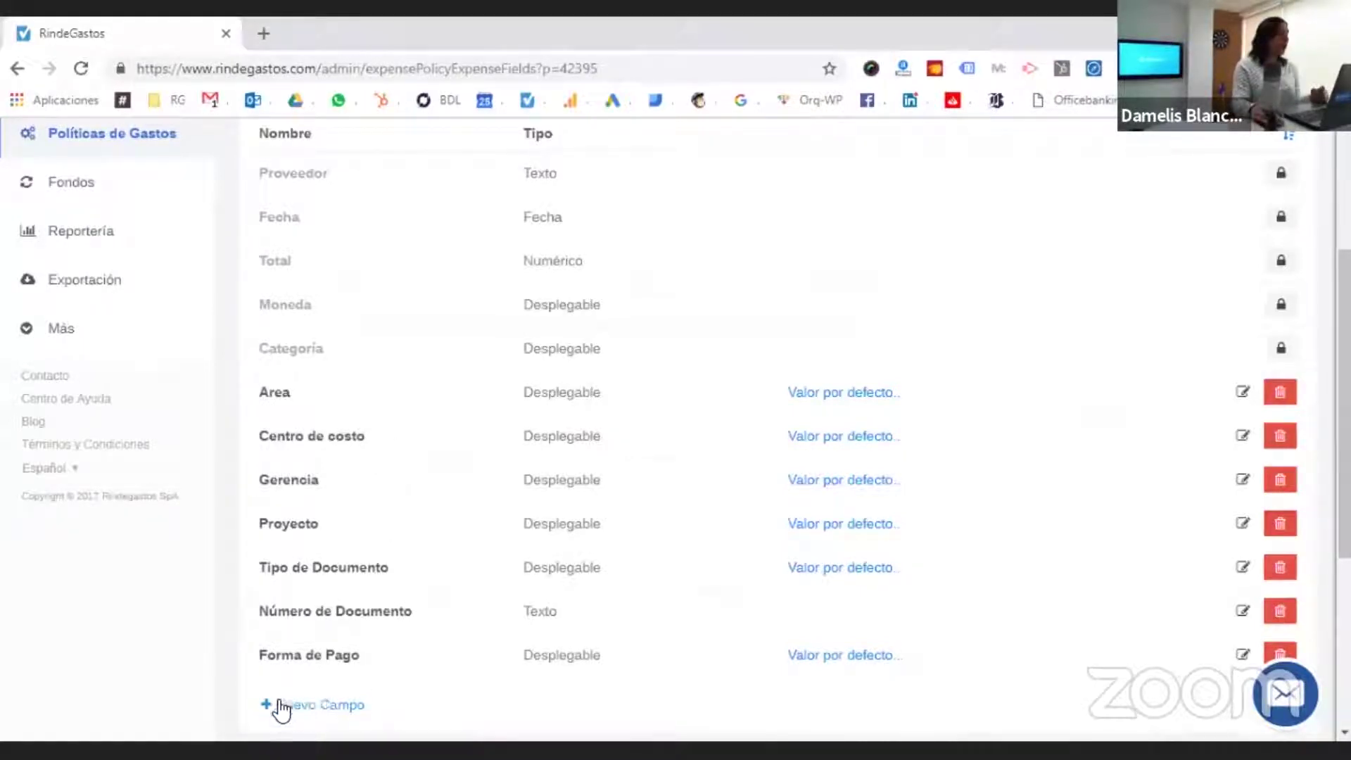
- Start a new expense field named 'Forma Pago' and bring up its field type choices
{"action": "left_click", "coordinate": [347, 706]}
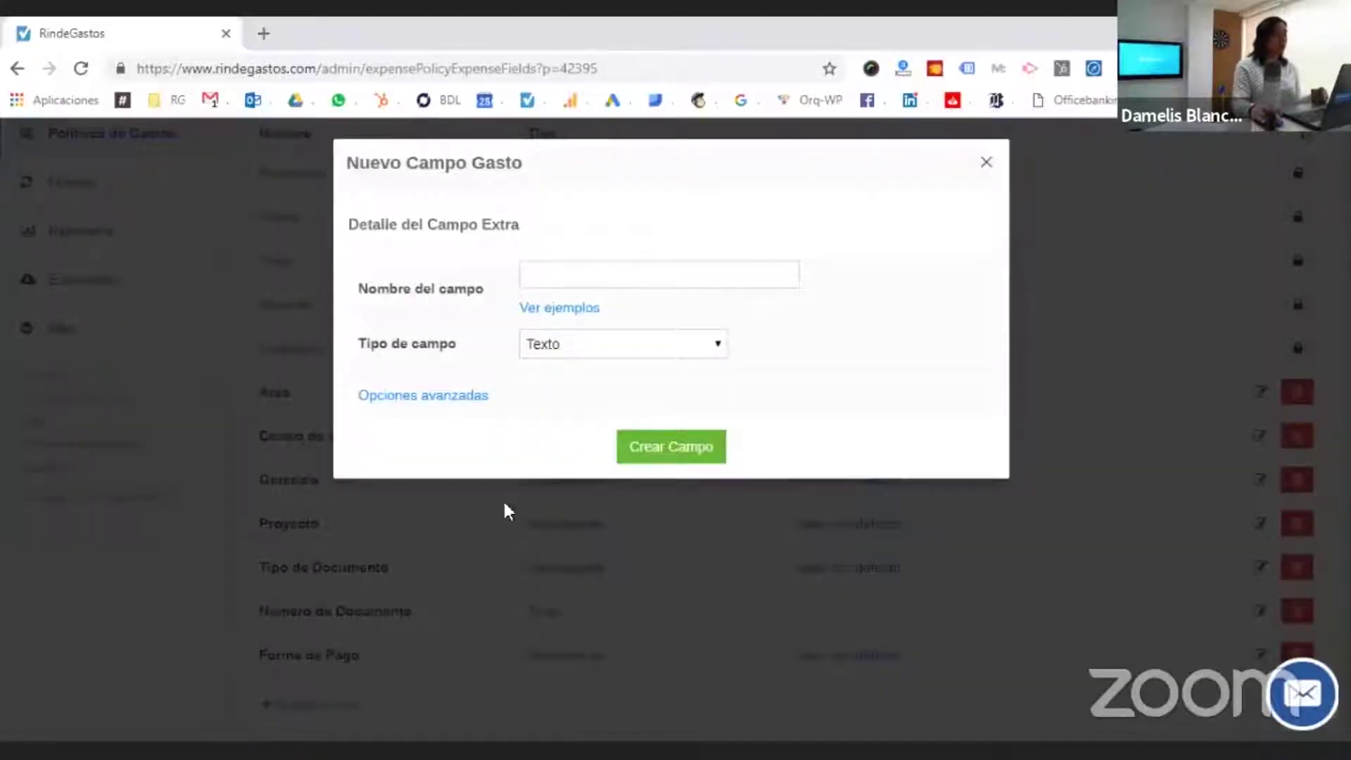
{"action": "left_click", "coordinate": [576, 268]}
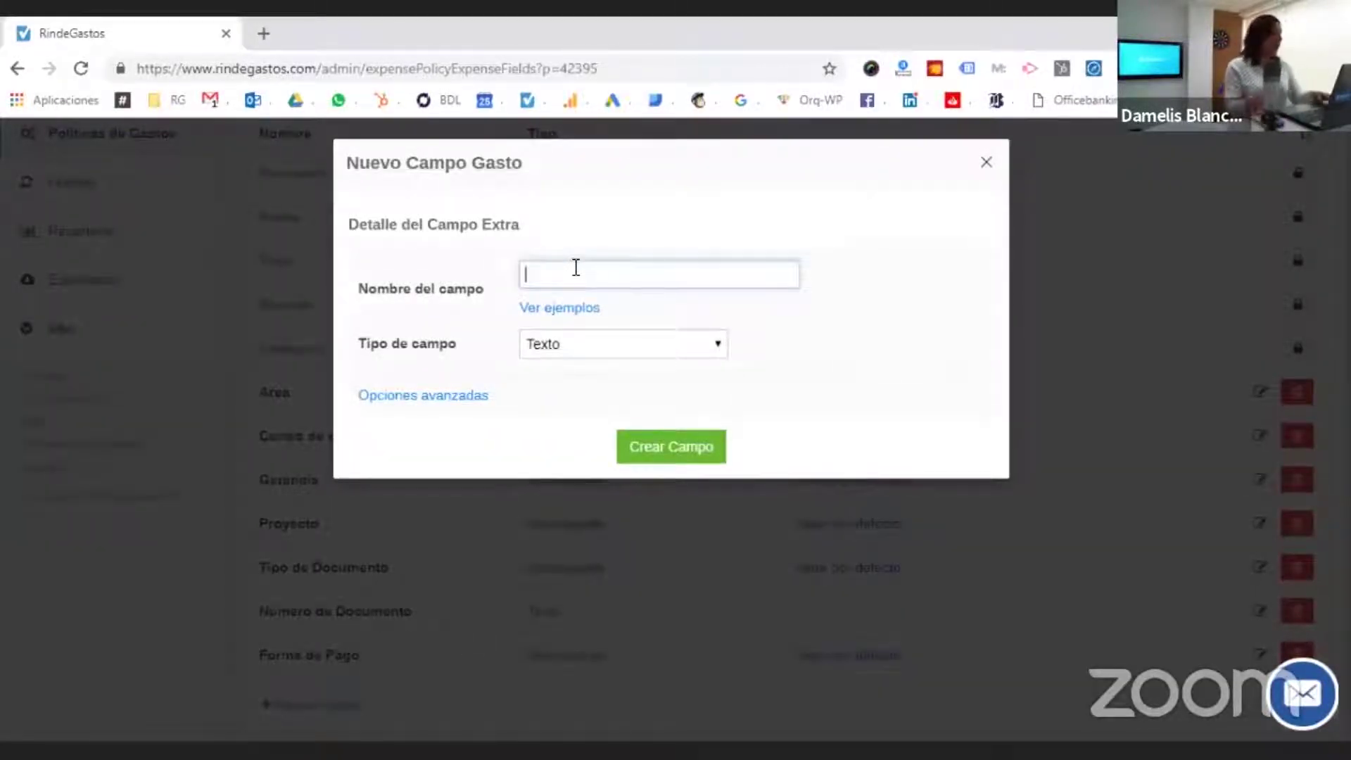
{"action": "type", "text": "Form"}
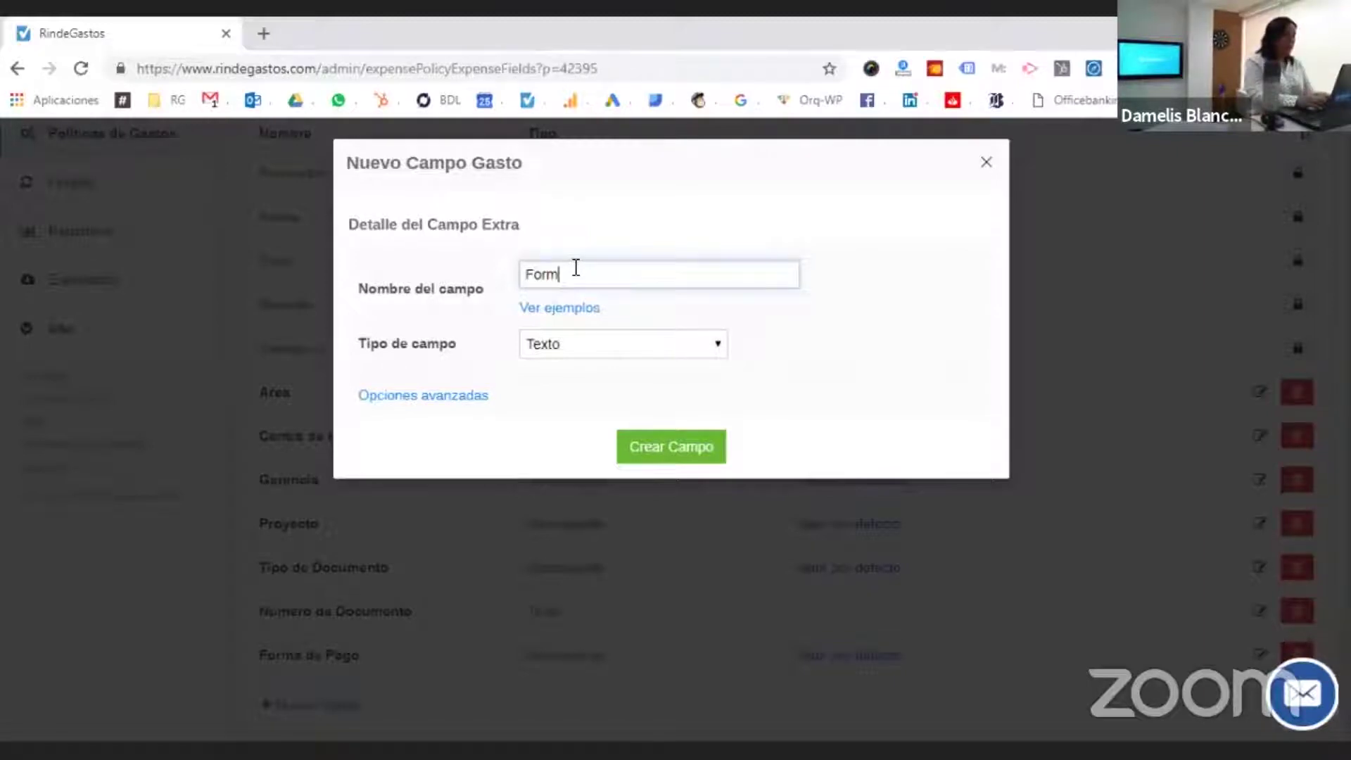
{"action": "type", "text": "a Pago"}
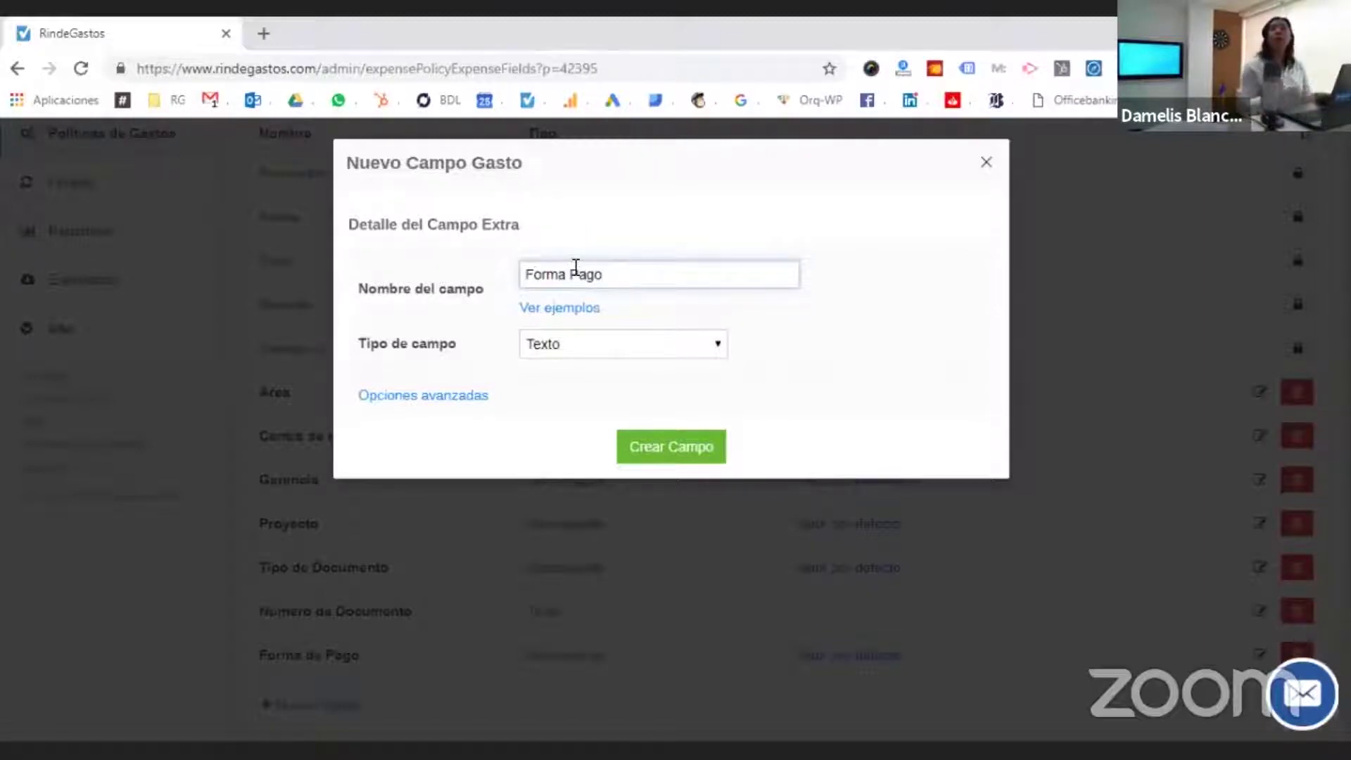
{"action": "left_click", "coordinate": [644, 346]}
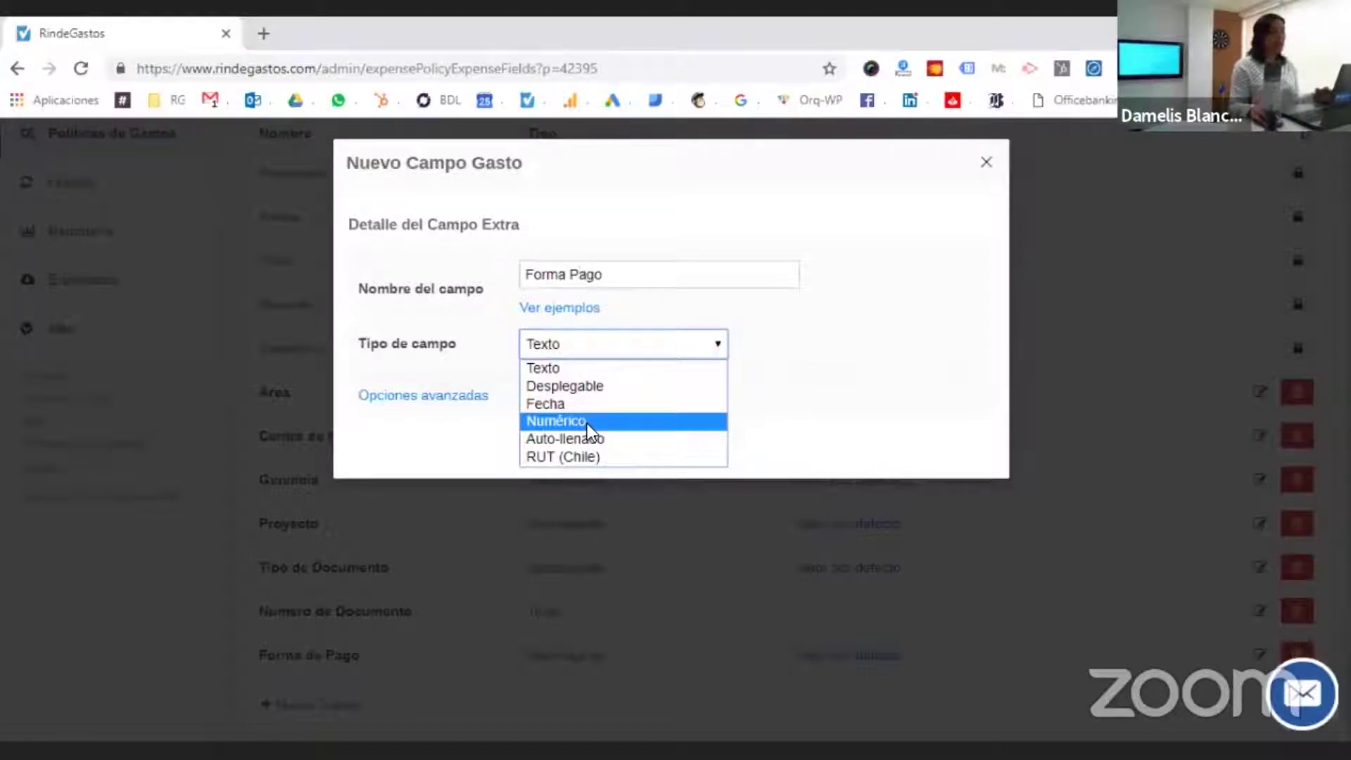
- Create Forma Pago as a Desplegable field with options Efectivo, Tarjeta de Crédito and Cheque
{"action": "left_click", "coordinate": [604, 392]}
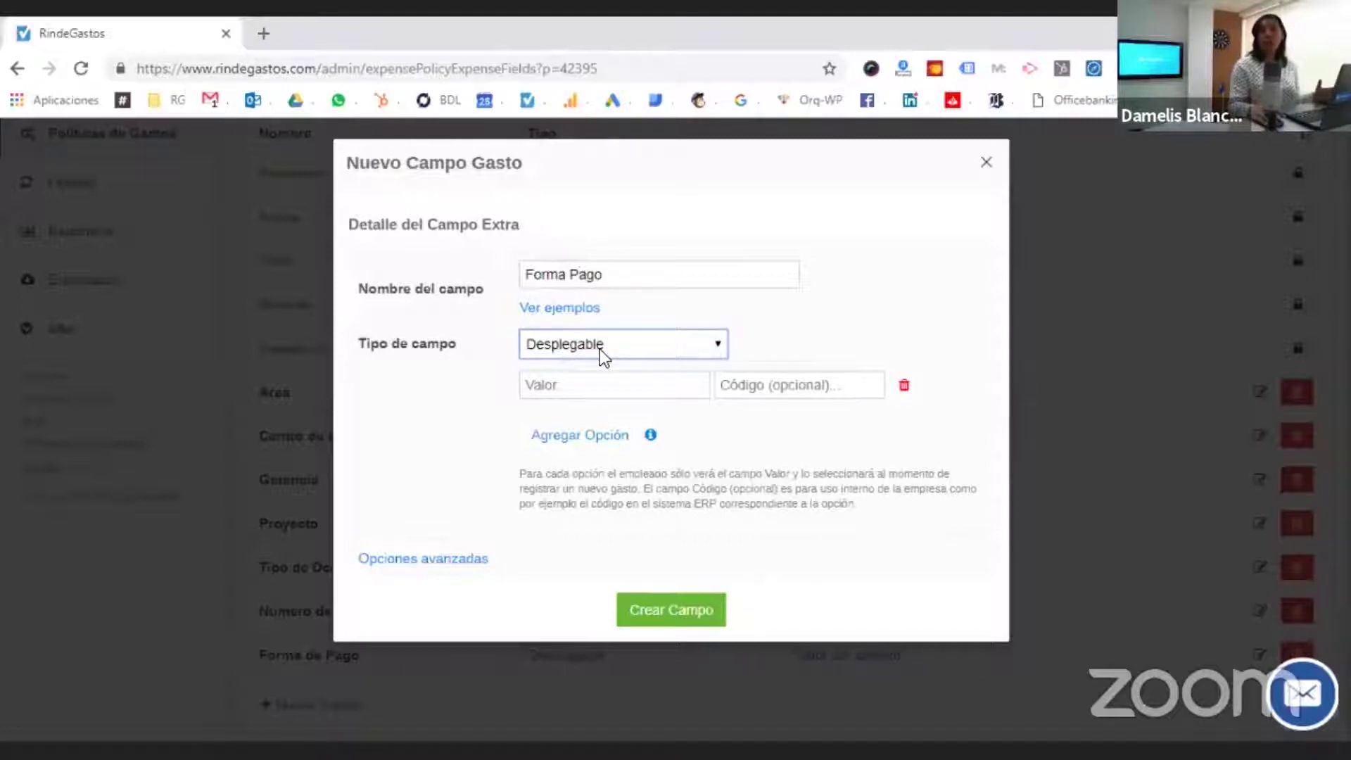
{"action": "left_click", "coordinate": [576, 388]}
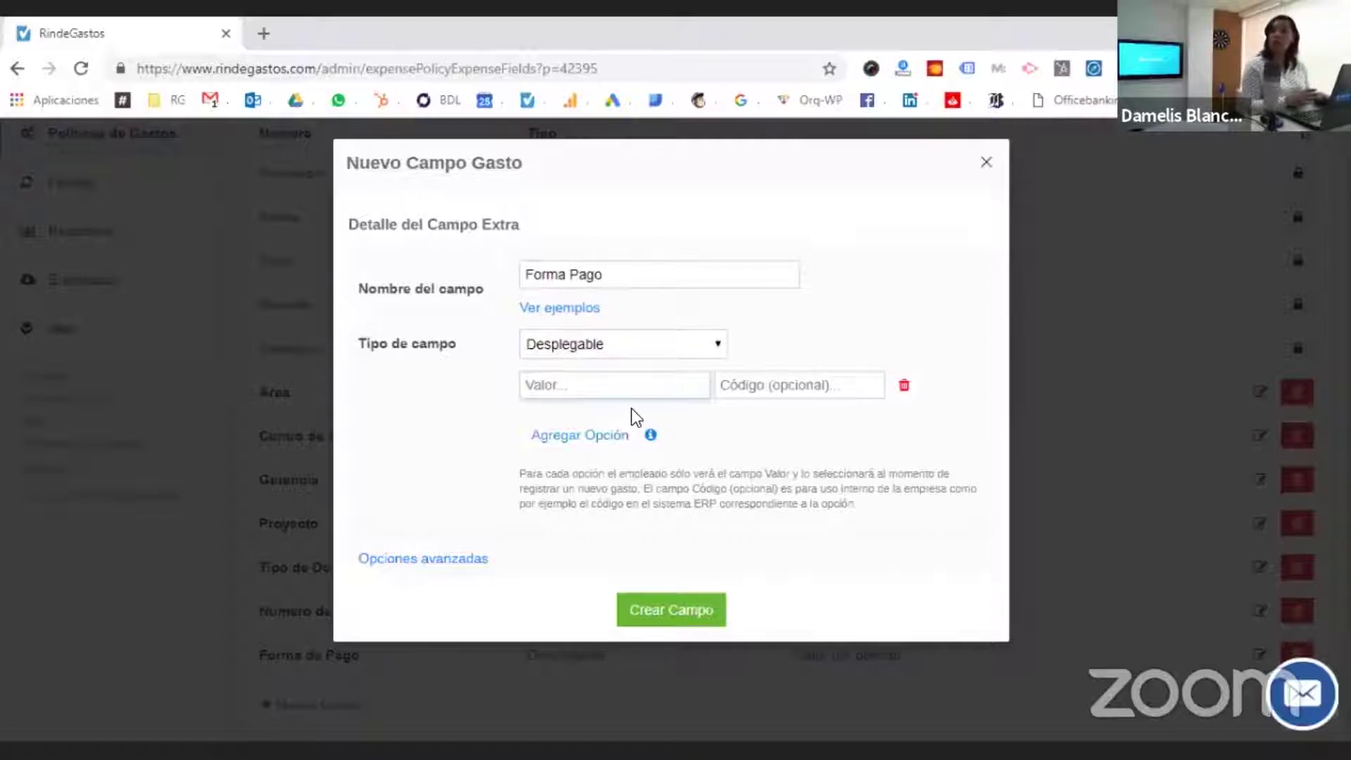
{"action": "type", "text": "E"}
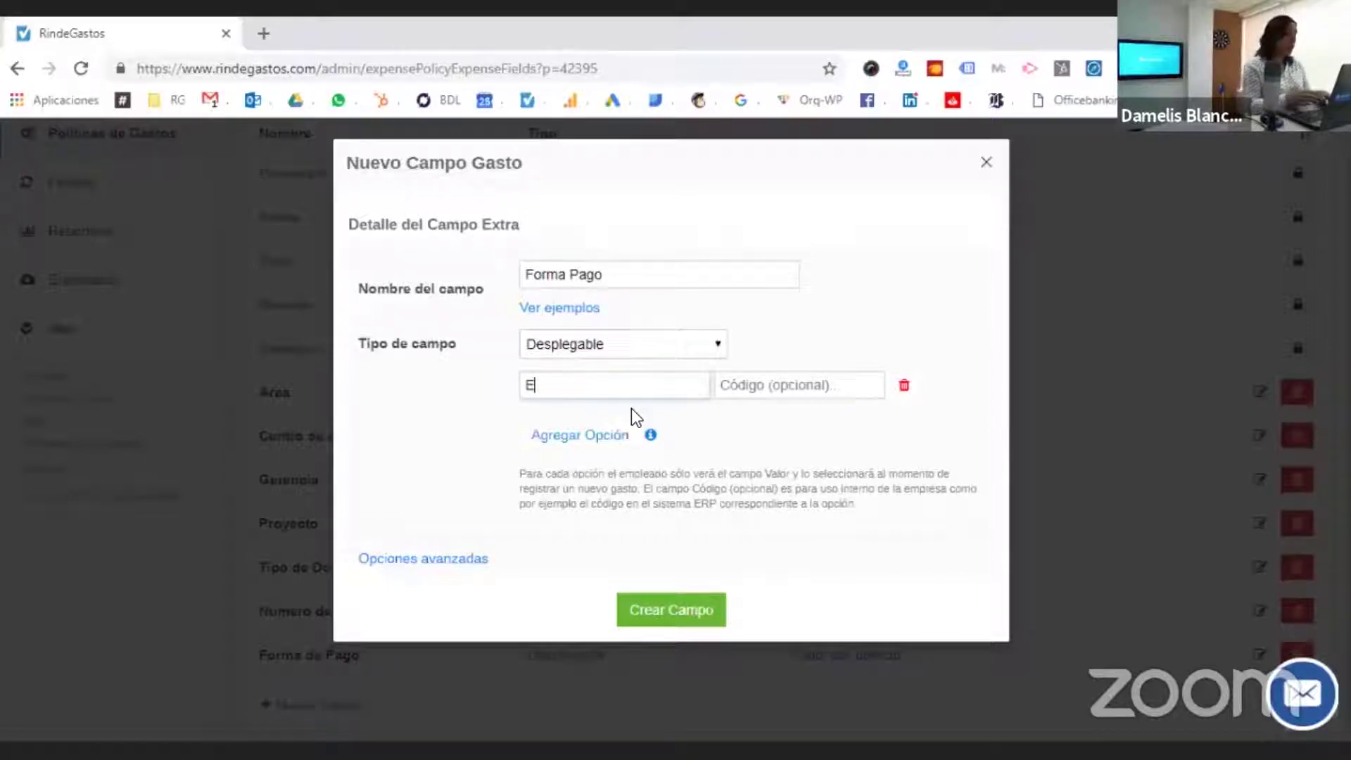
{"action": "type", "text": "fectivo"}
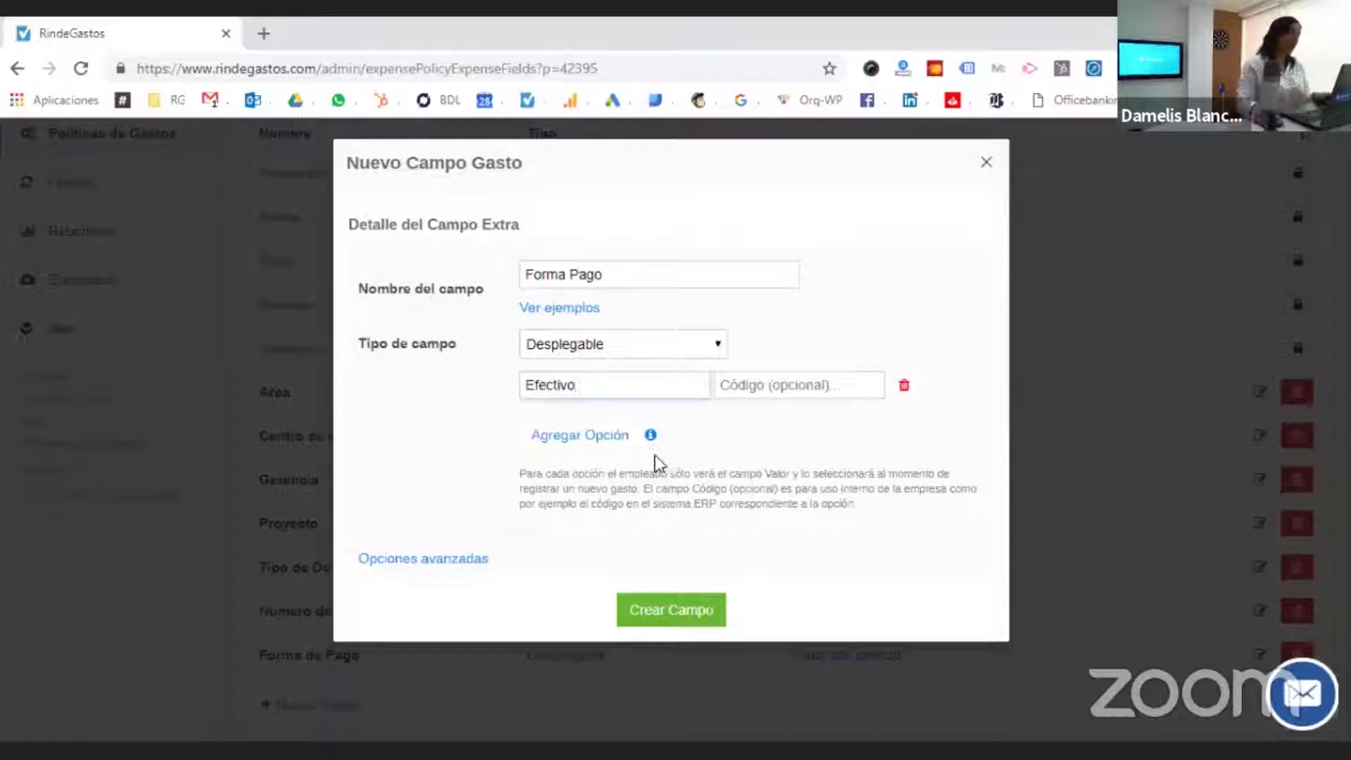
{"action": "left_click", "coordinate": [625, 436]}
{"action": "left_click", "coordinate": [629, 410]}
{"action": "type", "text": "Tarjeta de Crédito"}
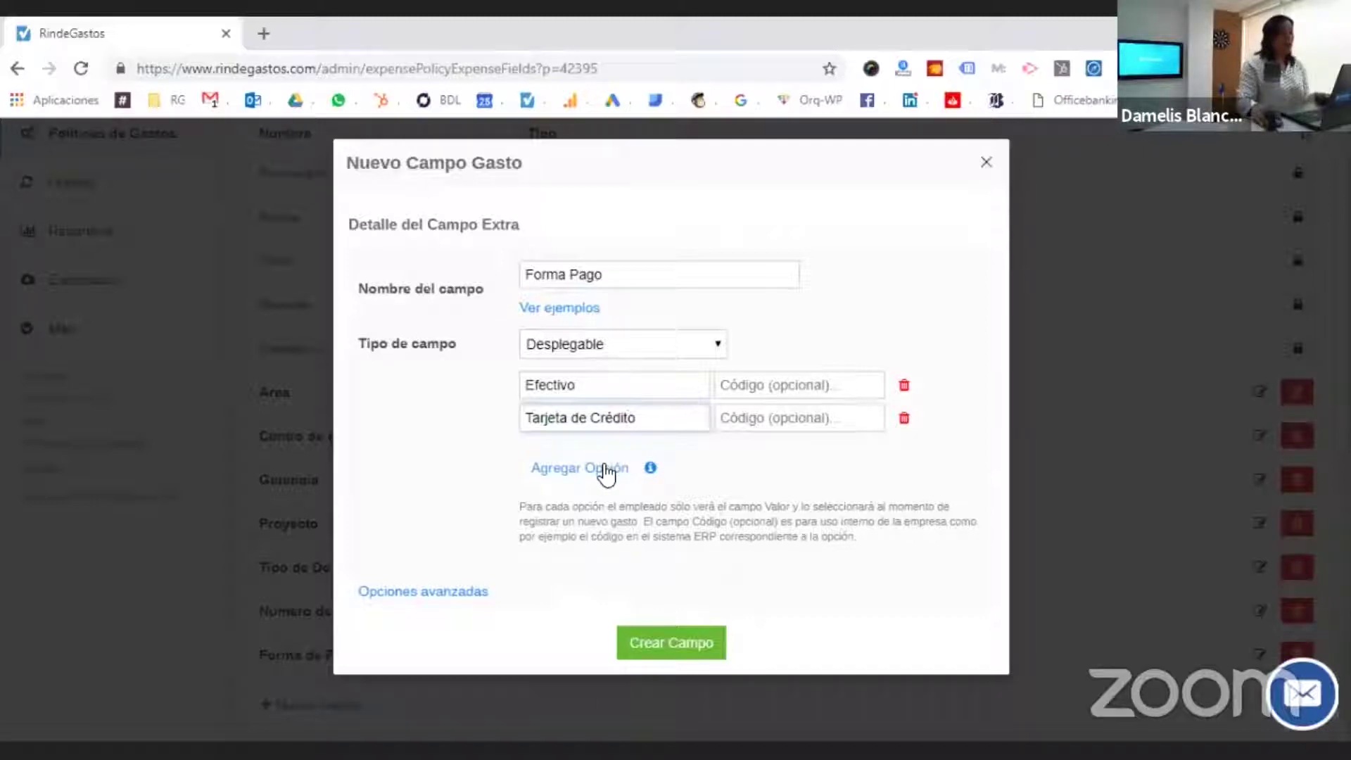
{"action": "left_click", "coordinate": [605, 470]}
{"action": "left_click", "coordinate": [602, 462]}
{"action": "type", "text": "Cheque"}
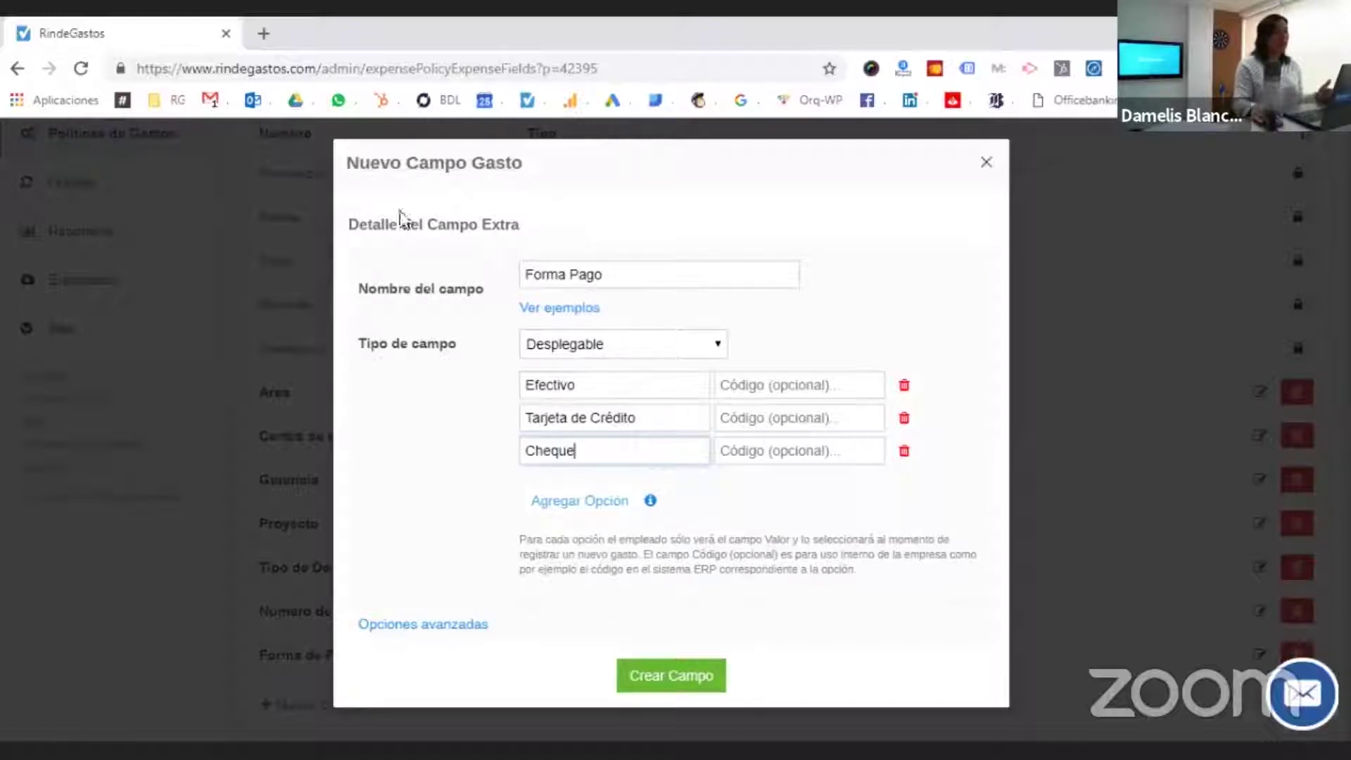
{"action": "left_click", "coordinate": [669, 676]}
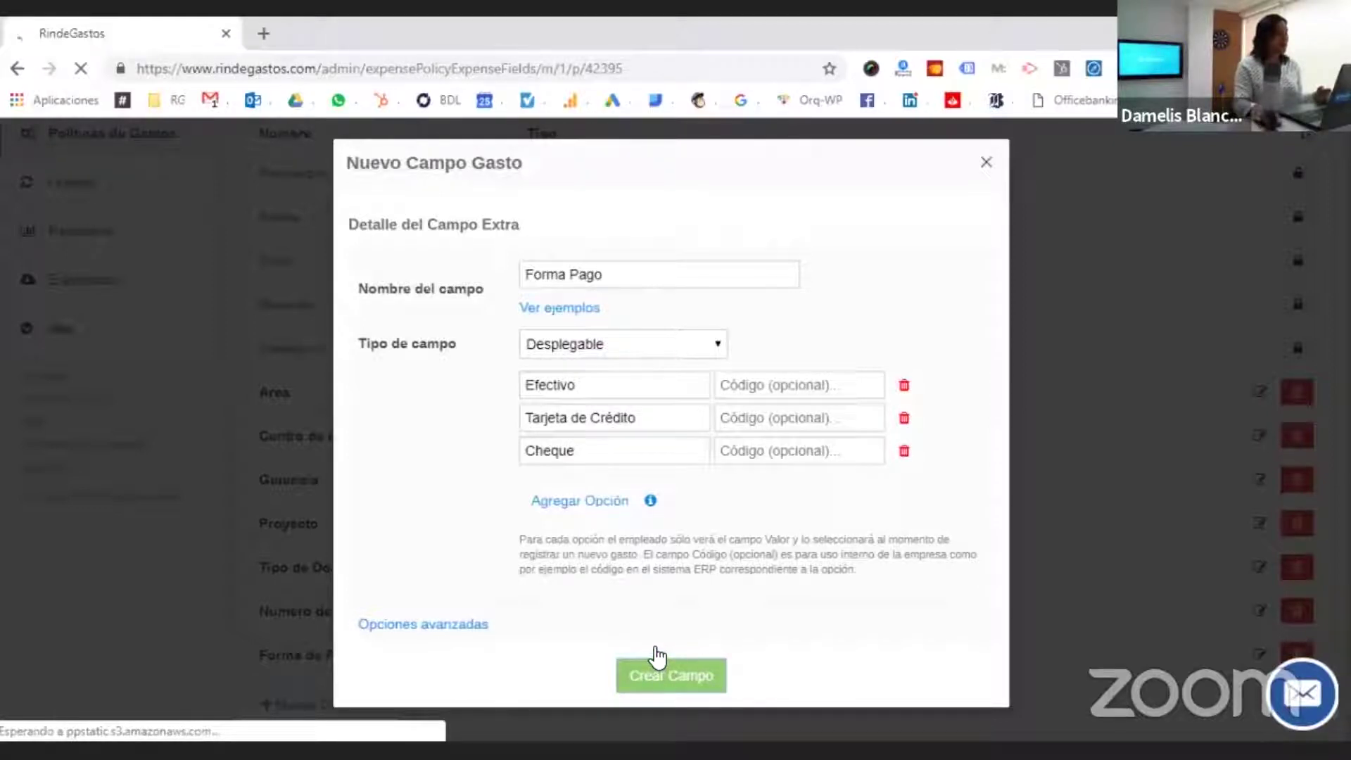
- Scroll the Campos: Gastos (13) list to confirm the new Forma Pago dropdown row
{"action": "scroll", "coordinate": [653, 644], "scroll_direction": "down", "scroll_amount": 6}
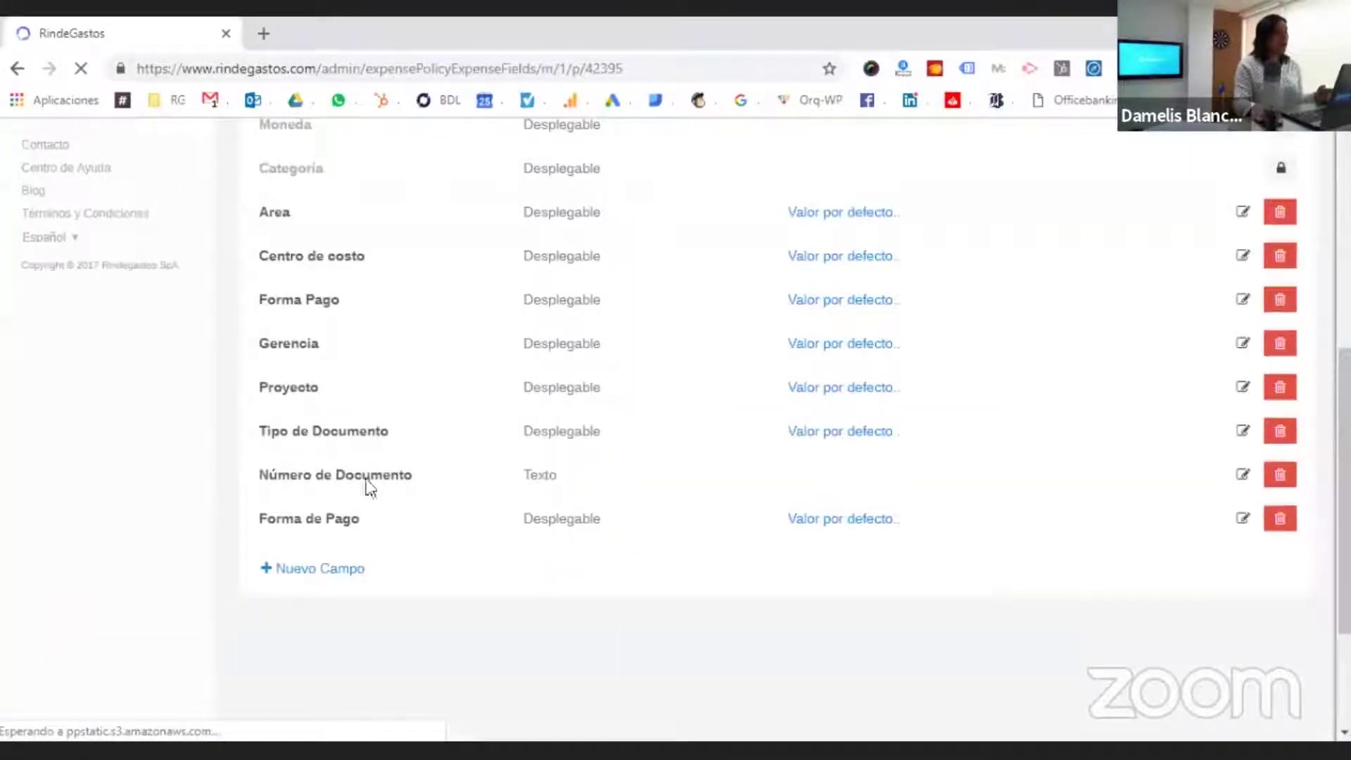
{"action": "scroll", "coordinate": [333, 535], "scroll_direction": "down", "scroll_amount": 3}
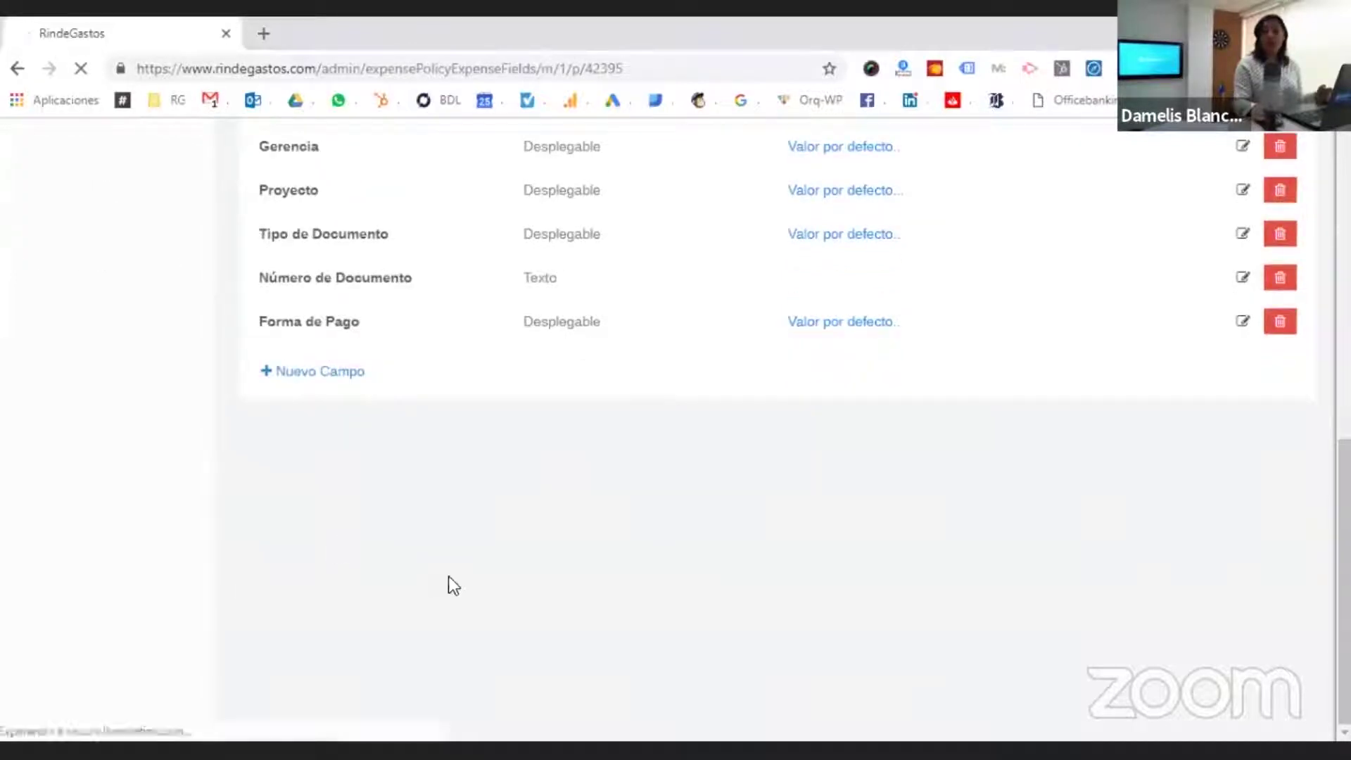
{"action": "scroll", "coordinate": [462, 579], "scroll_direction": "up", "scroll_amount": 3}
{"action": "scroll", "coordinate": [468, 583], "scroll_direction": "down", "scroll_amount": 1}
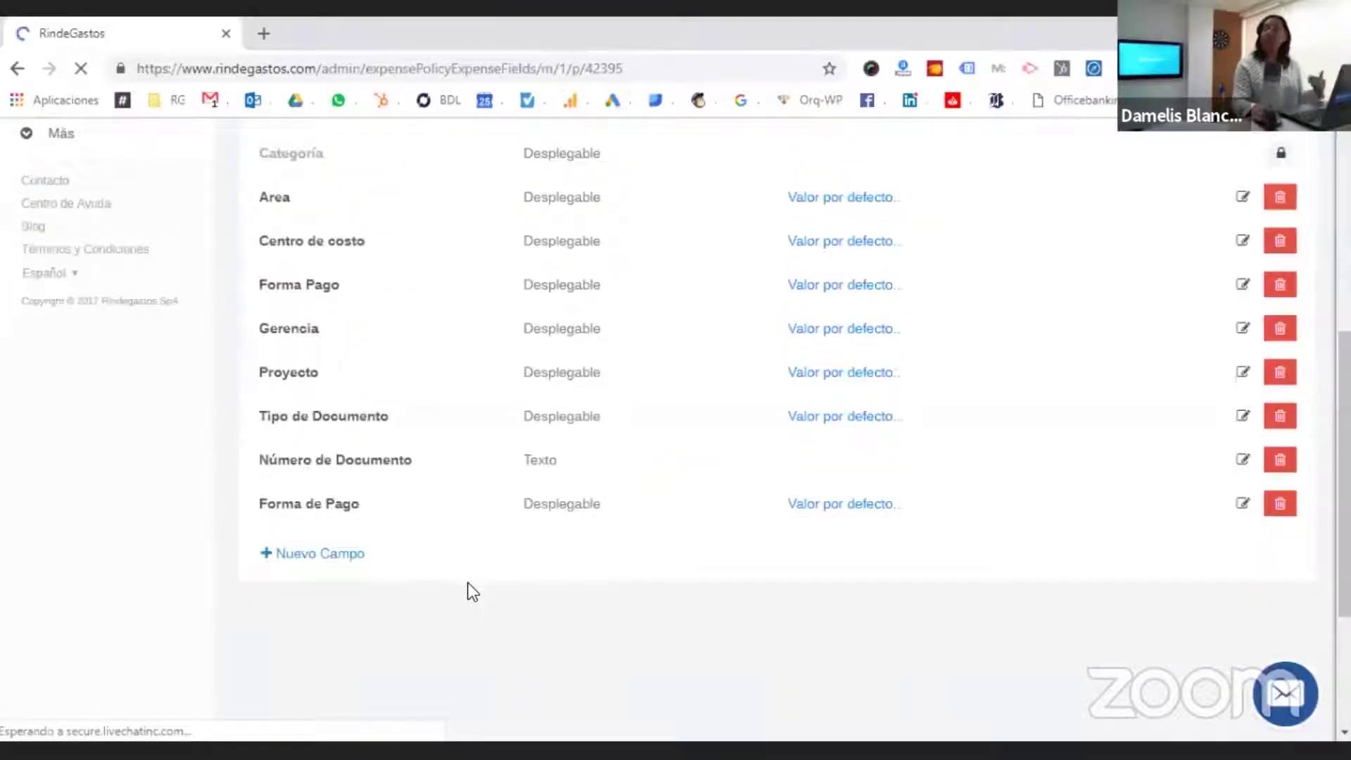
{"action": "scroll", "coordinate": [471, 591], "scroll_direction": "up", "scroll_amount": 3}
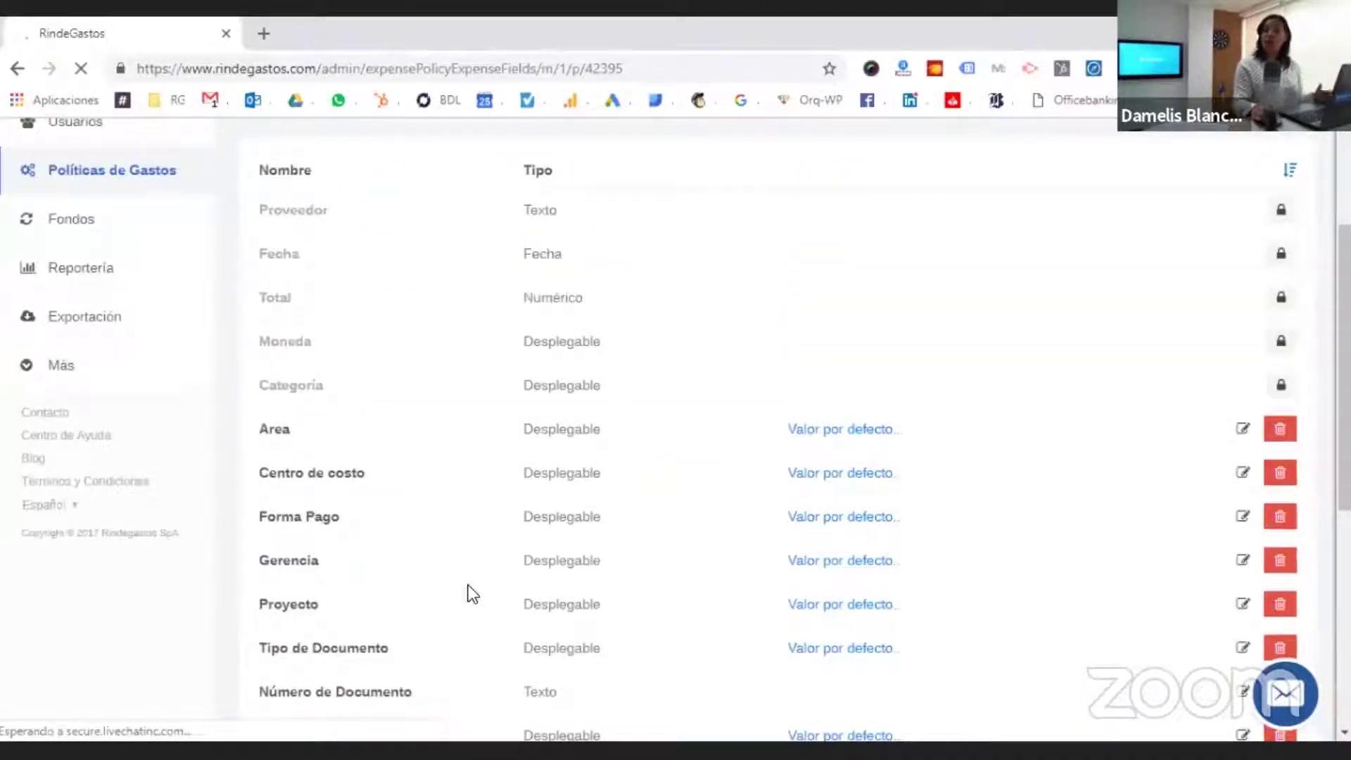
{"action": "scroll", "coordinate": [515, 520], "scroll_direction": "up", "scroll_amount": 1}
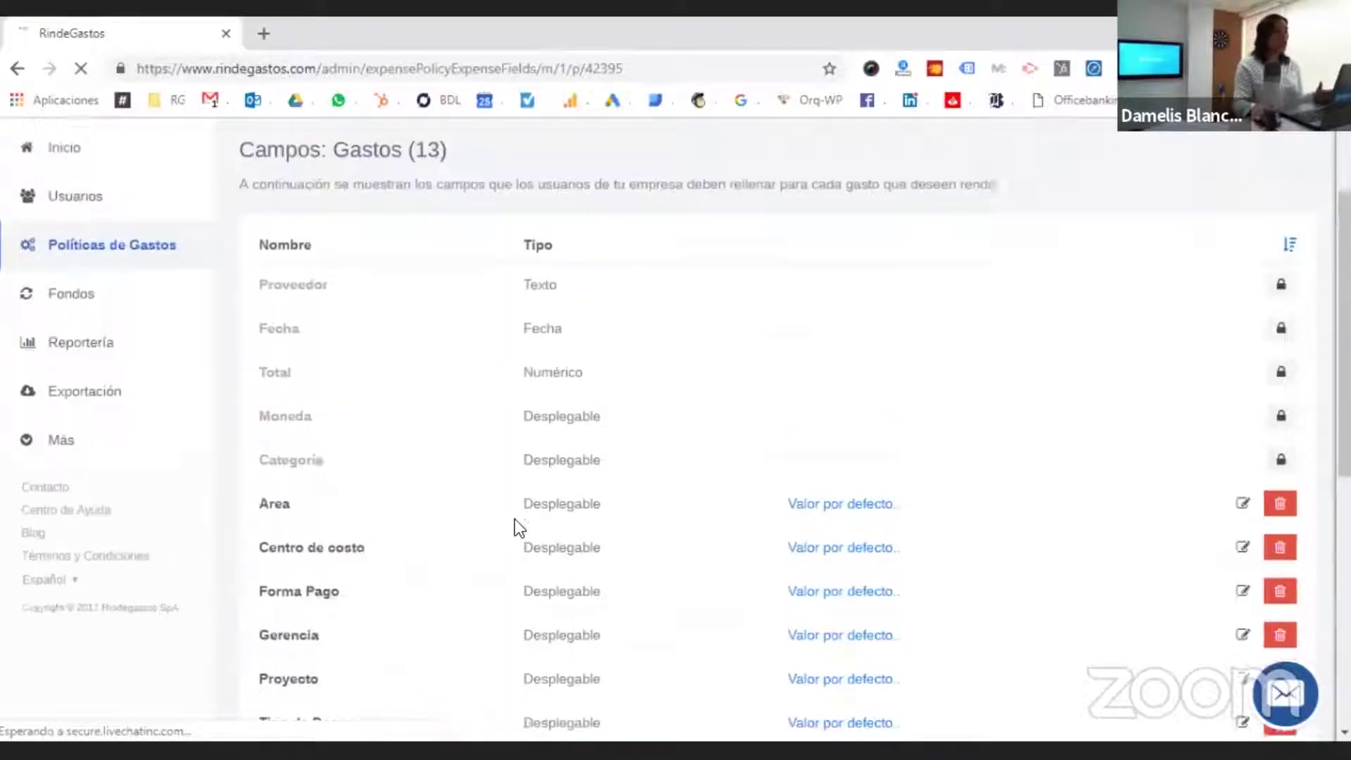
{"action": "scroll", "coordinate": [514, 518], "scroll_direction": "up", "scroll_amount": 2}
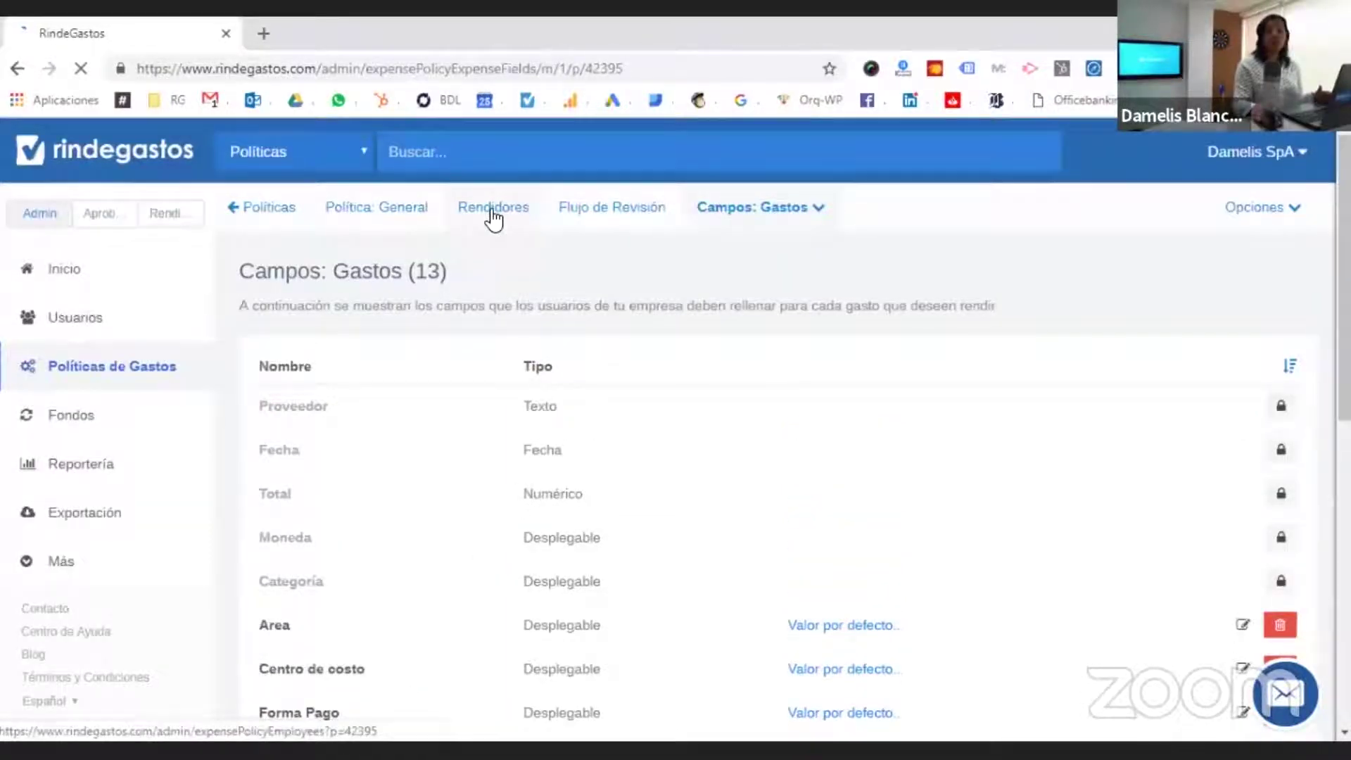
- Add the listed user as a tenth rendidor of the General policy
{"action": "left_click", "coordinate": [494, 221]}
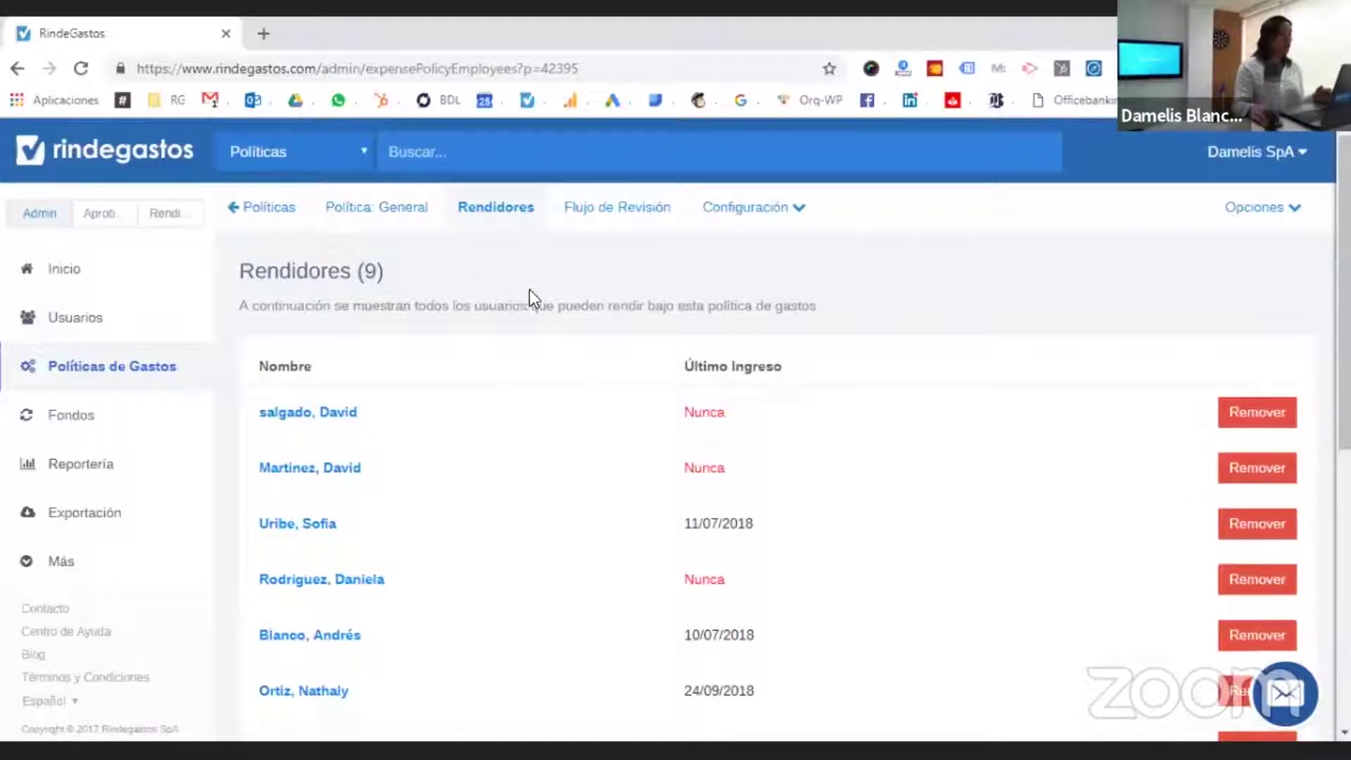
{"action": "scroll", "coordinate": [529, 331], "scroll_direction": "down", "scroll_amount": 7}
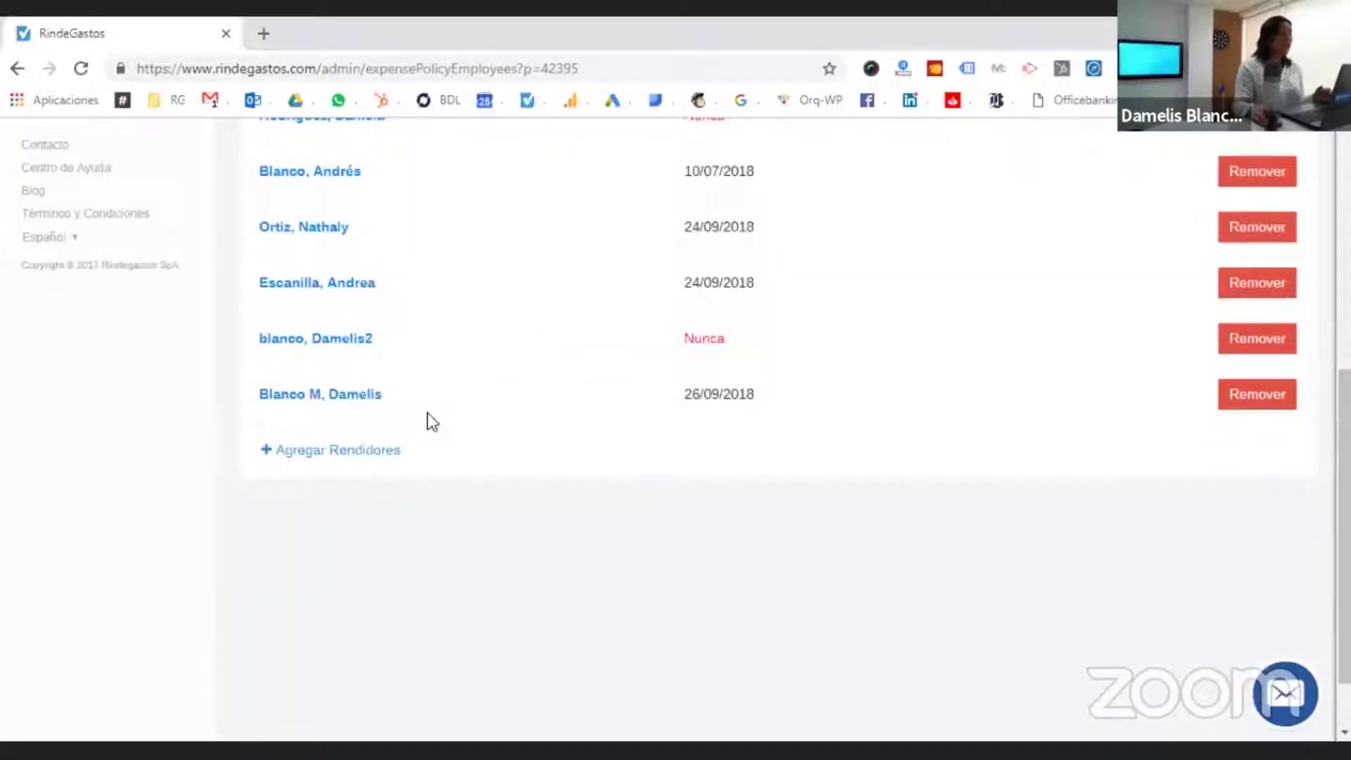
{"action": "left_click", "coordinate": [389, 455]}
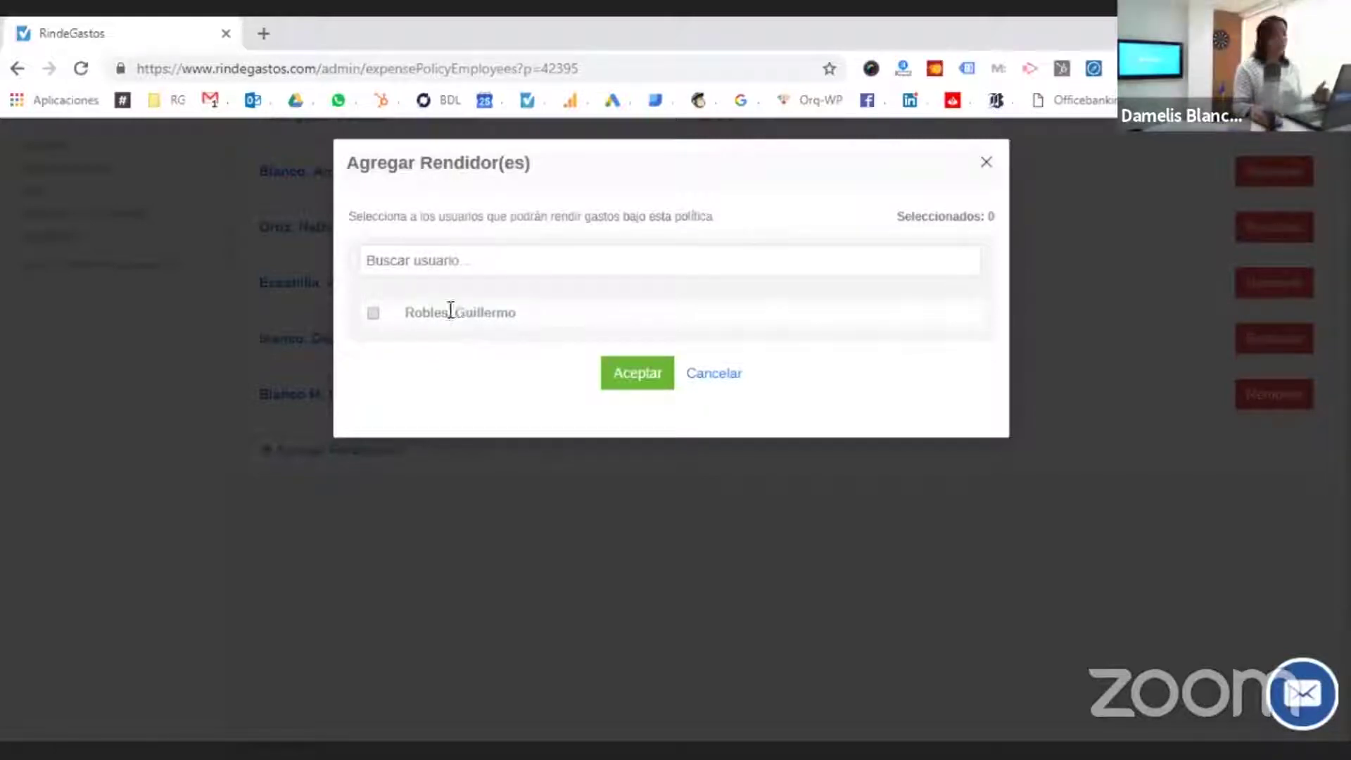
{"action": "left_click", "coordinate": [373, 313]}
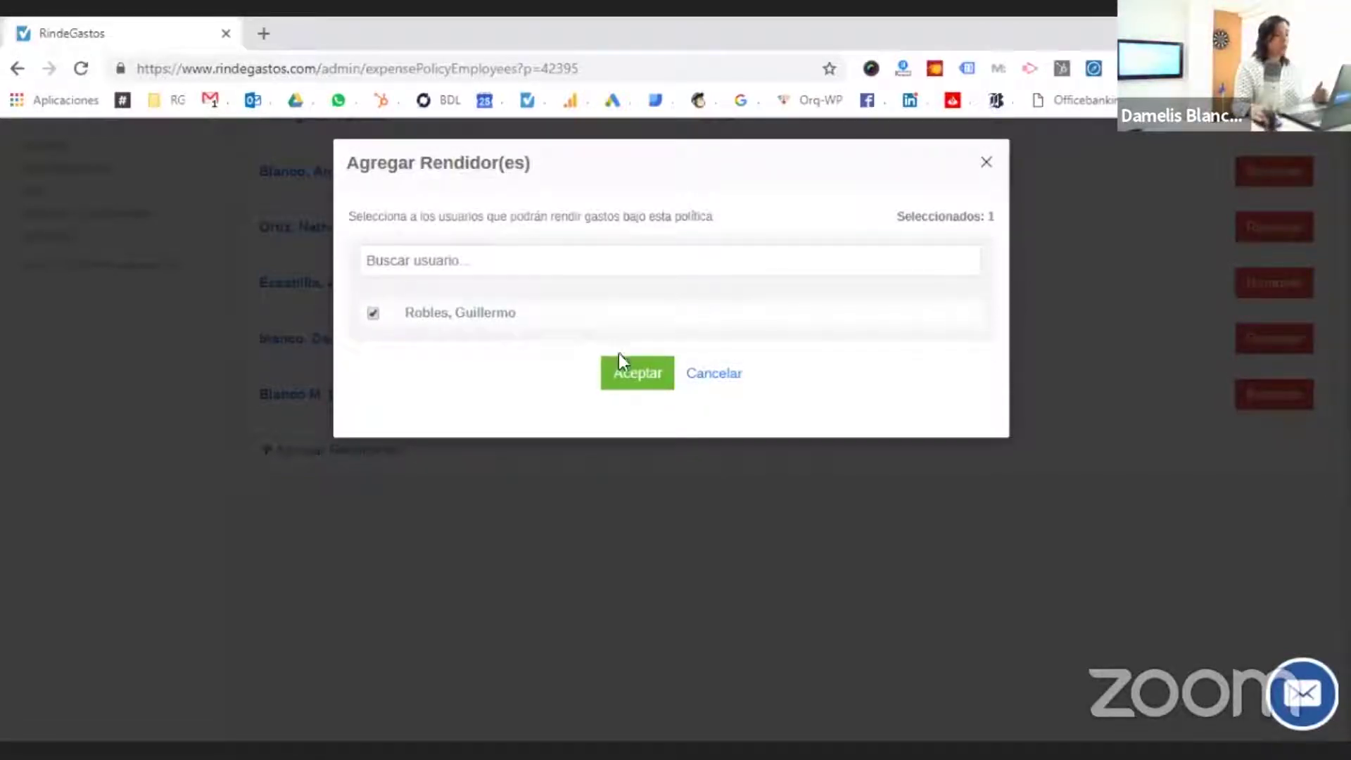
{"action": "left_click", "coordinate": [654, 380]}
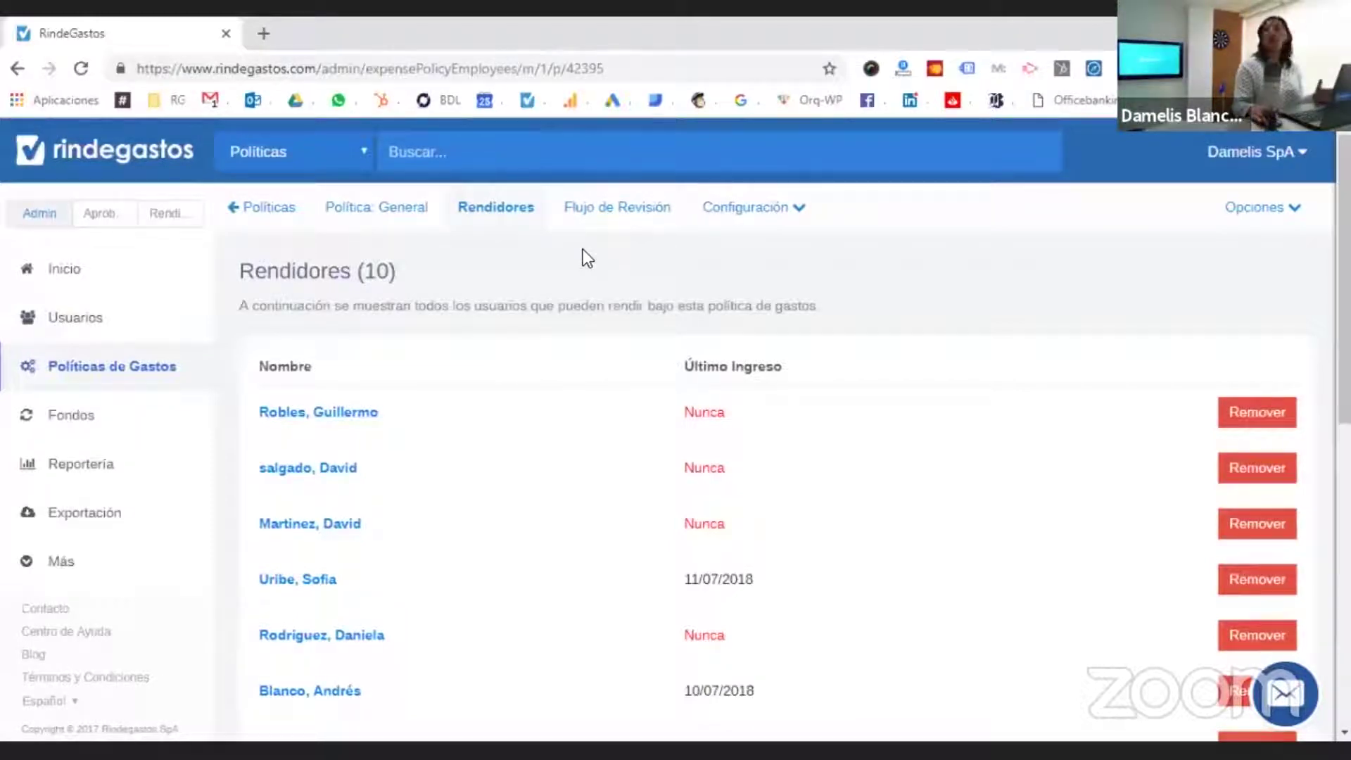
{"action": "left_click", "coordinate": [595, 215]}
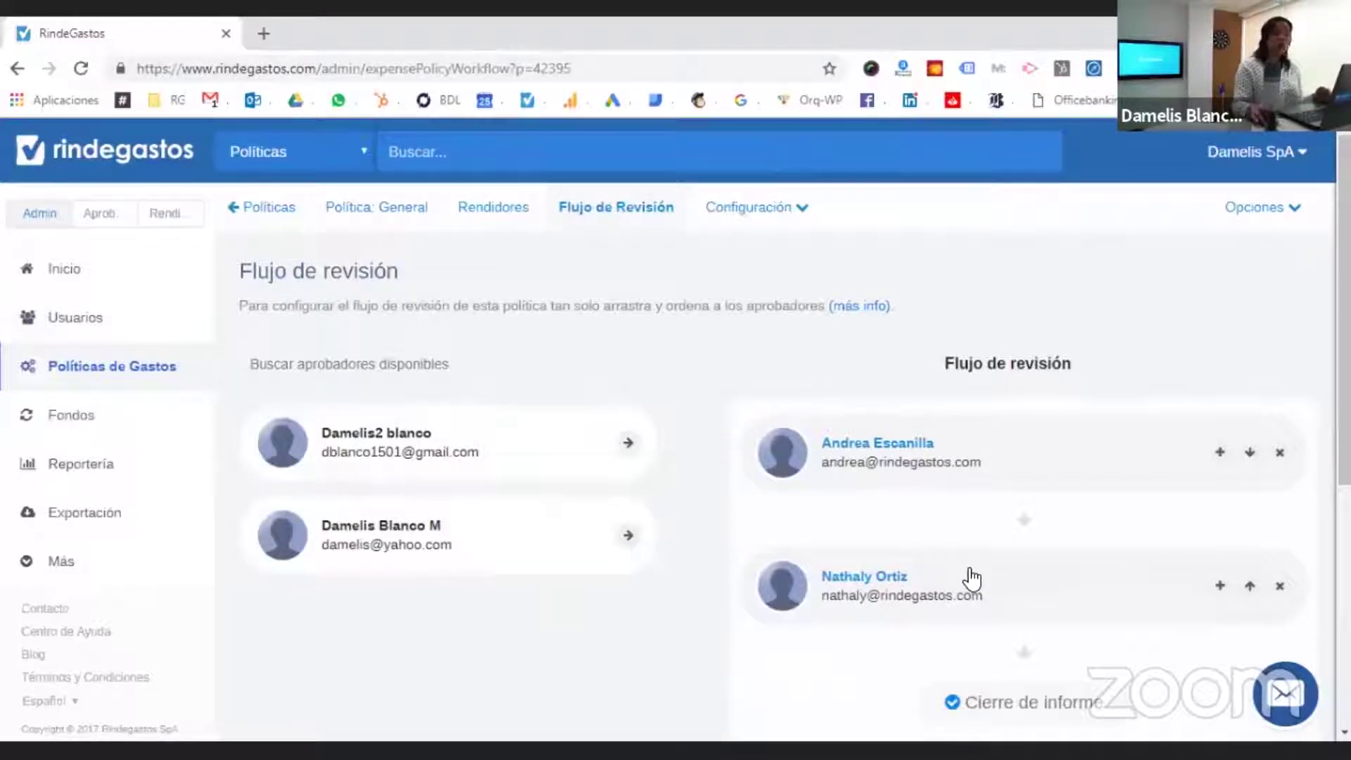
- Replace both approvers with one different user, save the review flow, and show the closing slide
{"action": "left_click_drag", "start_coordinate": [799, 561], "coordinate": [452, 573]}
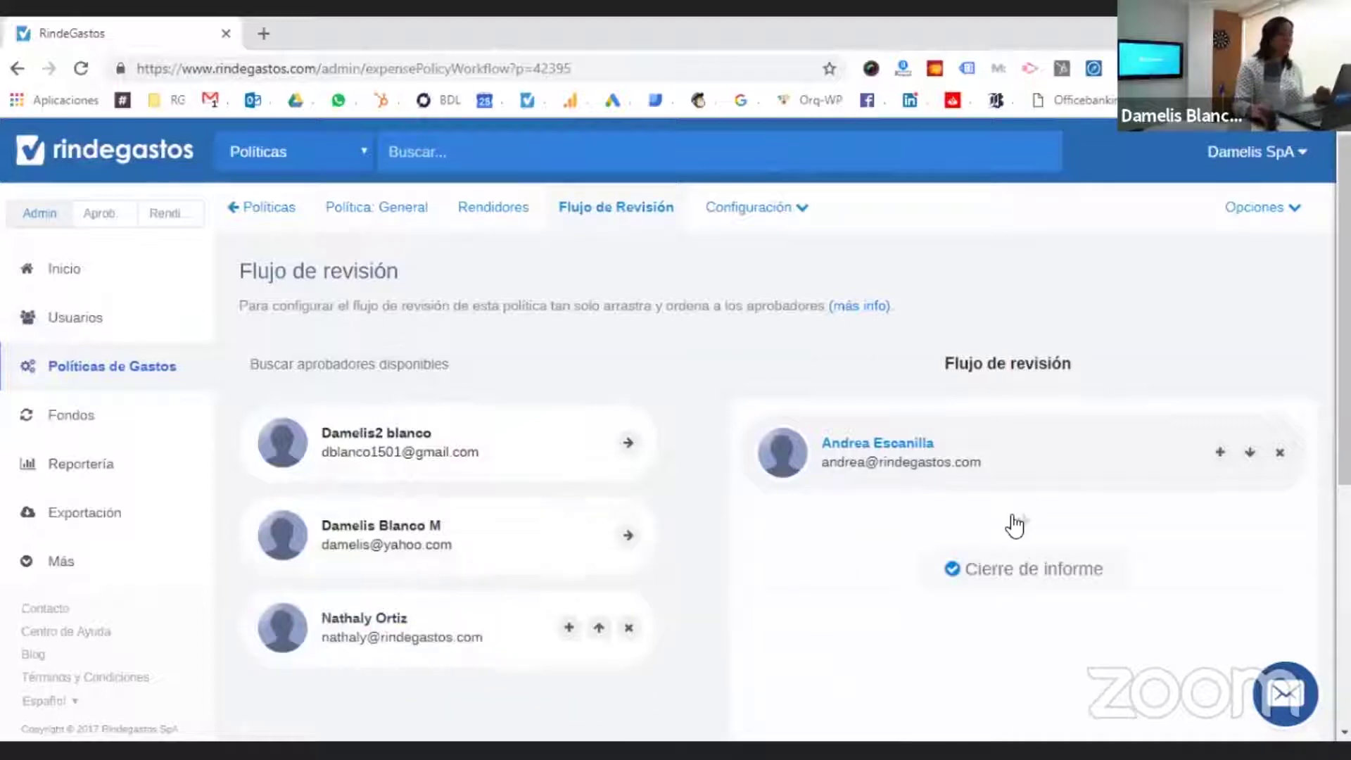
{"action": "left_click_drag", "start_coordinate": [1025, 542], "coordinate": [513, 519]}
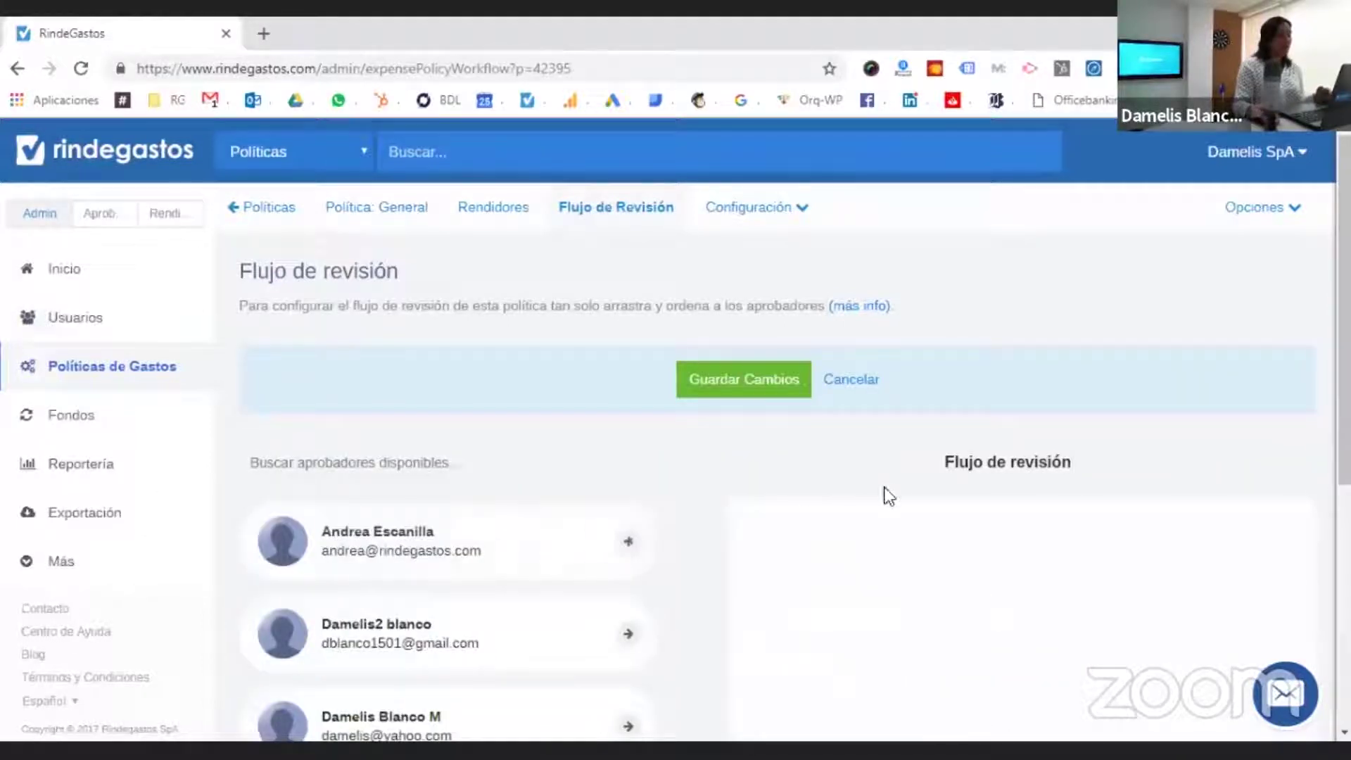
{"action": "scroll", "coordinate": [971, 410], "scroll_direction": "down", "scroll_amount": 3}
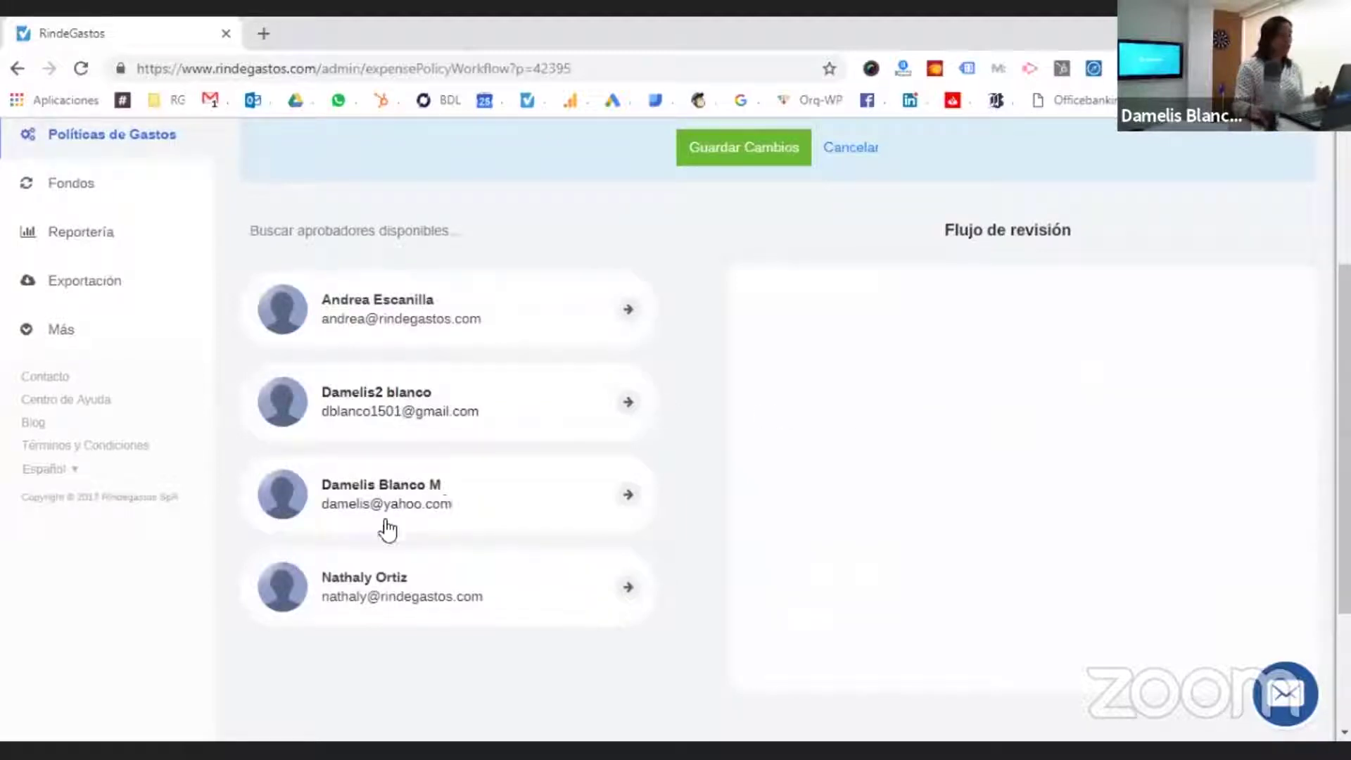
{"action": "left_click_drag", "start_coordinate": [588, 497], "coordinate": [918, 314]}
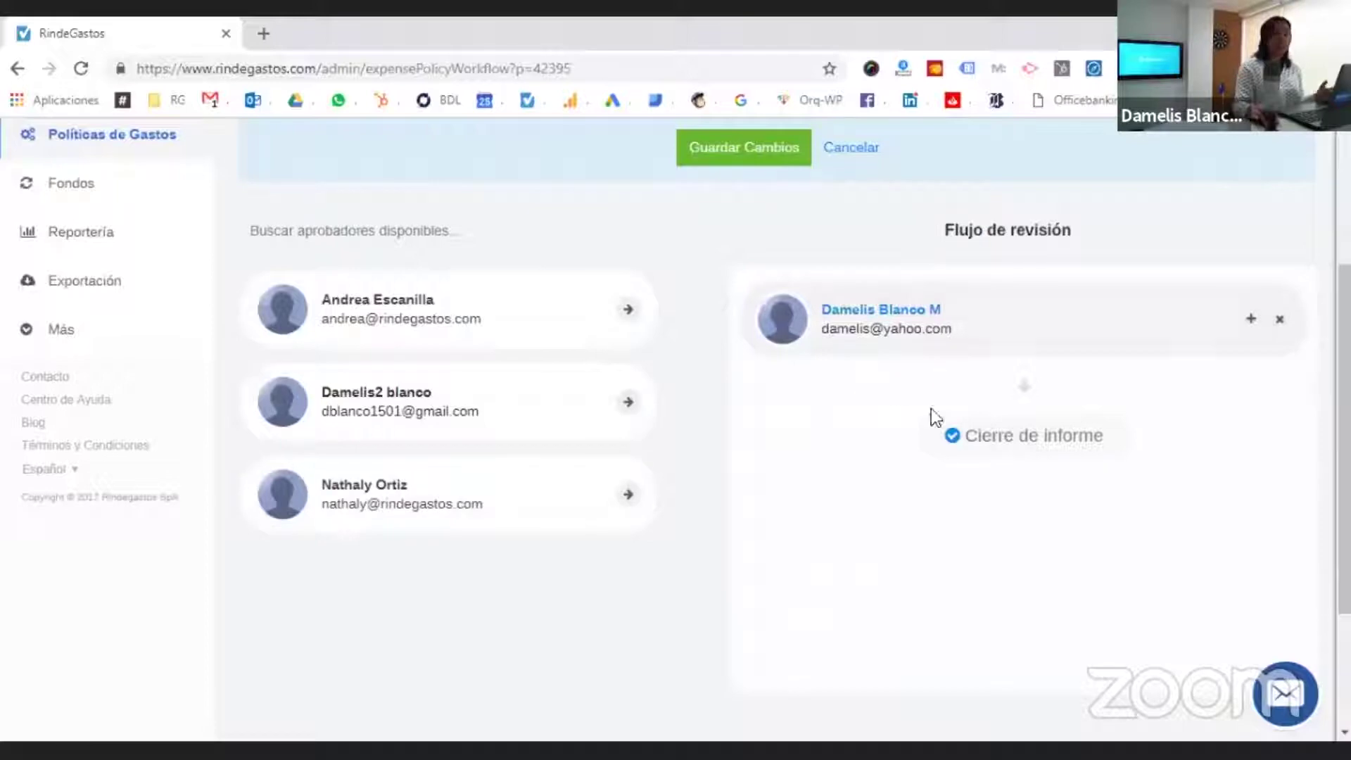
{"action": "left_click", "coordinate": [737, 153]}
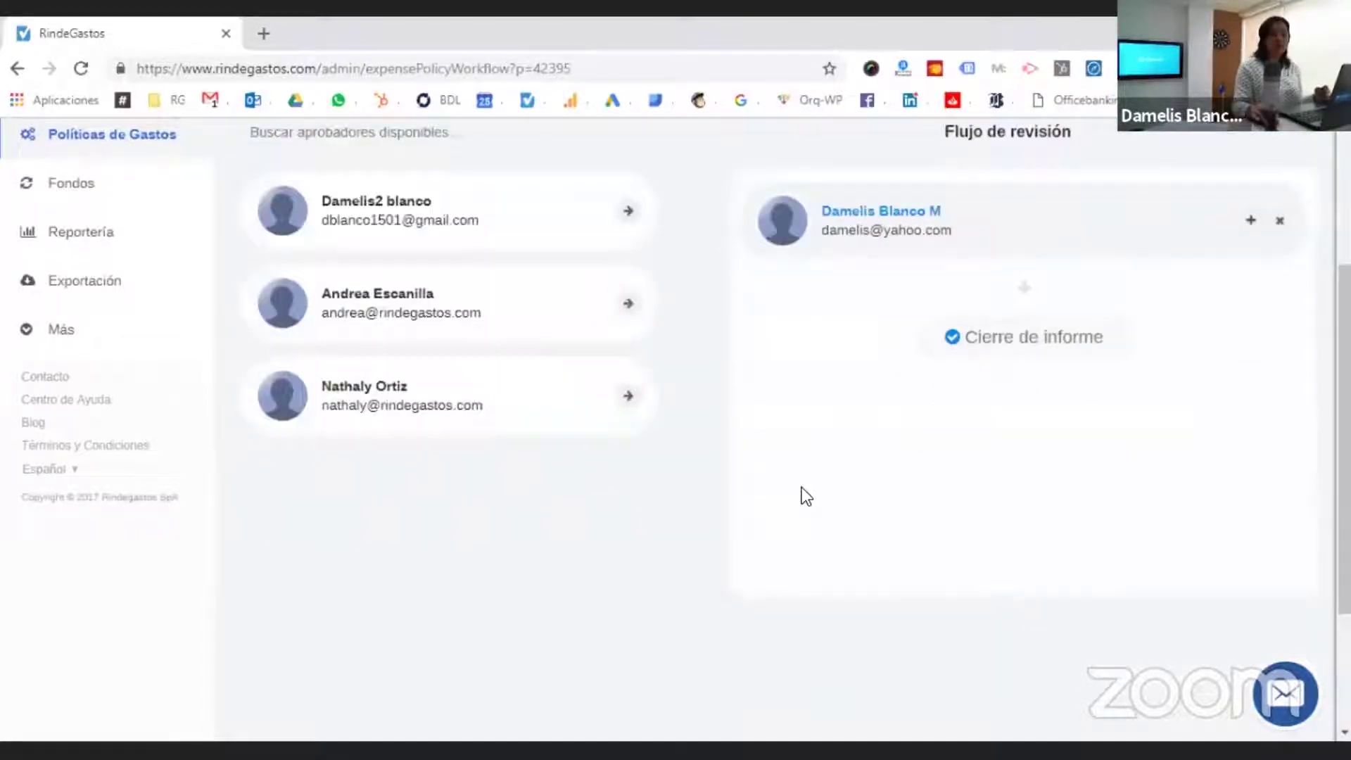
{"action": "scroll", "coordinate": [802, 488], "scroll_direction": "up", "scroll_amount": 3}
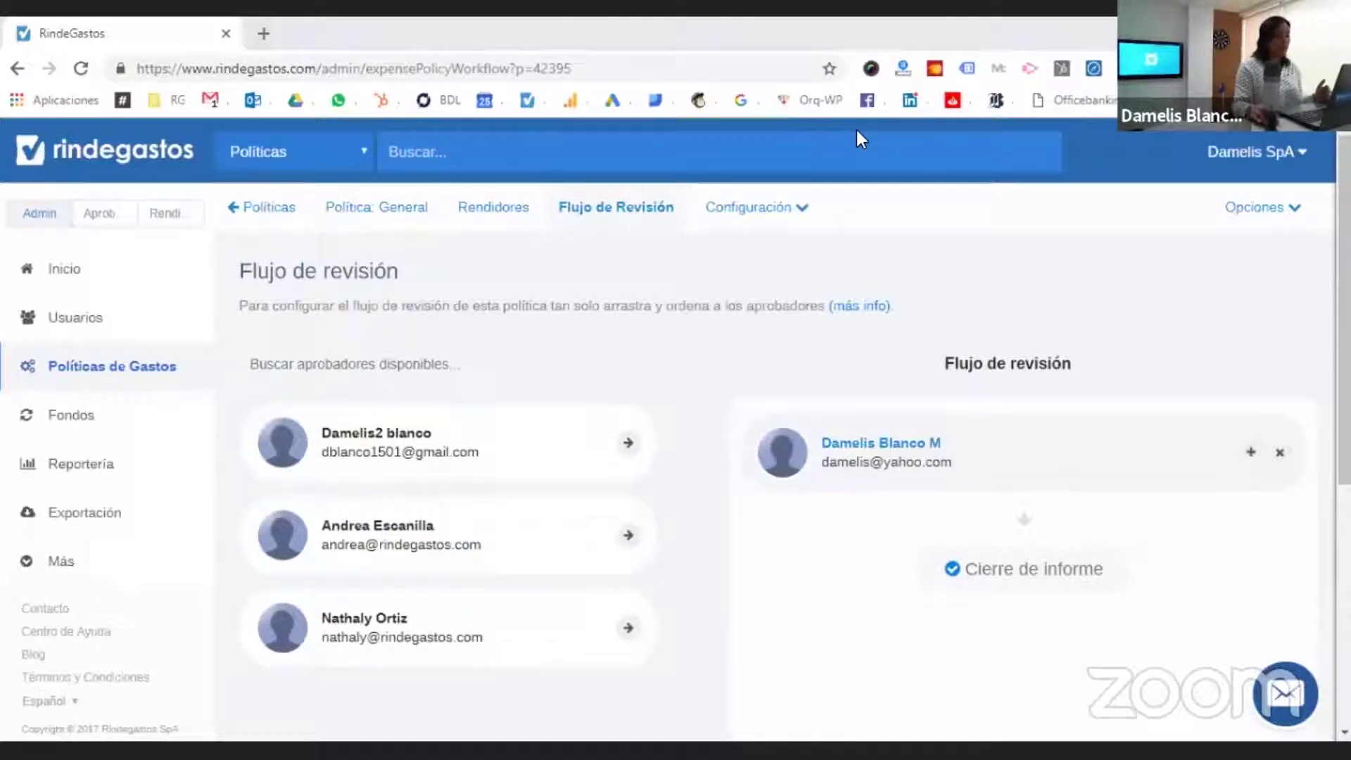
{"action": "key", "text": "alt+Tab"}
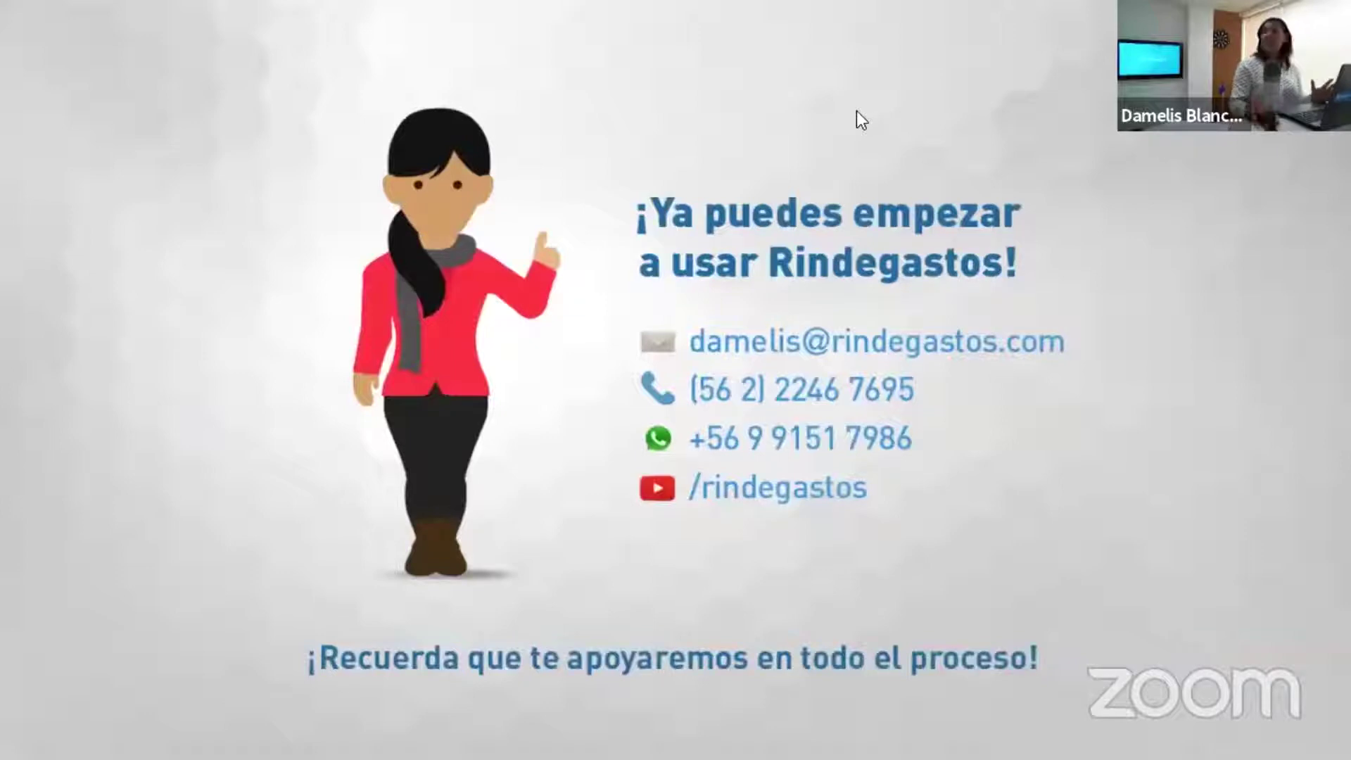